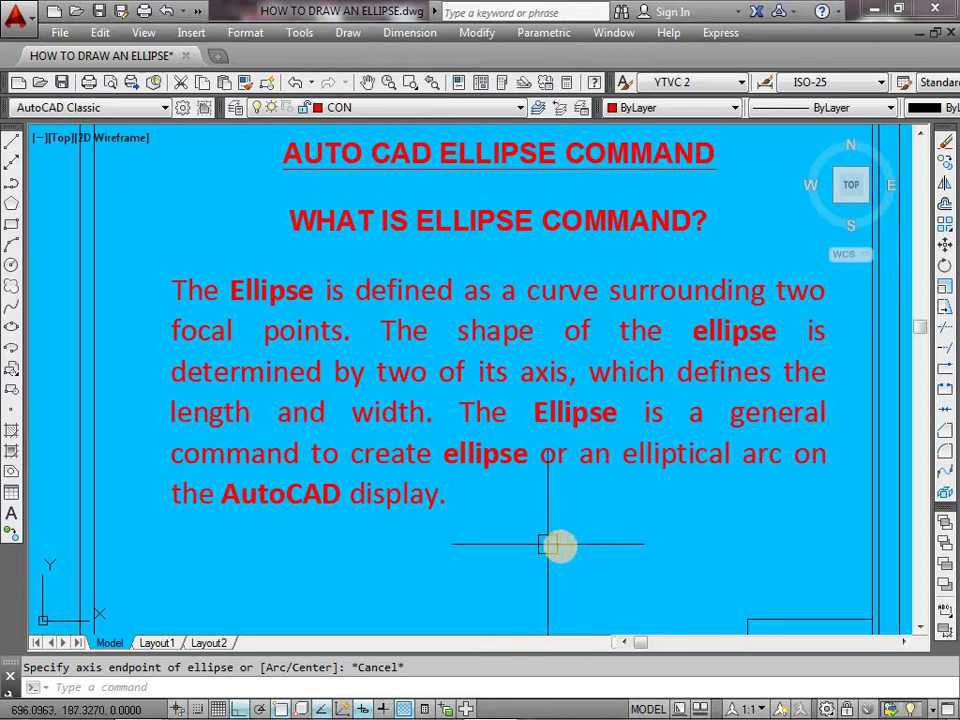
Pan the view left to centre the 'Required data for draw an ellipse' slide.
middle_click_drag(525, 547, 137, 523)
middle_click_drag(500, 534, 193, 534)
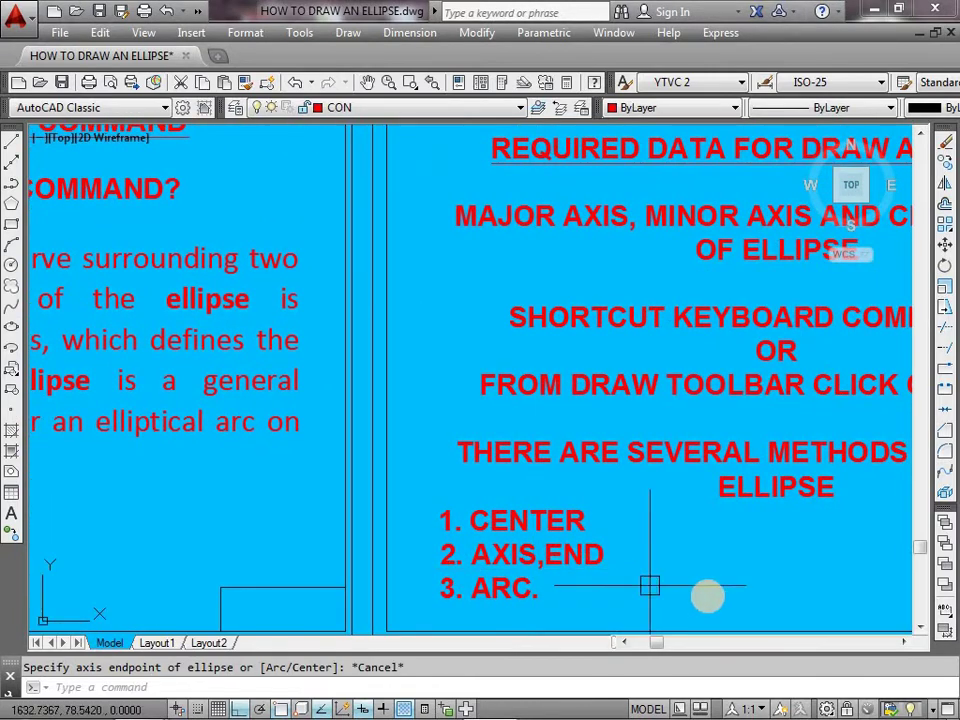
middle_click_drag(737, 590, 504, 579)
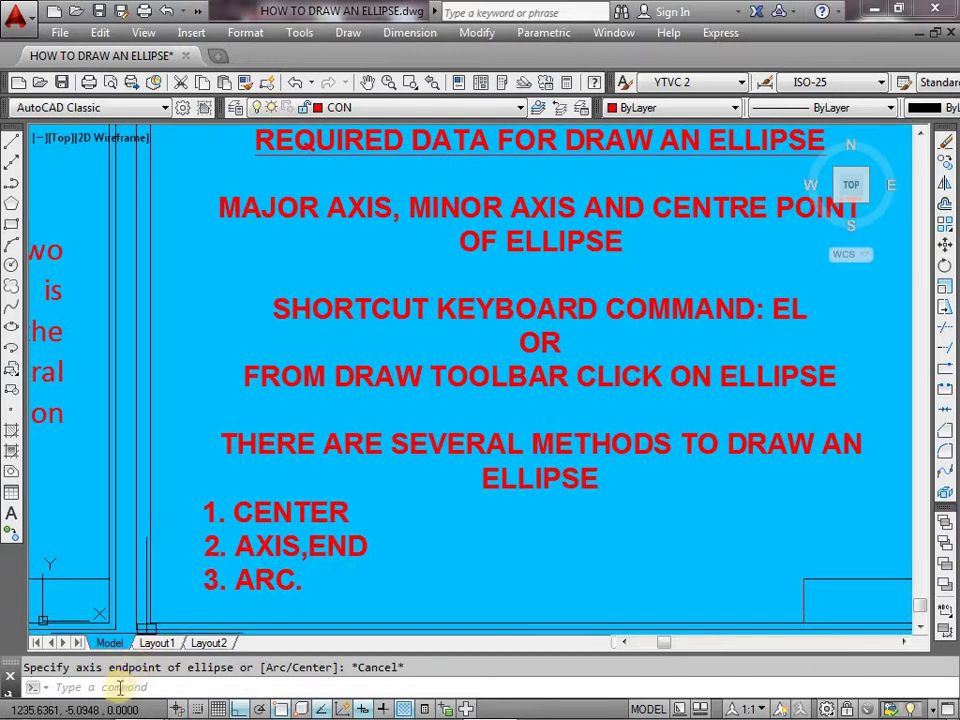
Try the EL alias, which runs ELEV by mistake, and open the Draw menu.
left_click(62, 687)
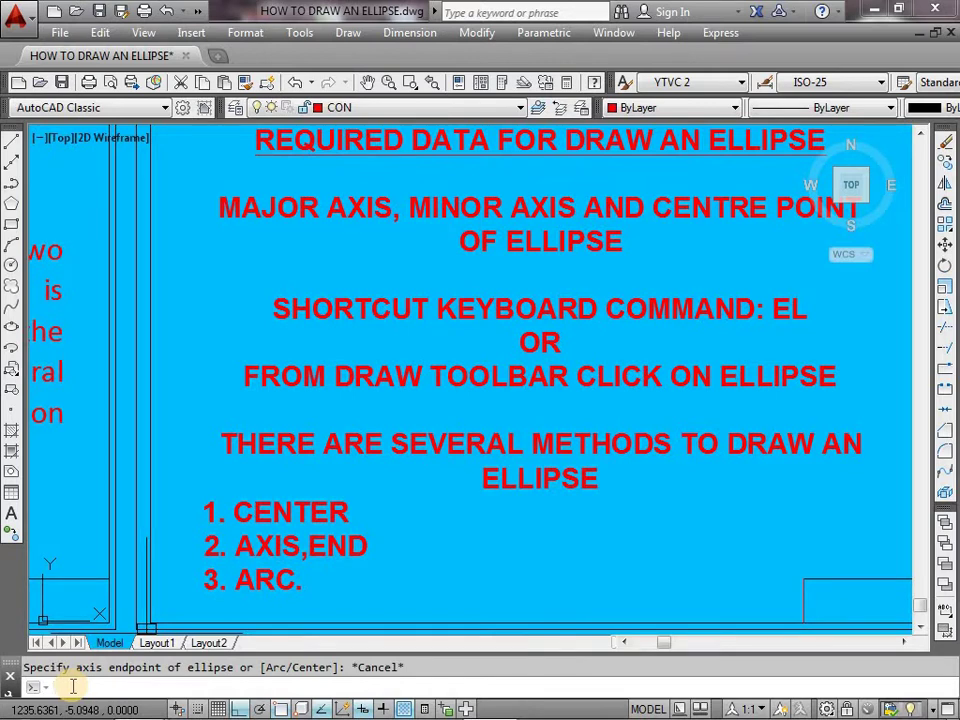
type("el")
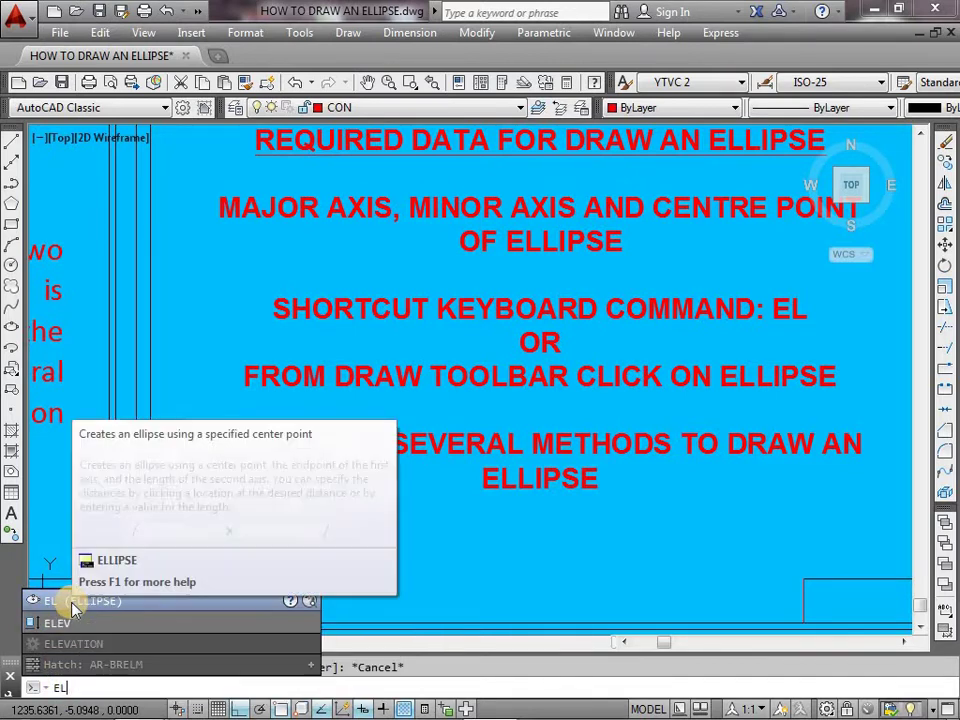
mouse_move(80, 601)
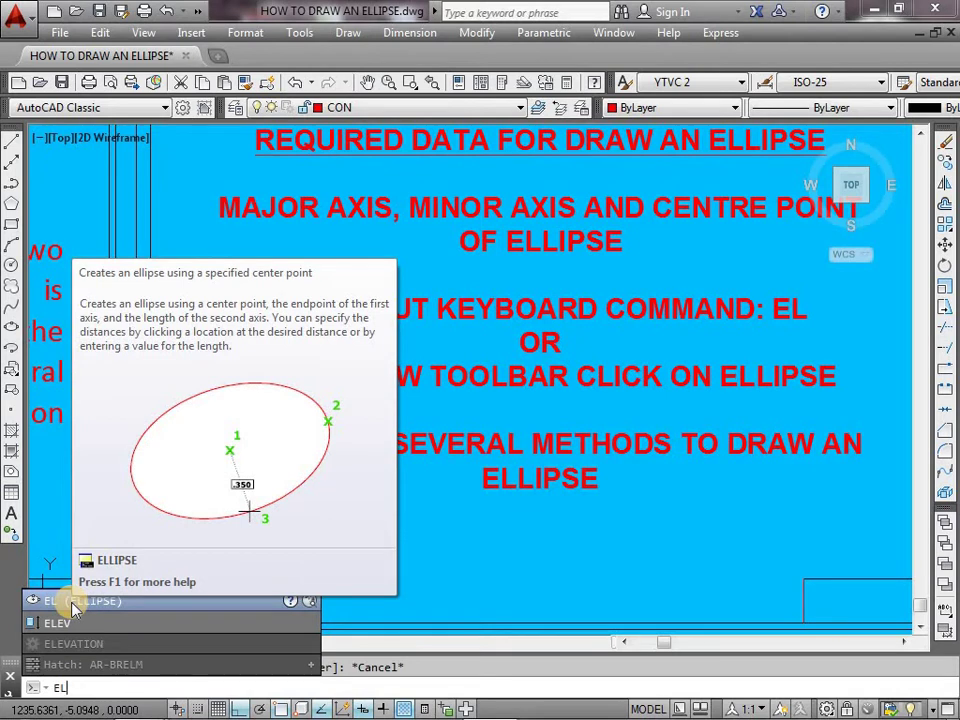
key("Down")
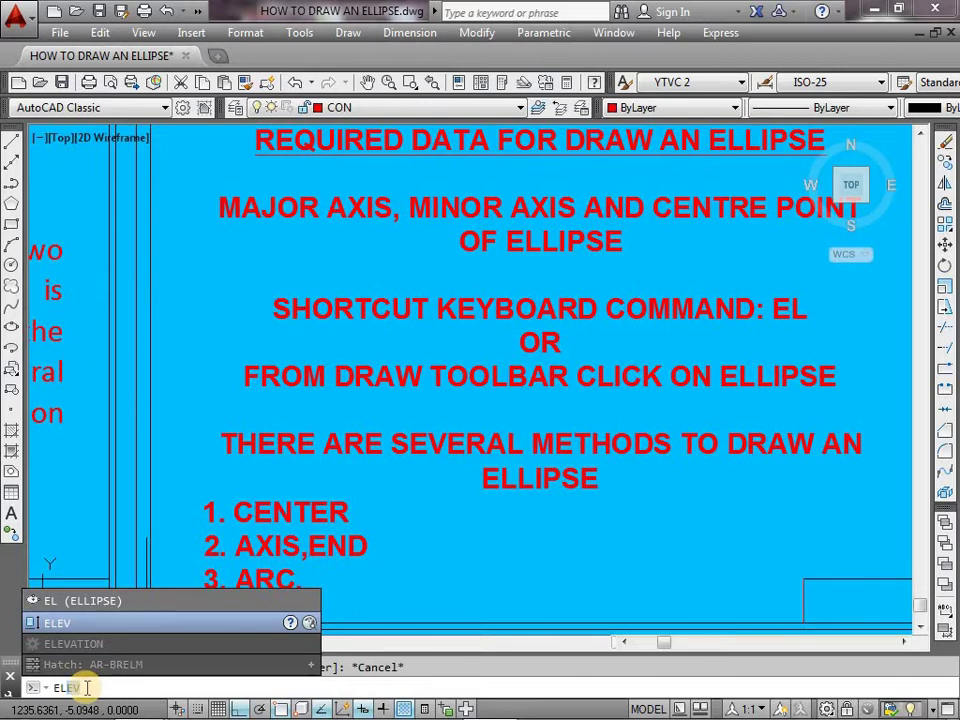
key("Return")
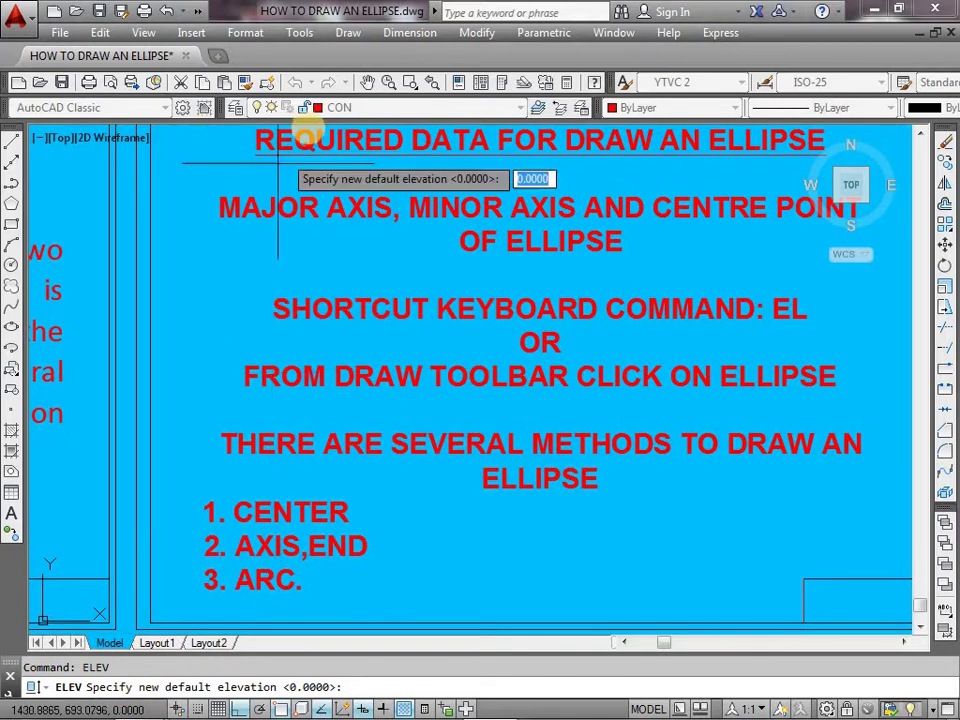
left_click(347, 32)
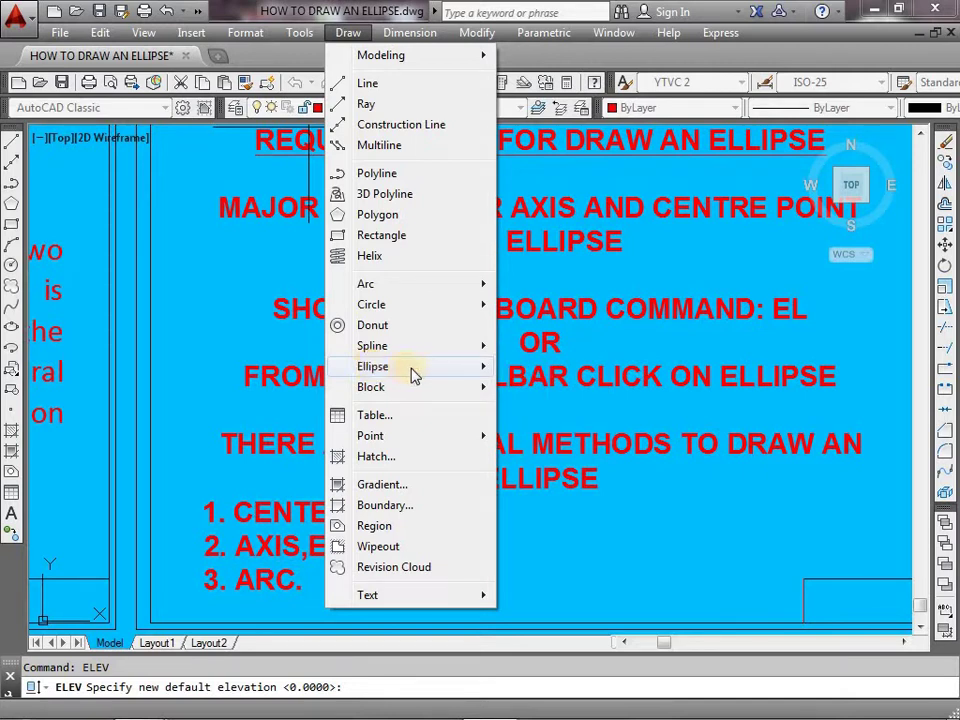
Show the Draw > Ellipse submenu, close the menu, and cancel the pending ELEV prompt.
left_click(392, 367)
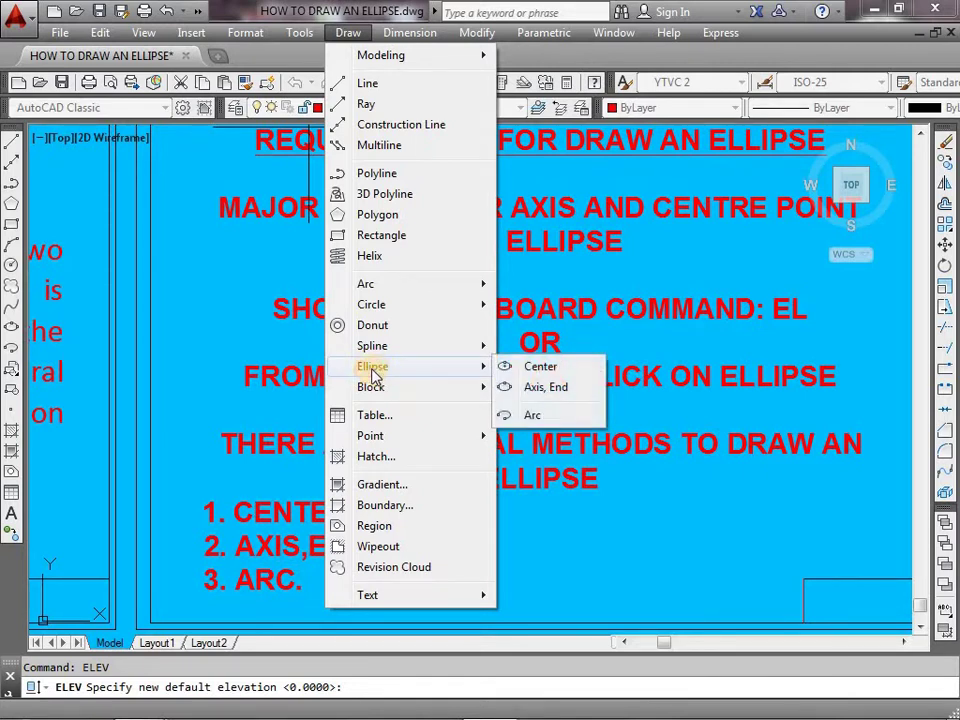
left_click(381, 689)
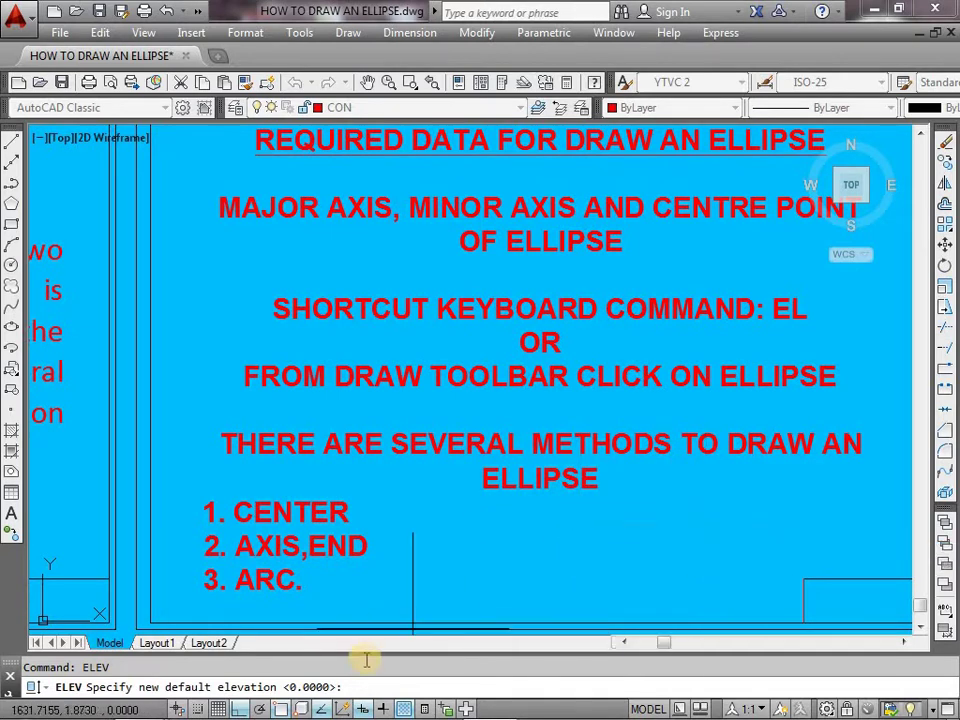
key("Escape")
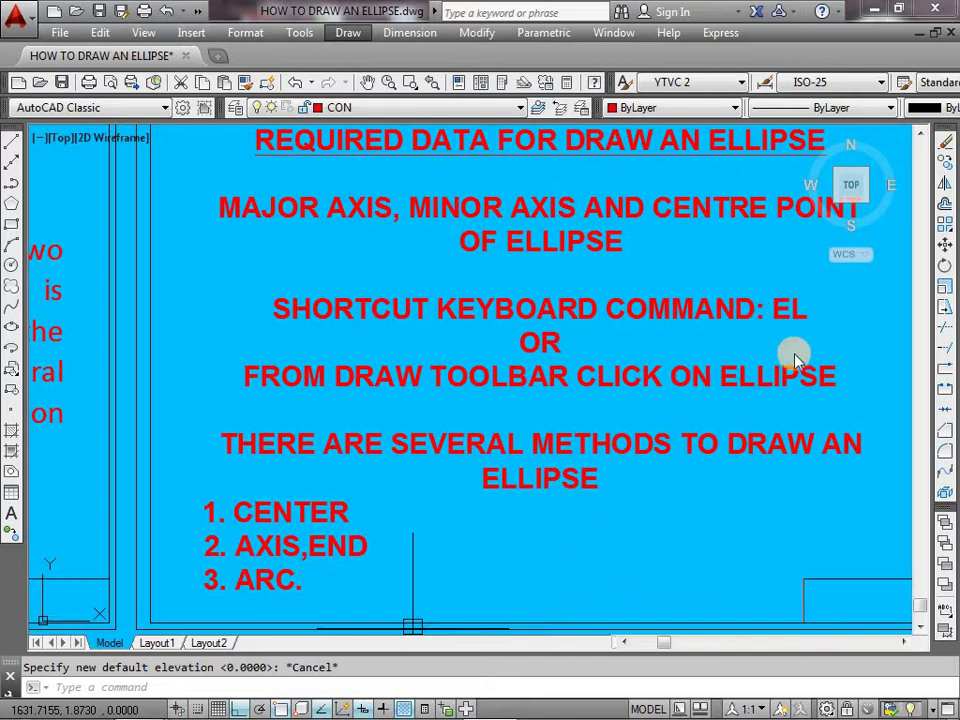
Pan to the axis-end exercise and erase the right 300 × 75 ellipse with its dimensions.
left_click(560, 558)
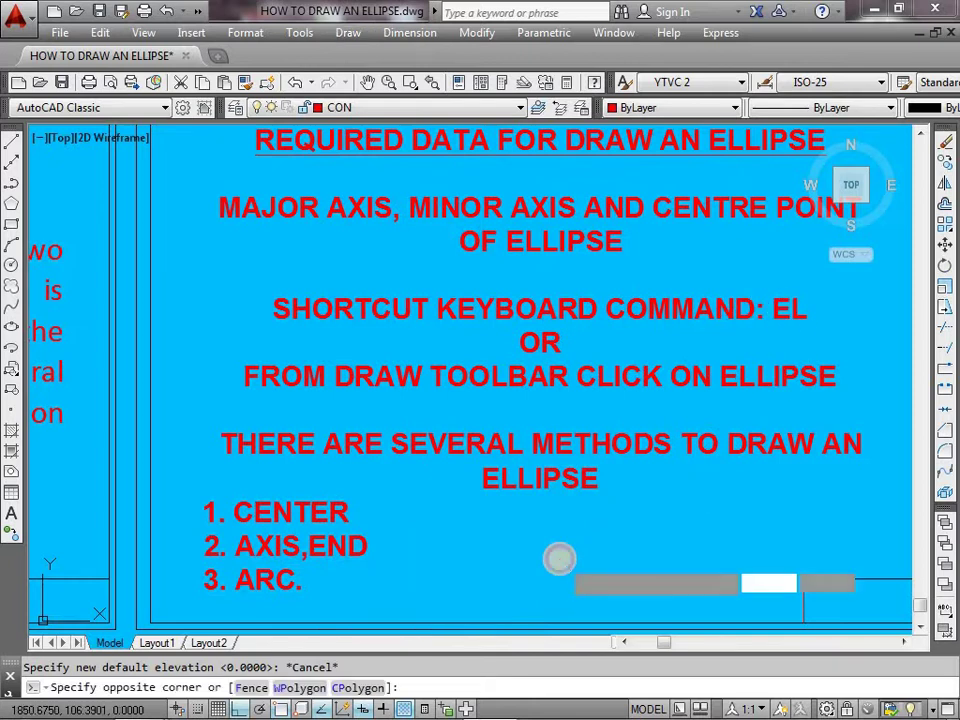
left_click(696, 540)
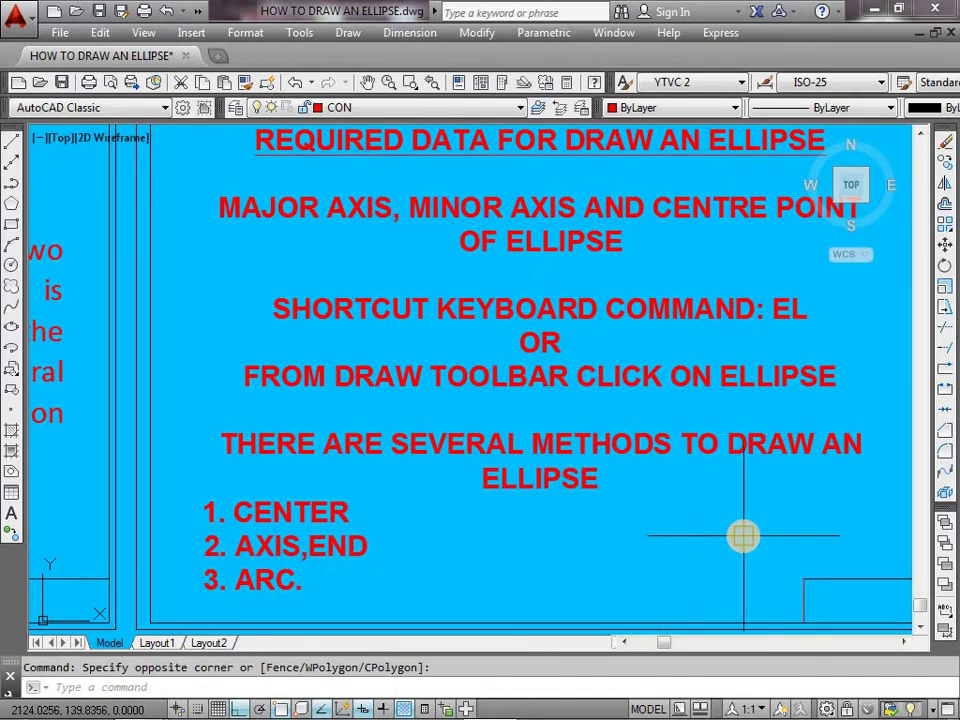
middle_click_drag(742, 536, 248, 508)
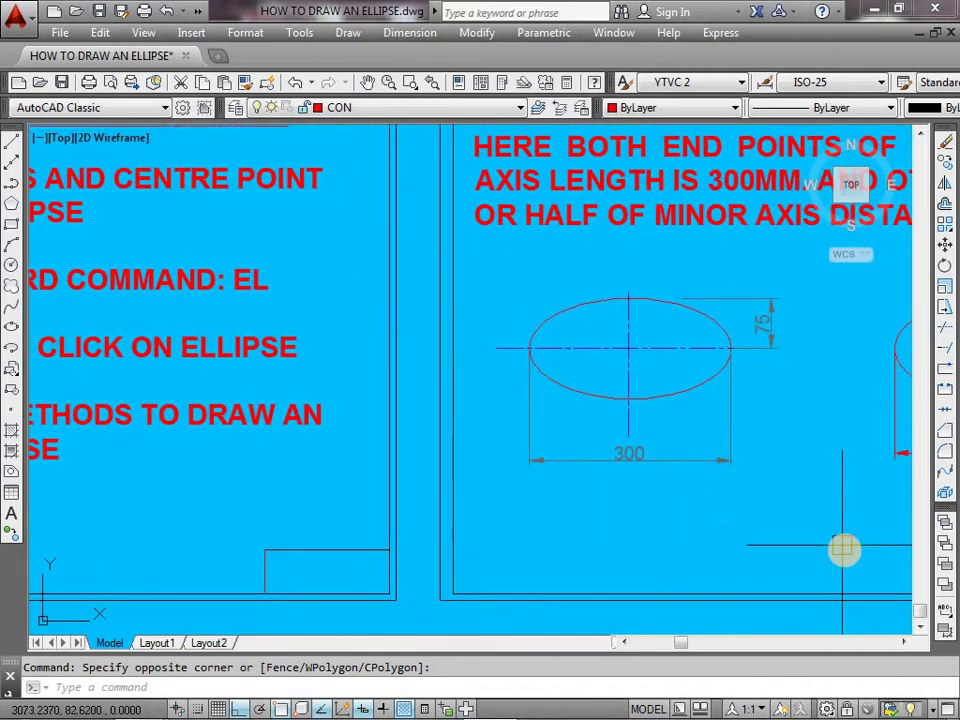
mouse_move(836, 553)
middle_mouse_down()
mouse_move(424, 565)
mouse_move(422, 606)
middle_mouse_up()
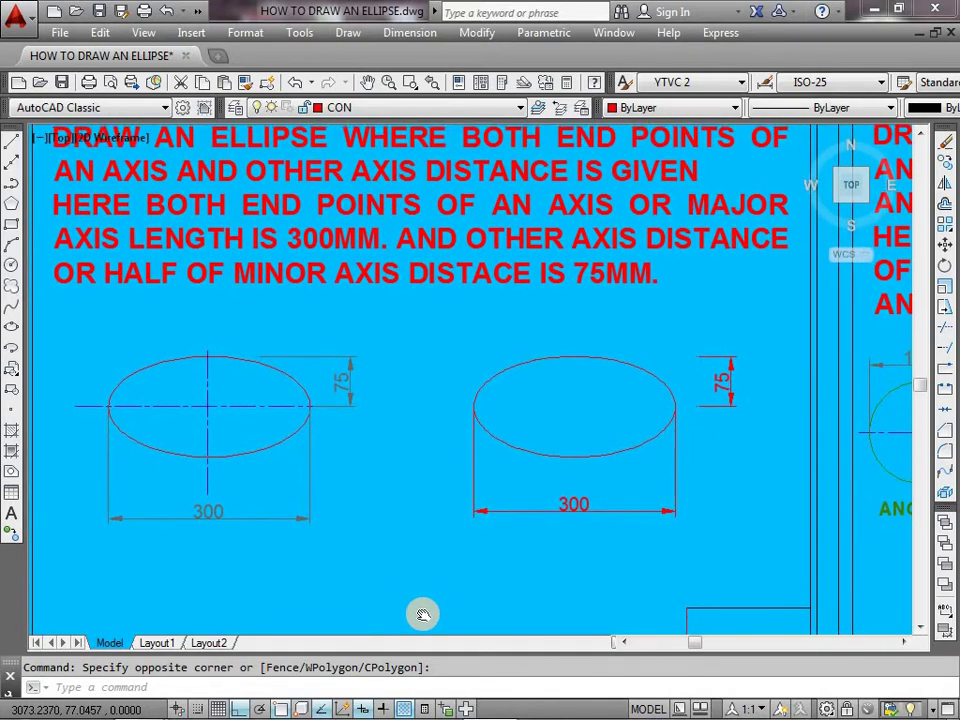
left_click(457, 562)
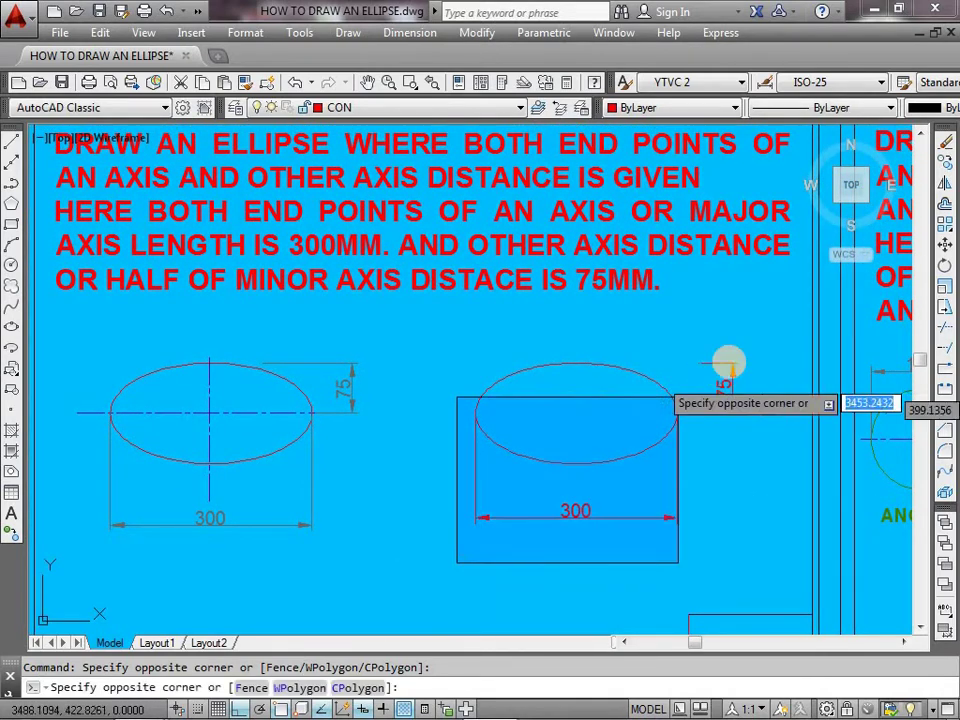
left_click(779, 331)
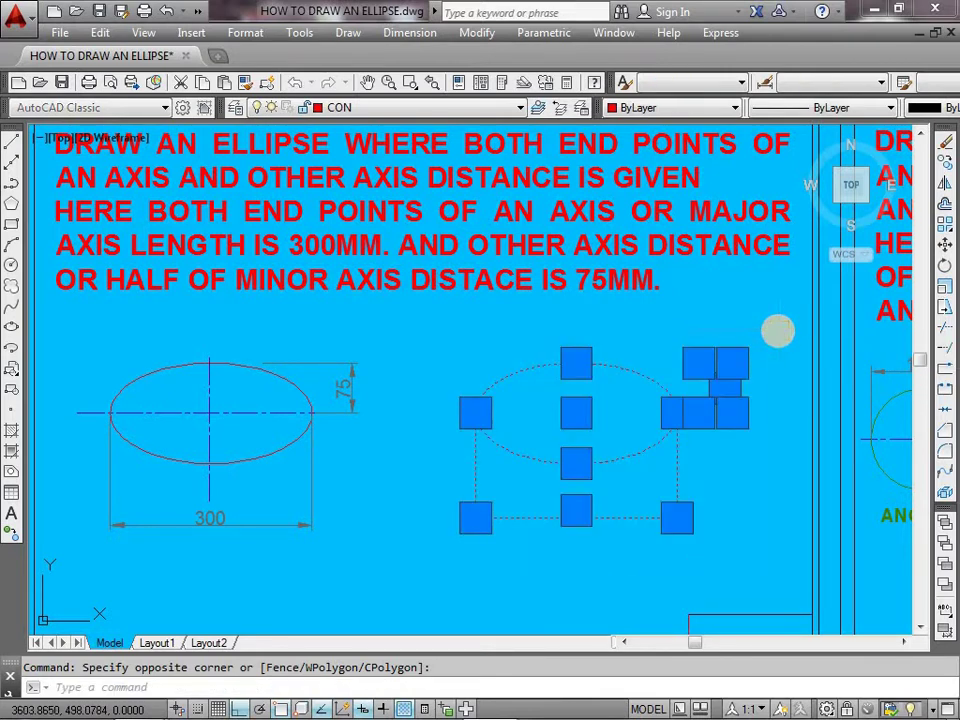
key("Delete")
Select the example's 300 dimension and its grips, then cancel without changing it.
middle_click_drag(467, 416, 480, 443)
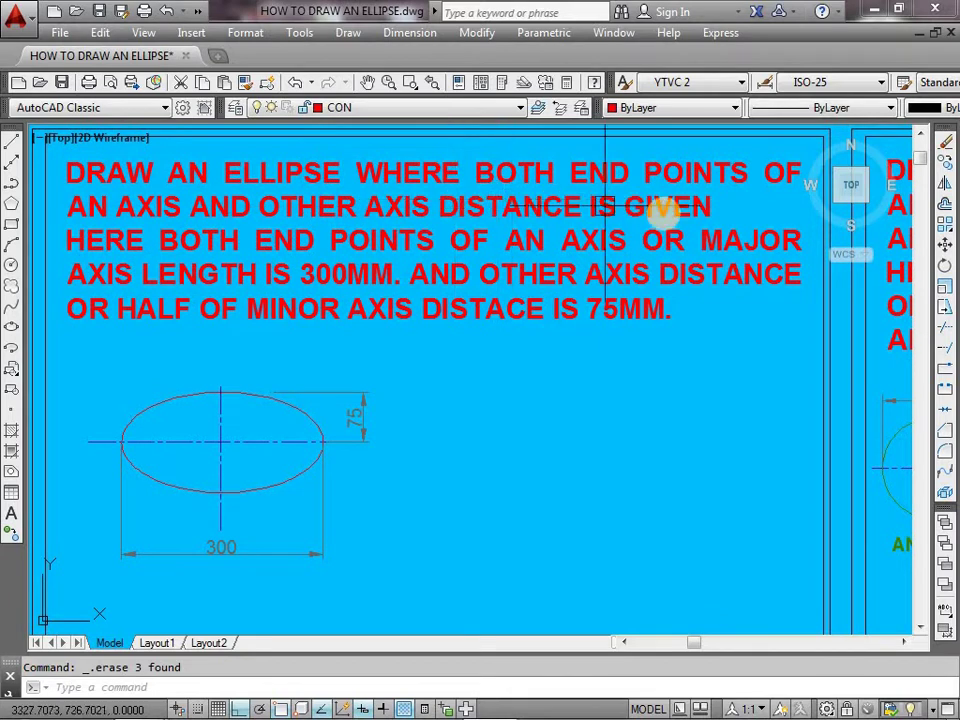
left_click(119, 441)
left_click(121, 441)
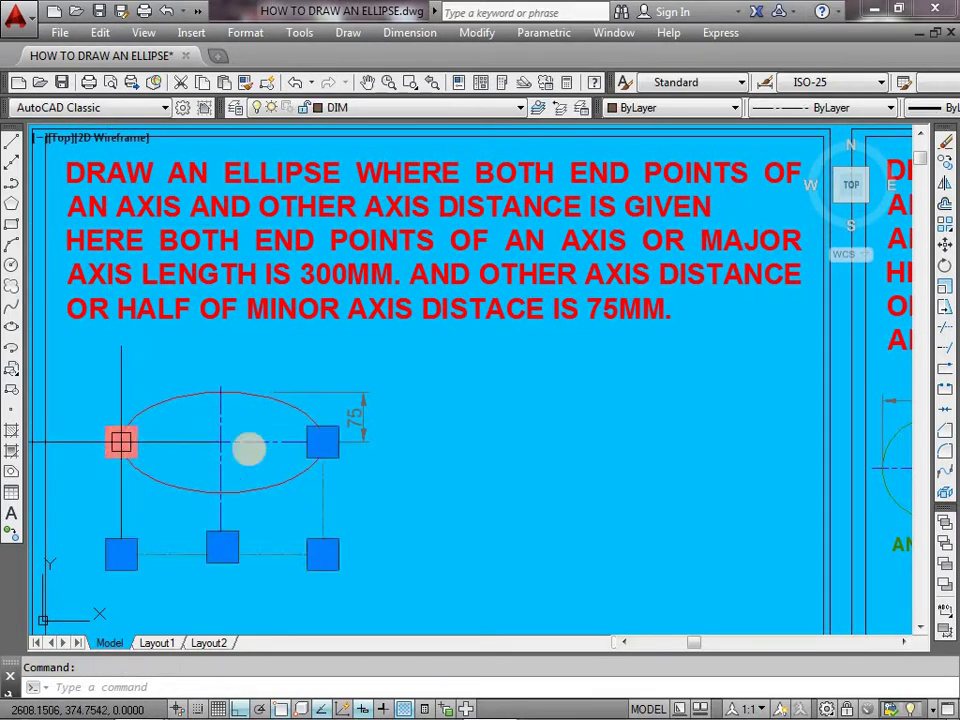
left_click(320, 443)
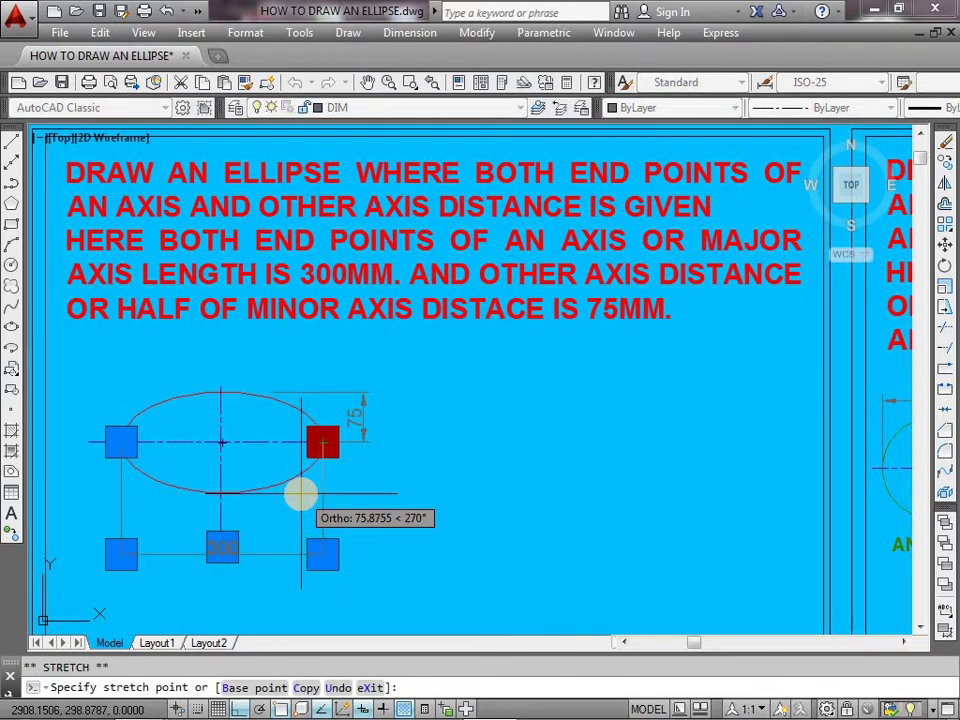
key("Escape")
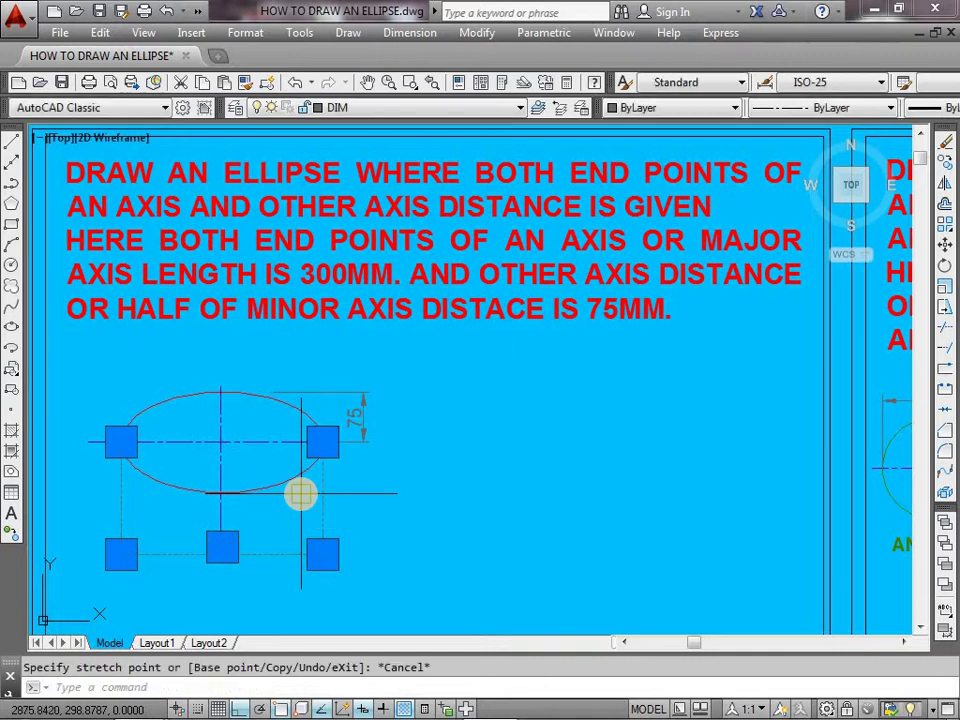
key("Escape")
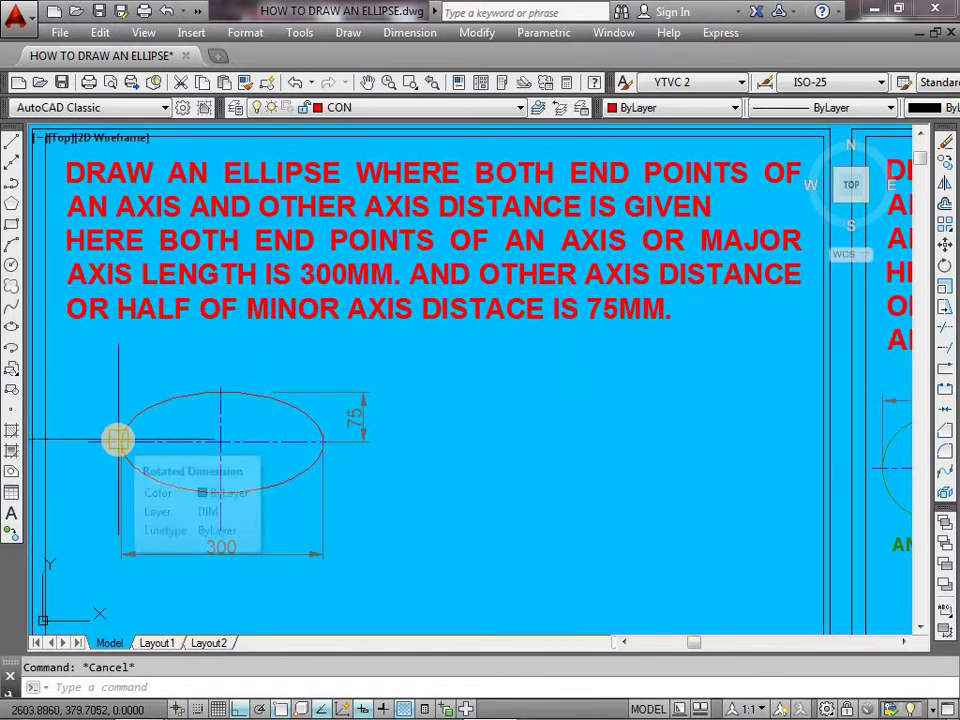
left_click(120, 440)
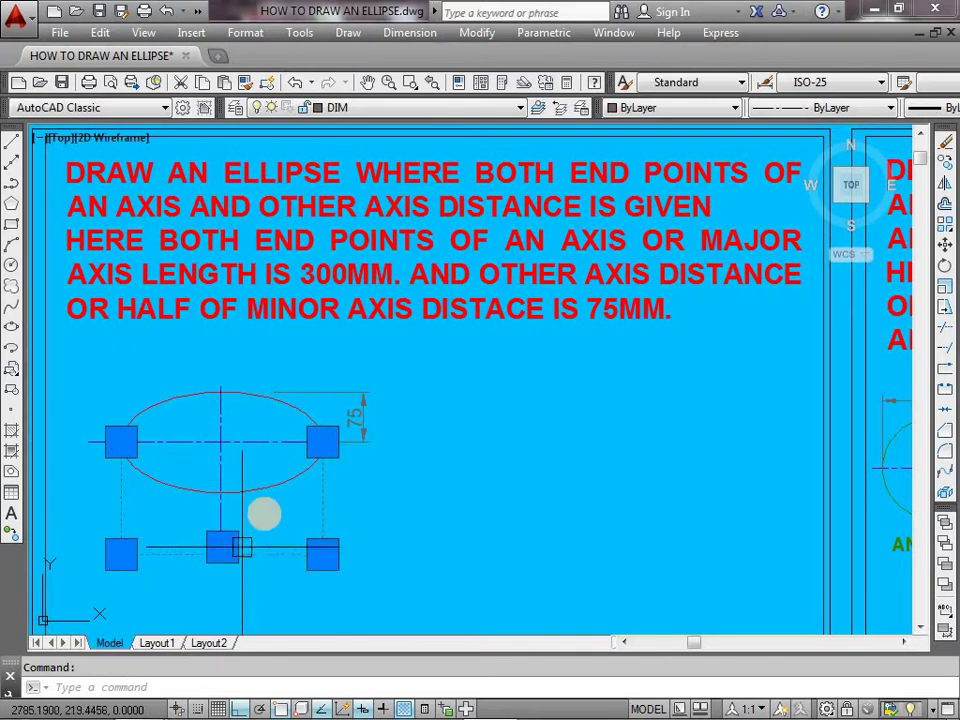
key("Escape")
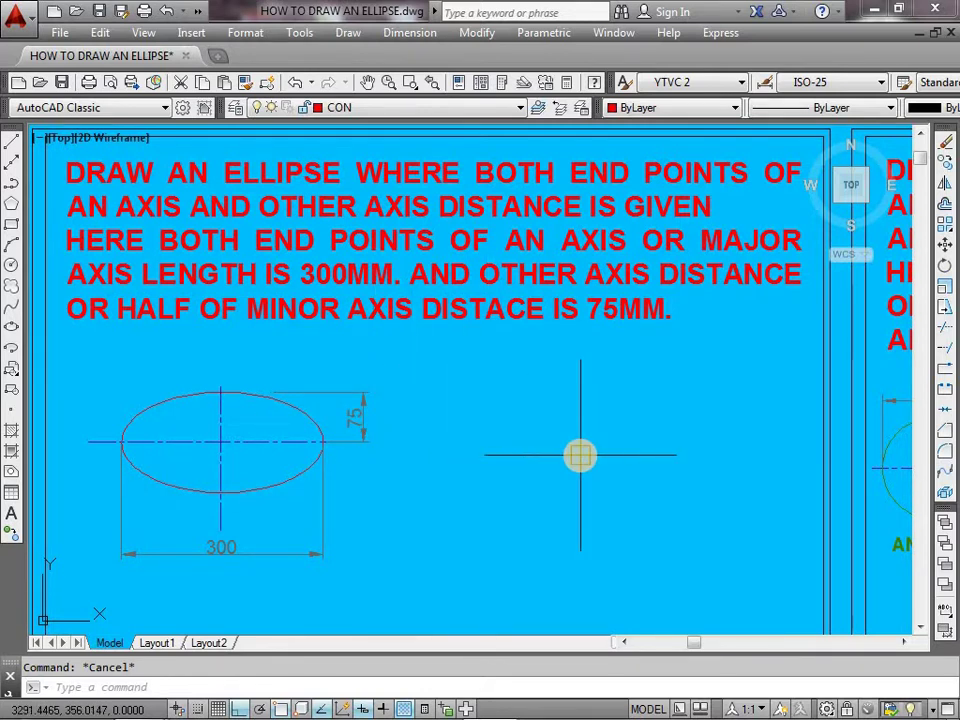
Start the ELLIPSE command from the command line.
left_click(90, 688)
type("EL")
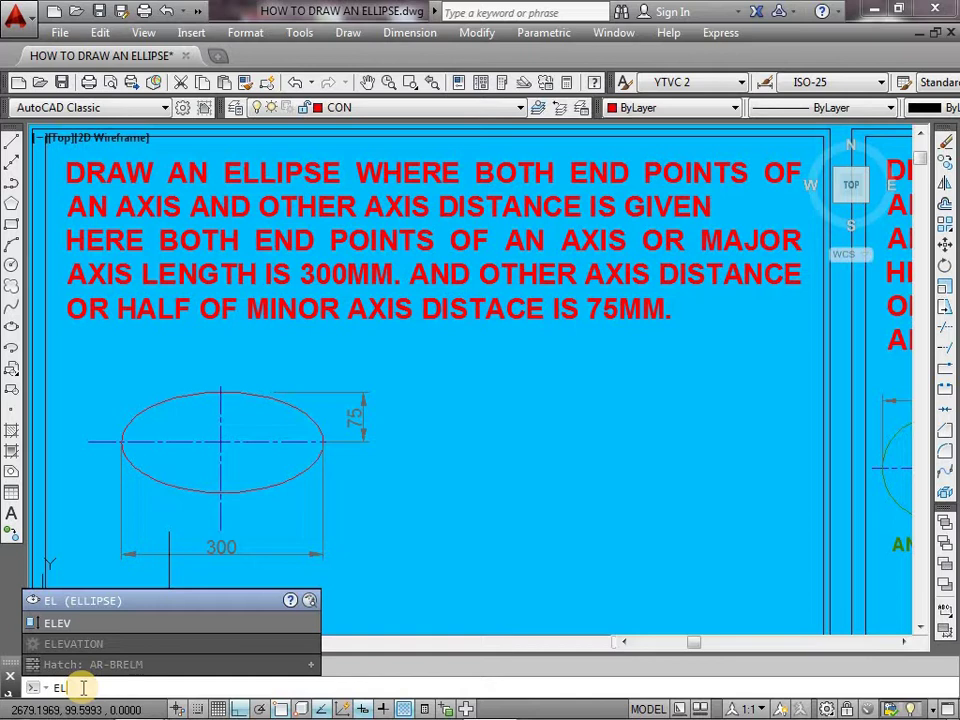
key("Return")
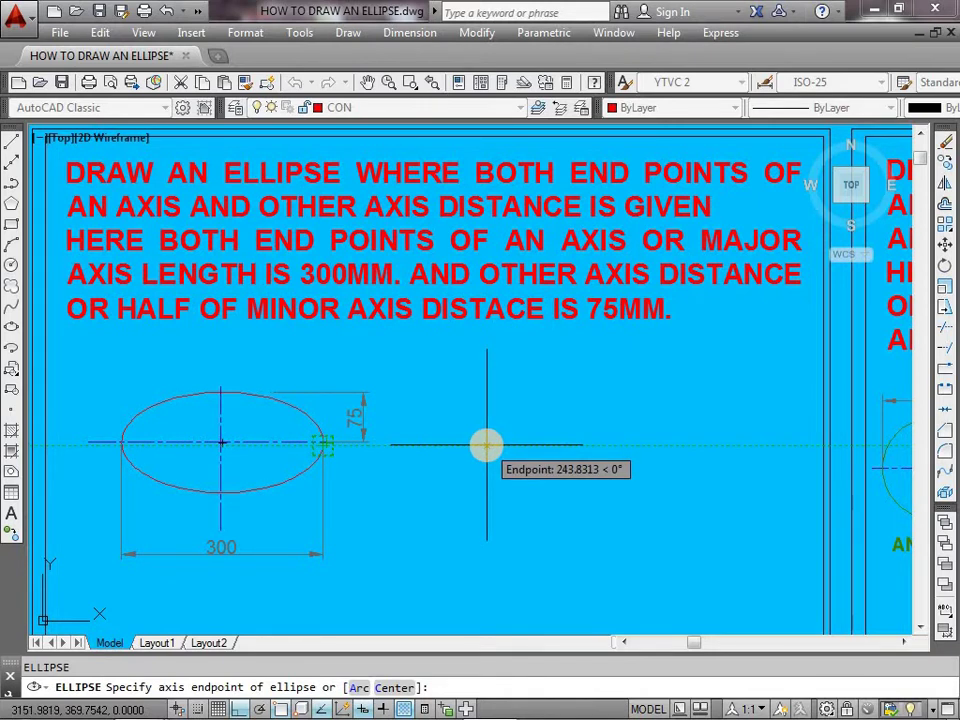
Draw an ellipse beside the example with a 300 major axis and 75 half-minor distance.
left_click(486, 445)
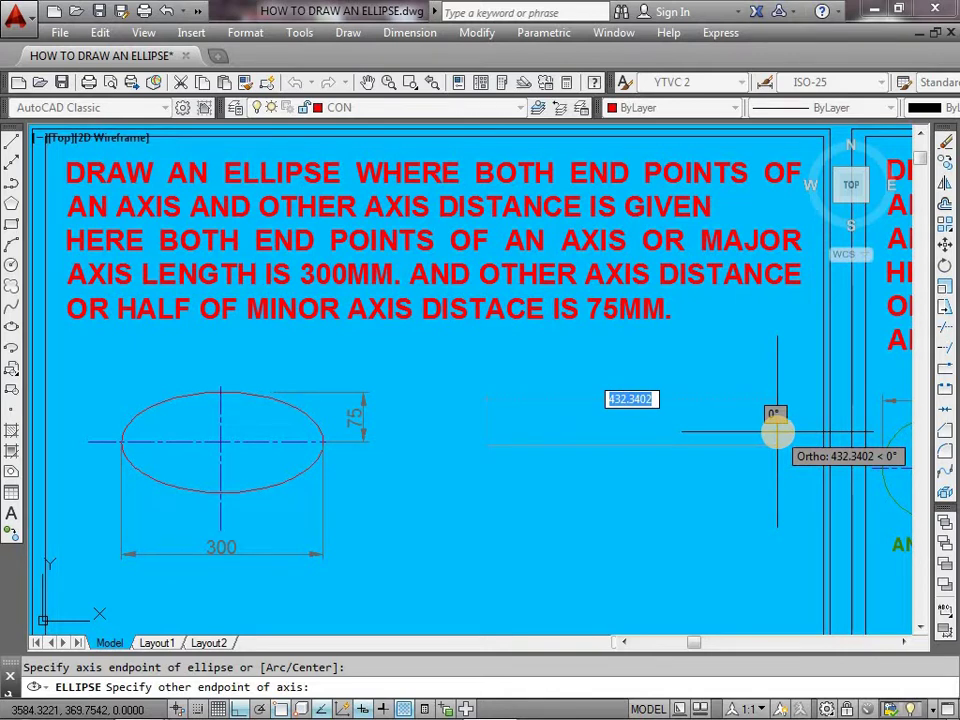
middle_click(776, 432)
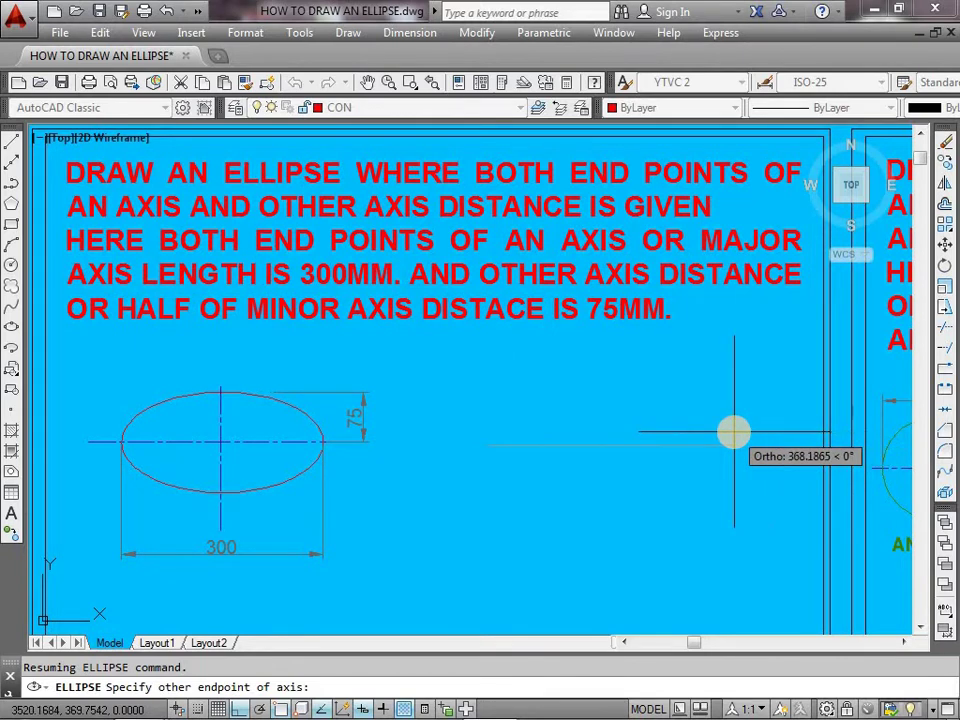
type("300")
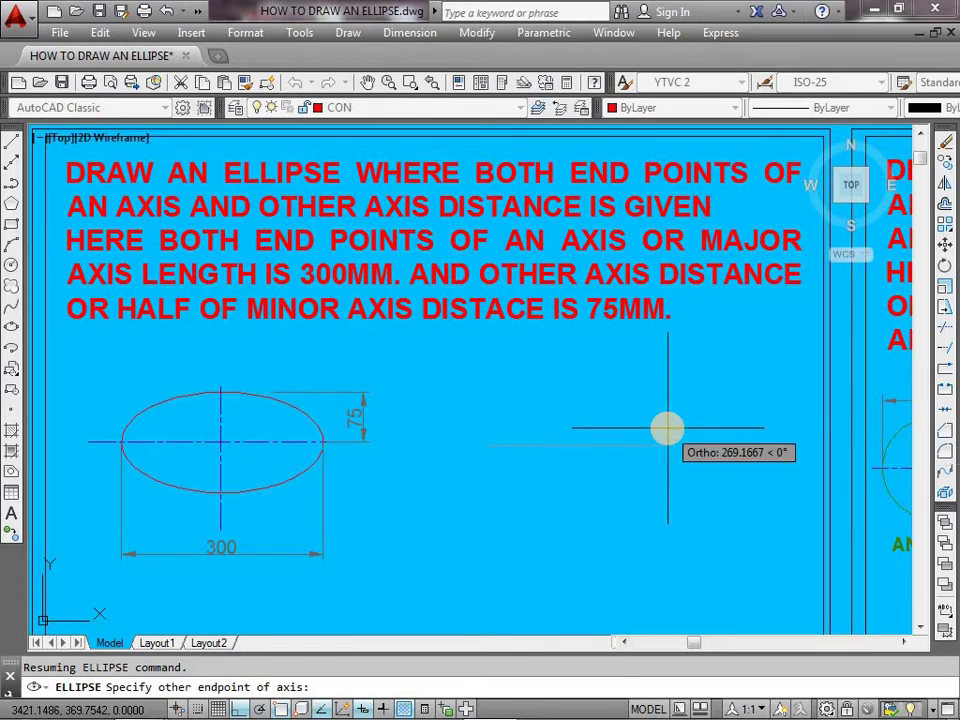
type("300")
key("Tab")
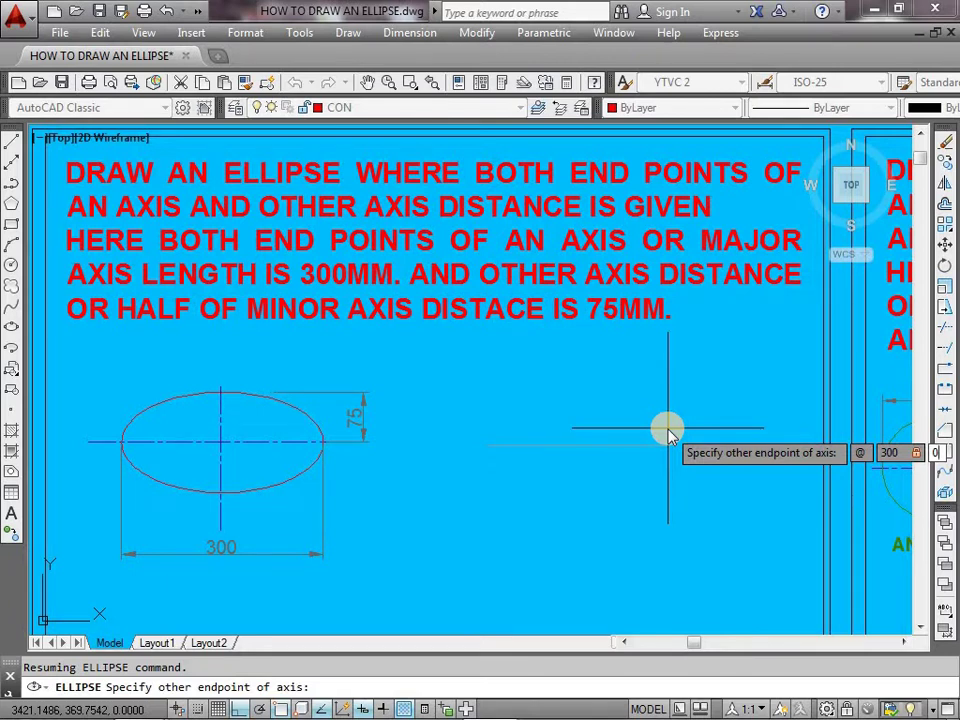
key("Return")
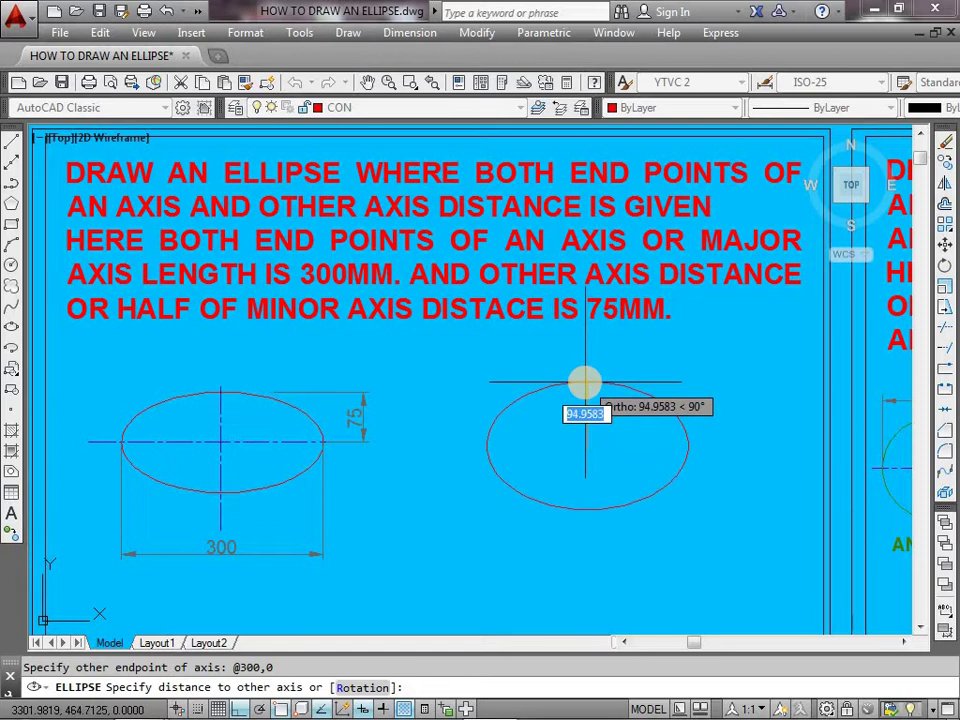
type("75")
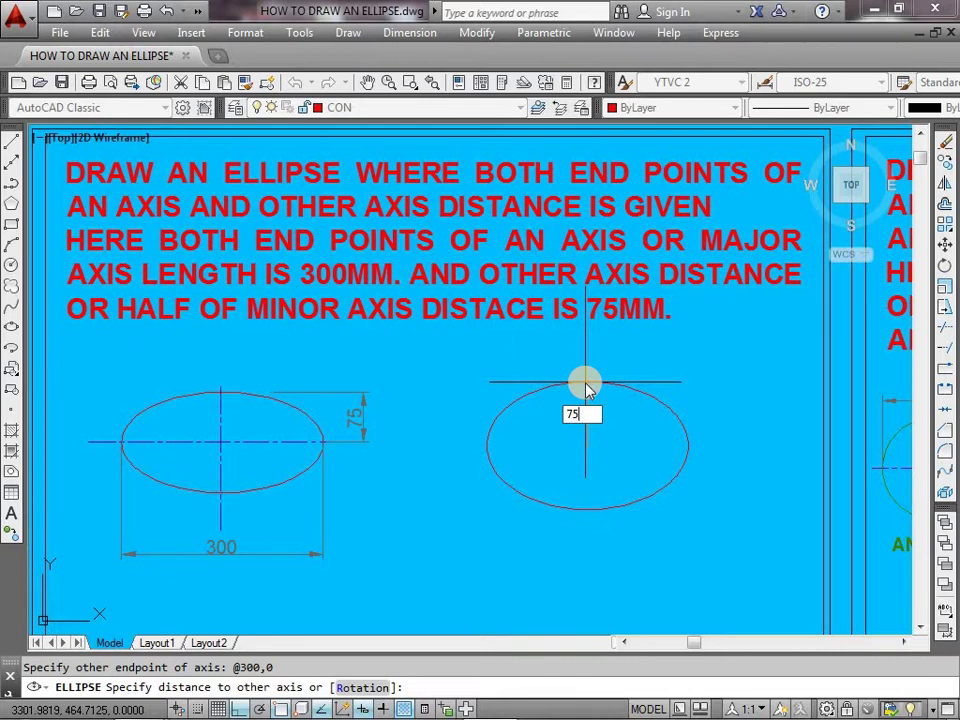
key("Return")
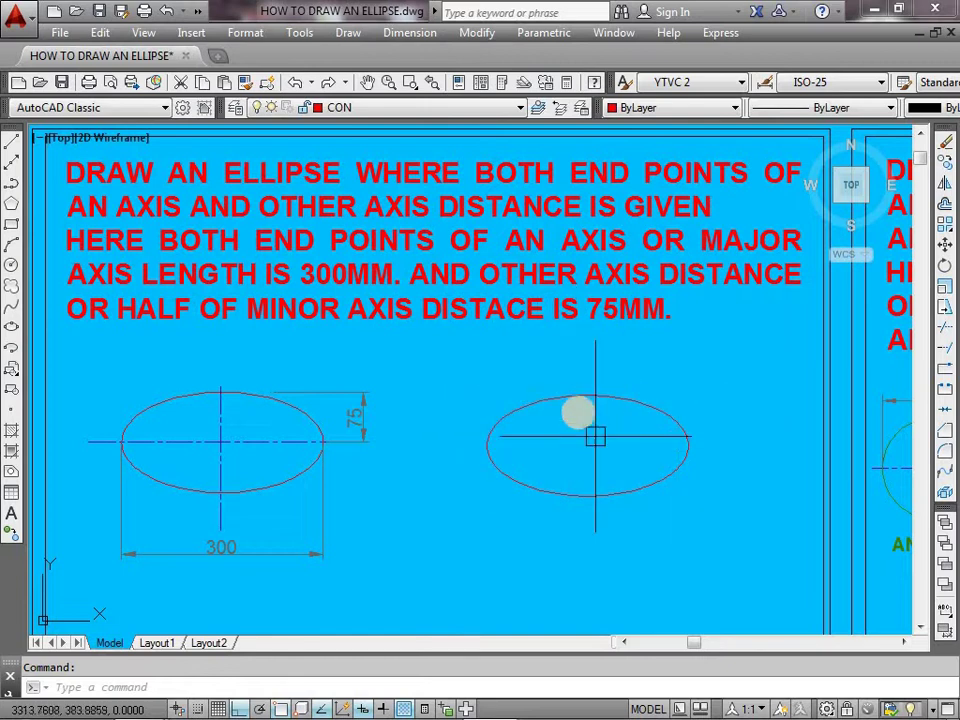
Add a linear 300 dimension across the new ellipse's major axis, placed below it.
left_click(410, 34)
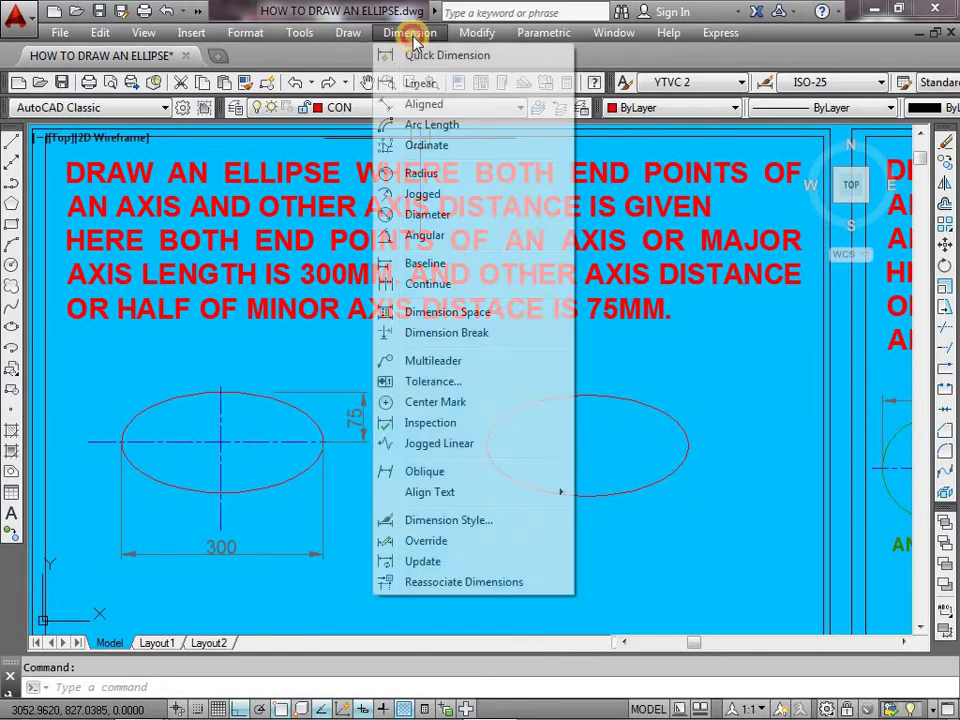
left_click(415, 81)
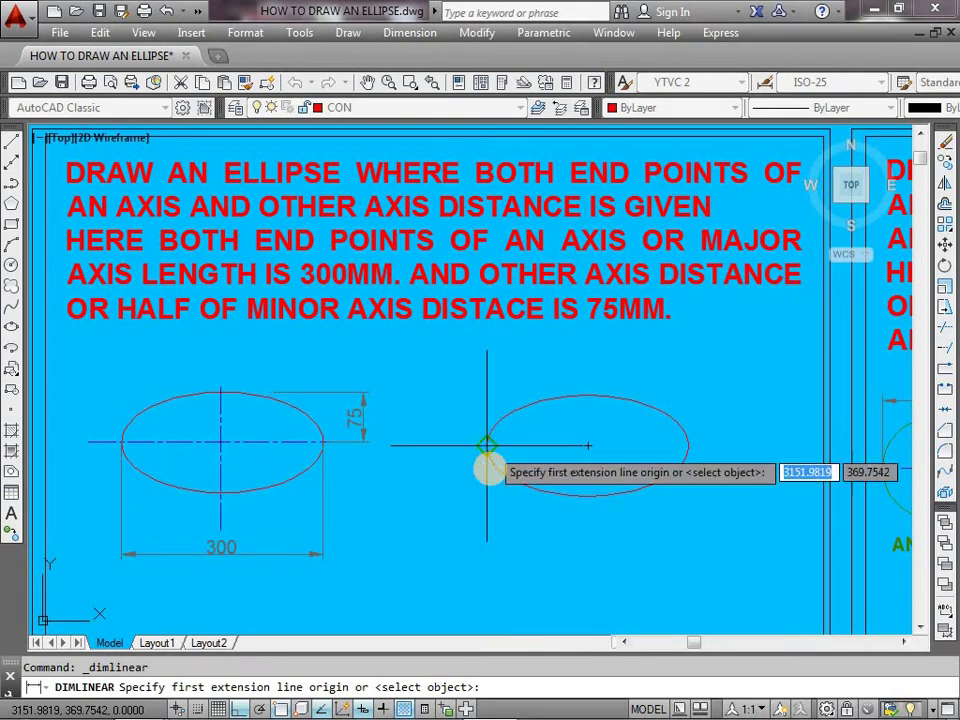
left_click(487, 441)
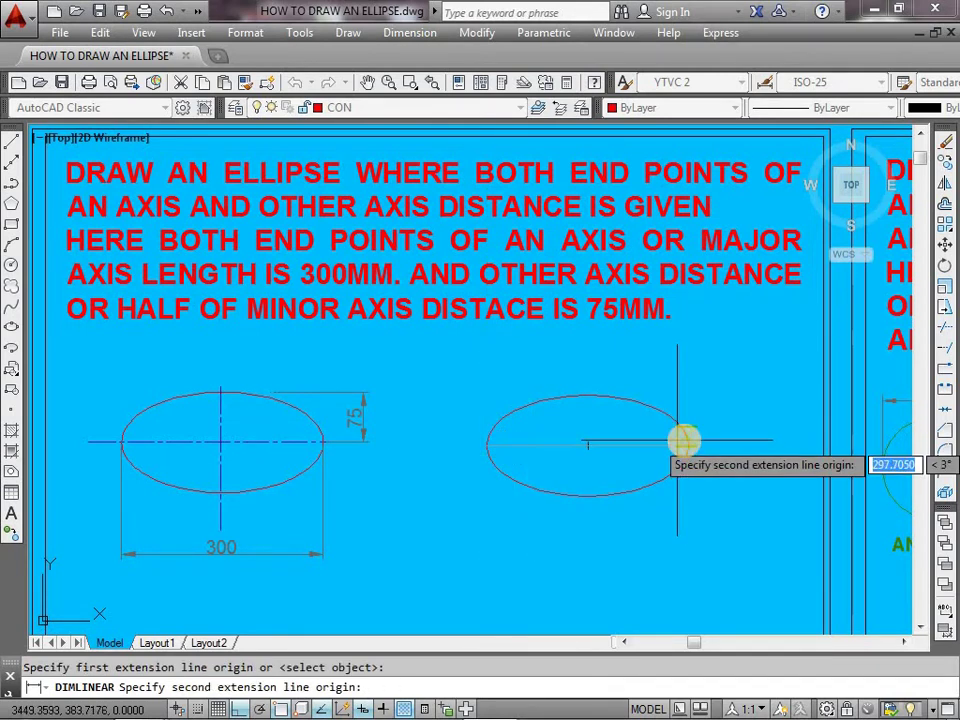
left_click(688, 441)
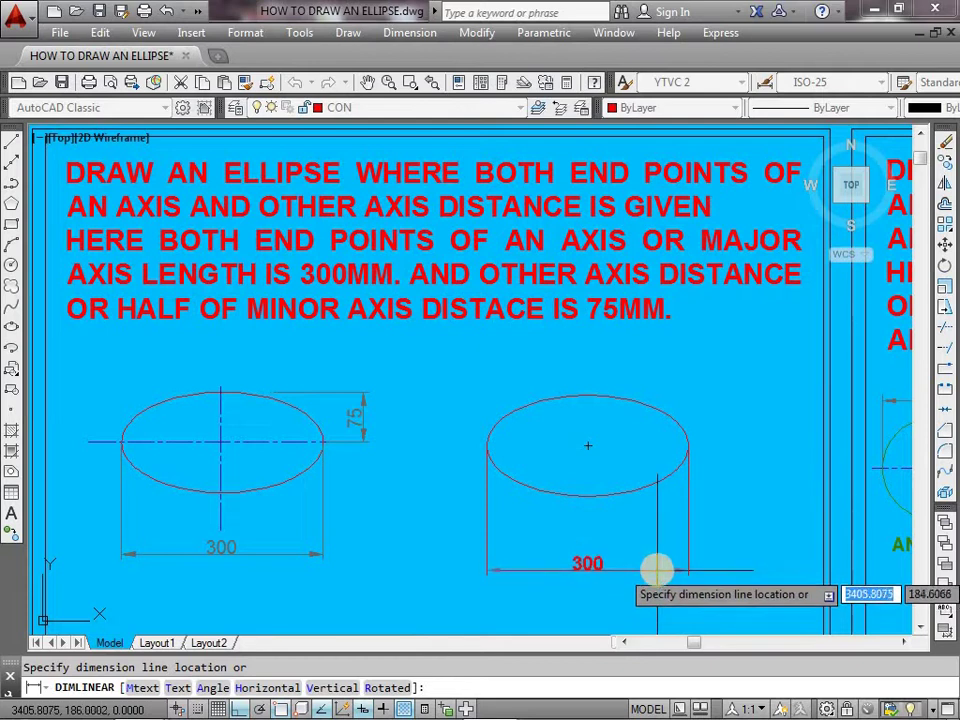
left_click(655, 568)
Dimension the 75 half-minor axis from centre to top quadrant, placed on the right.
key("Return")
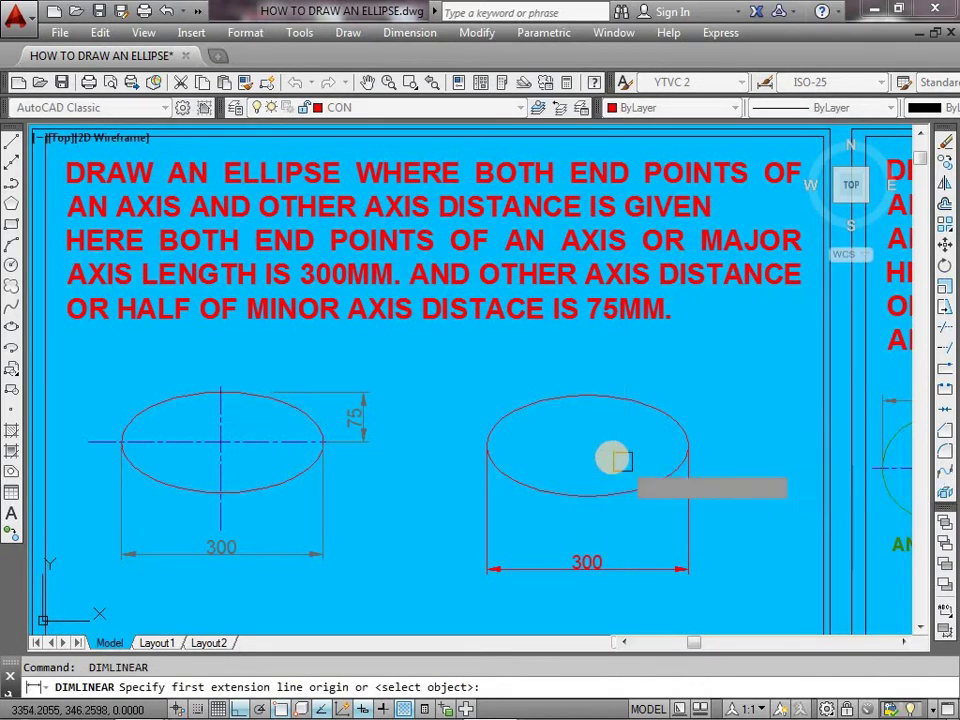
key("Return")
key("Escape")
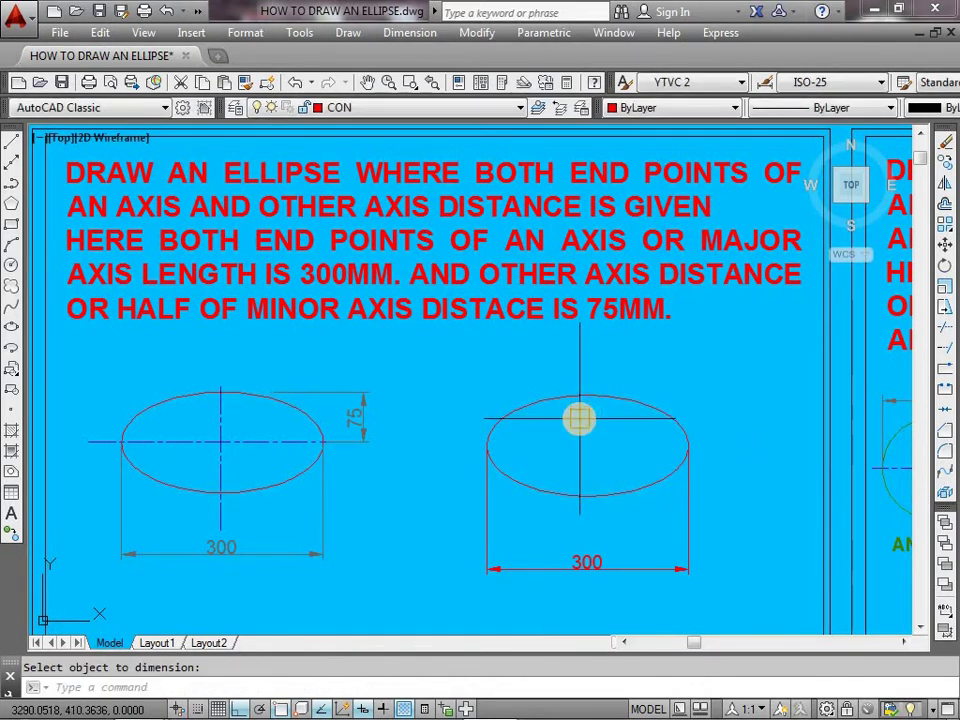
key("Return")
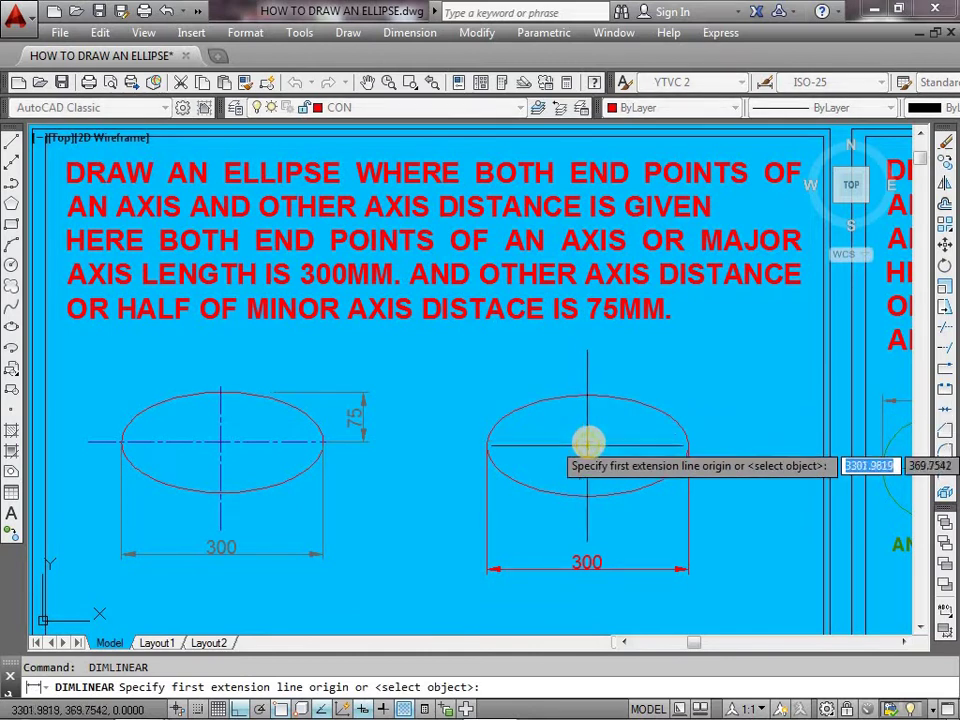
left_click(702, 444)
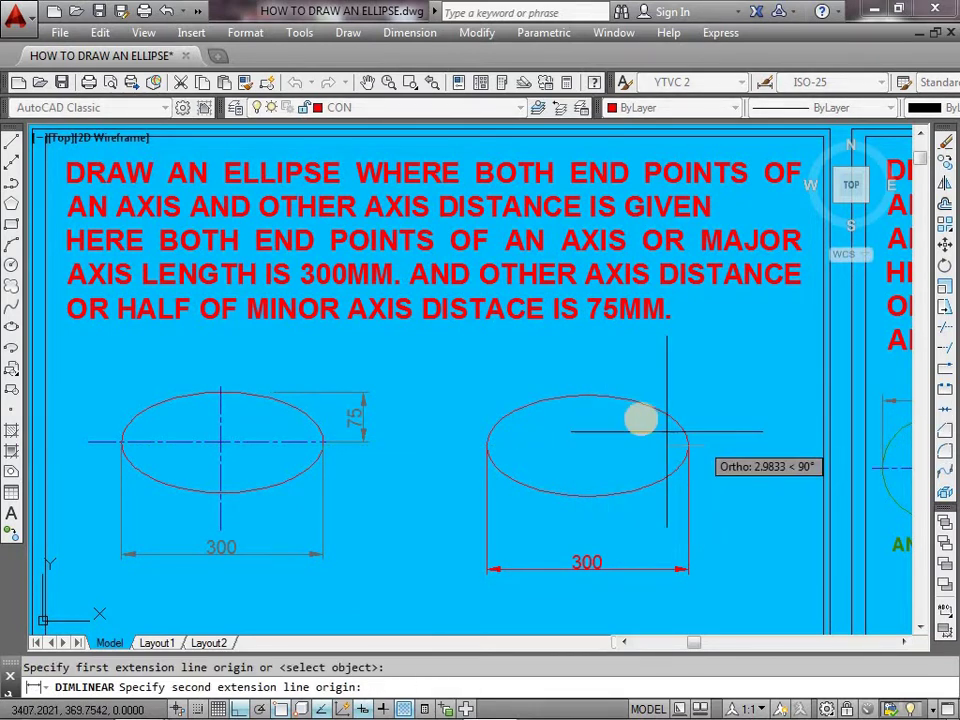
left_click(705, 398)
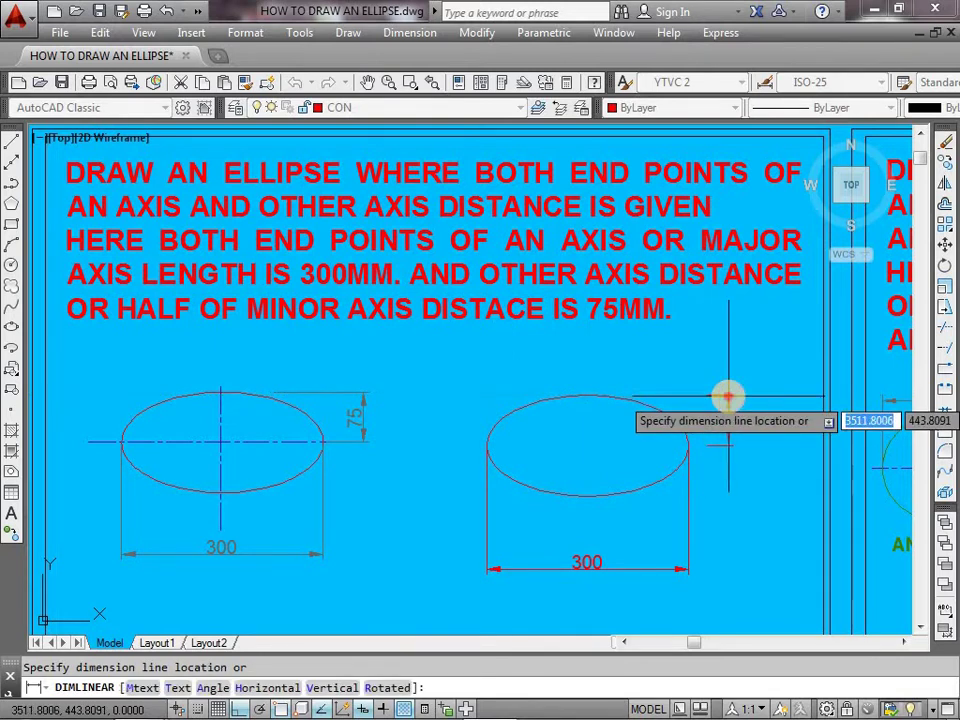
left_click(728, 394)
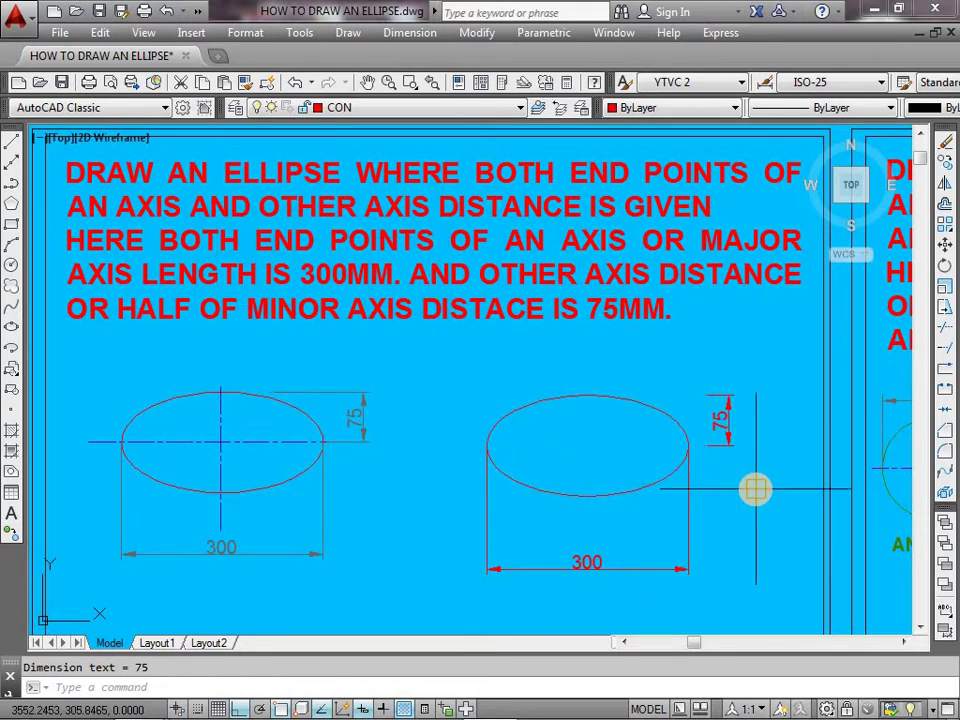
Pan left to the rotation-angle exercise with its 0°, 30° and 65° ellipses.
middle_click_drag(755, 488, 171, 480)
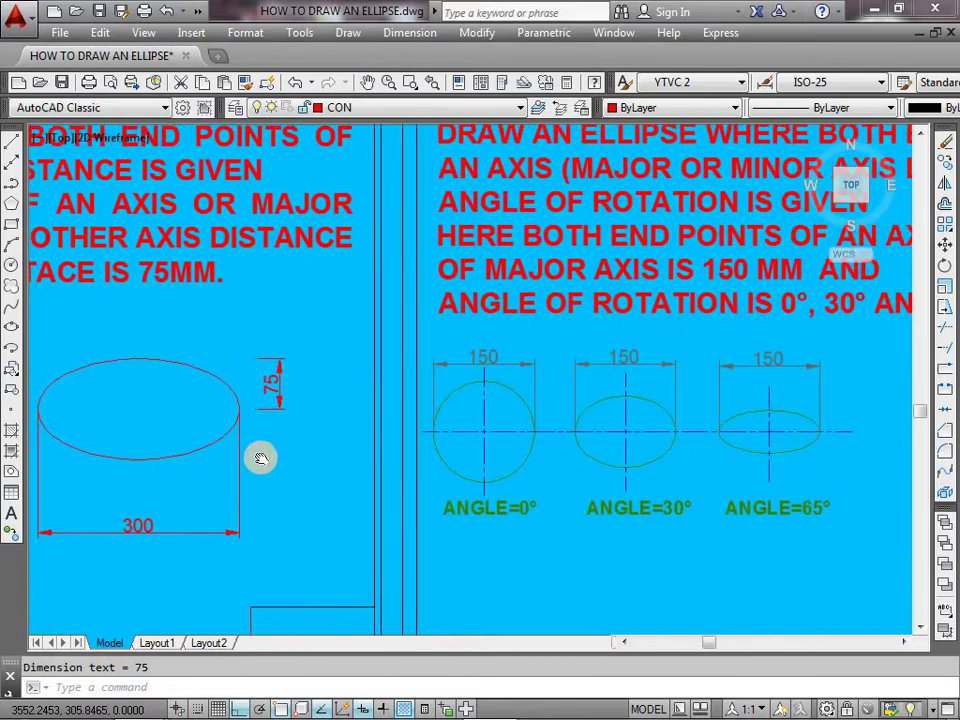
middle_click_drag(816, 520, 653, 522)
type("EL")
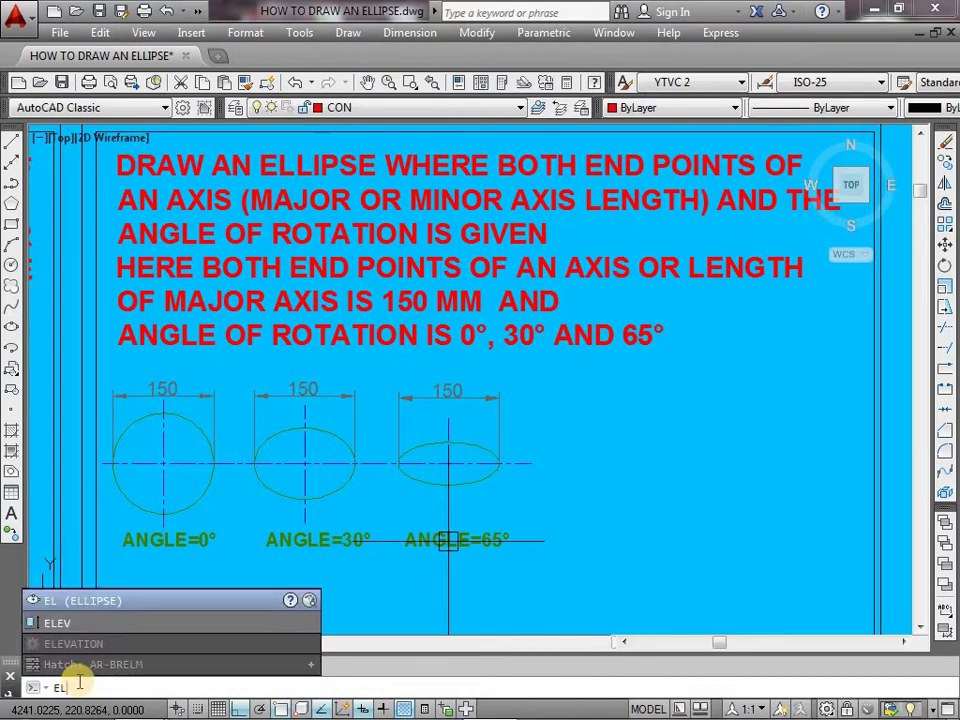
Start an ellipse right of the 65° example with a 150 long major axis.
key("Return")
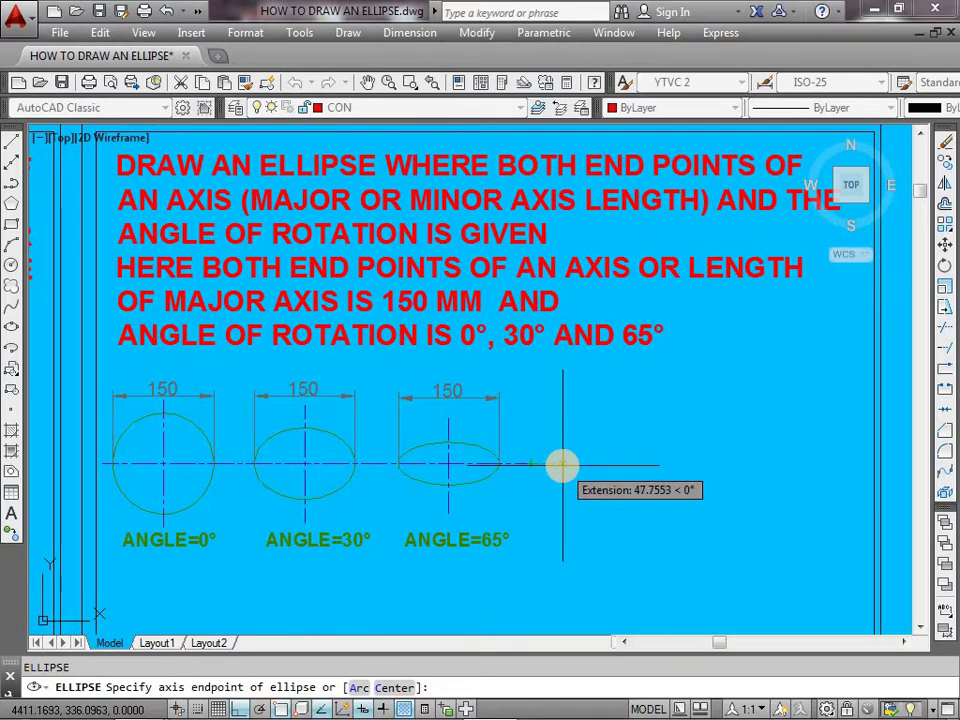
left_click(562, 464)
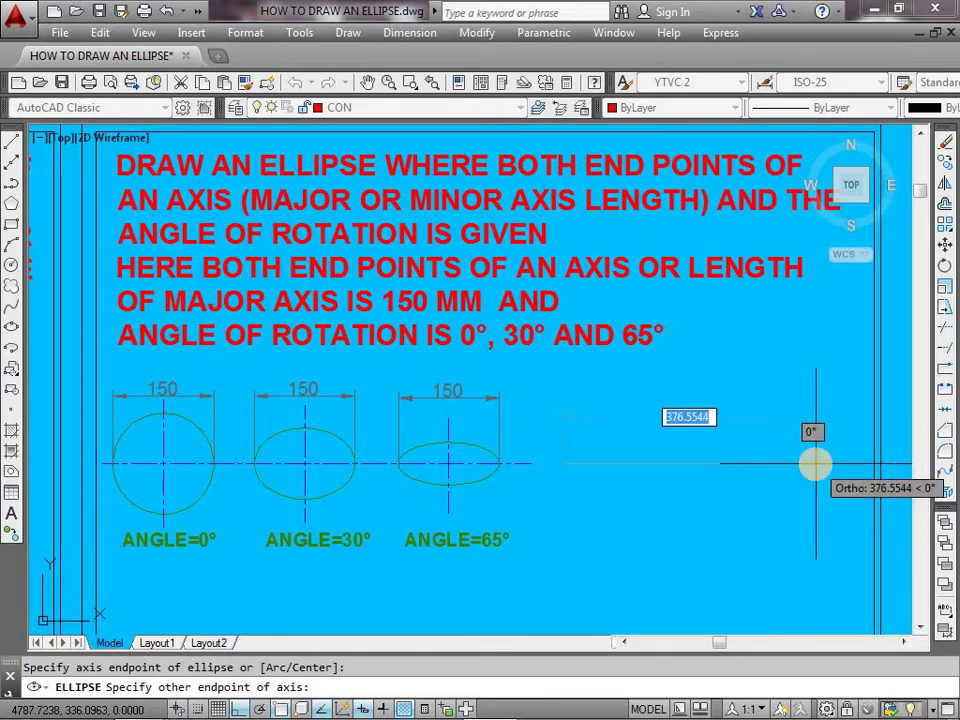
middle_click(815, 462)
type("150")
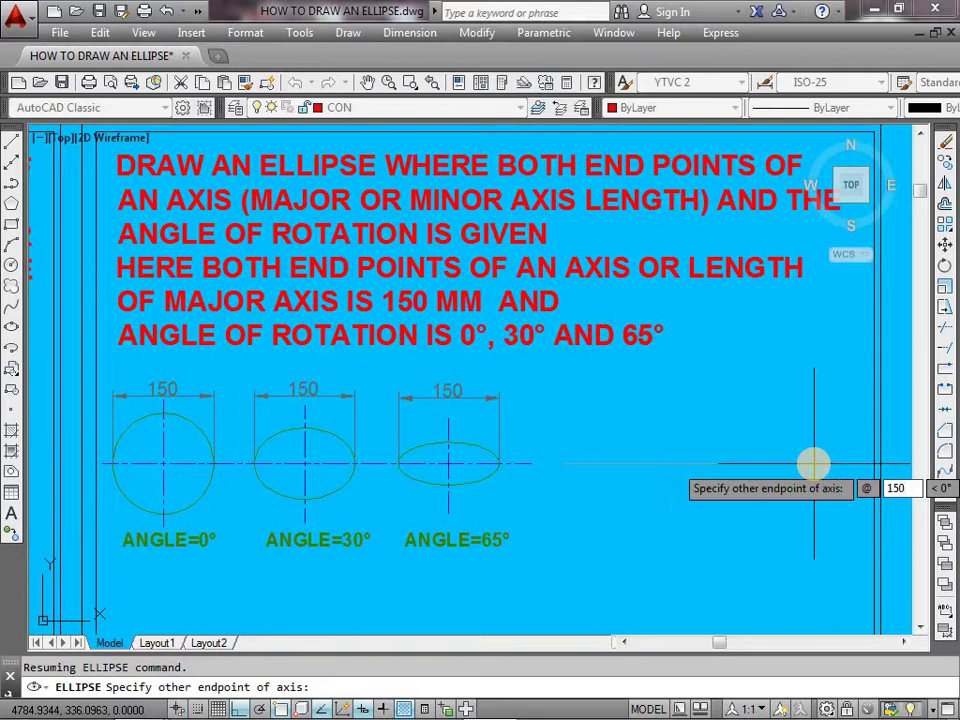
key("Tab")
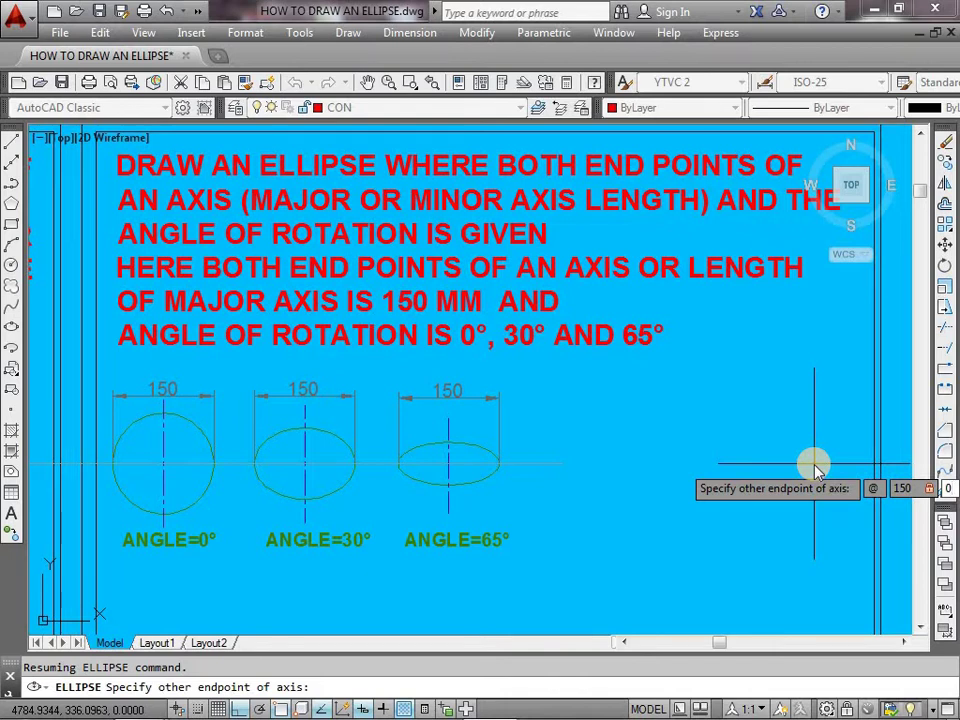
key("Return")
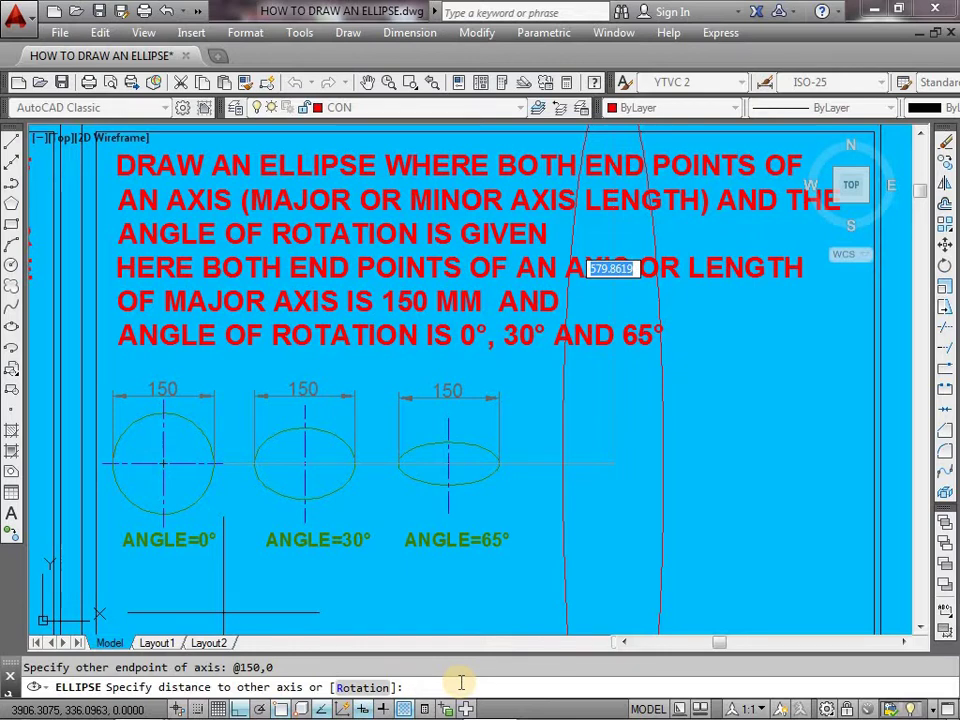
Finish the ellipse with a 0° rotation about its major axis, giving a 150-wide circle.
type("r")
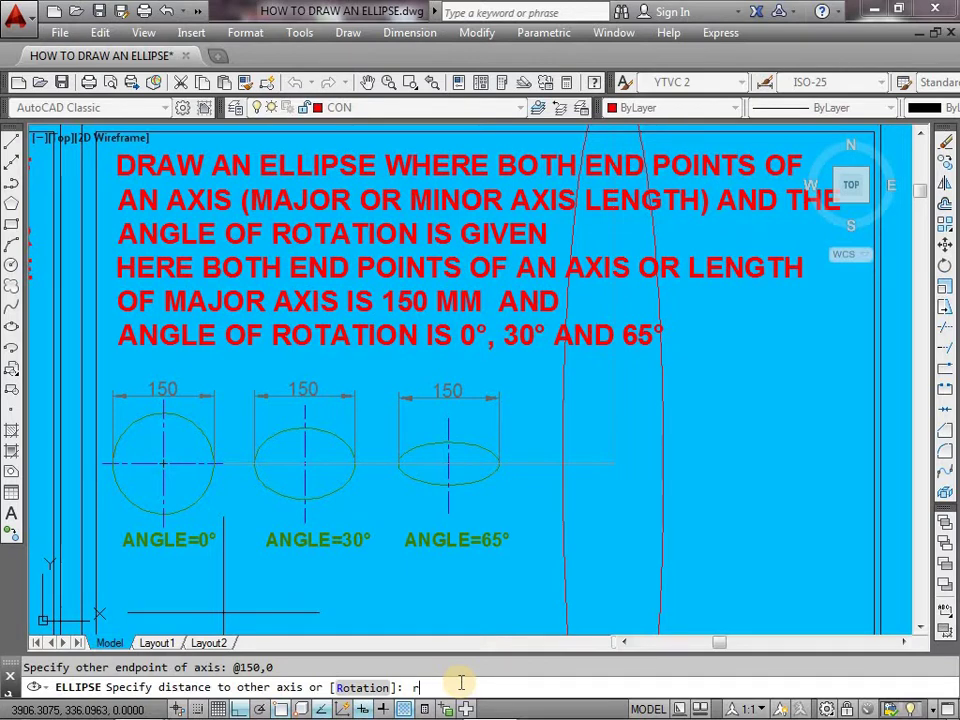
key("Return")
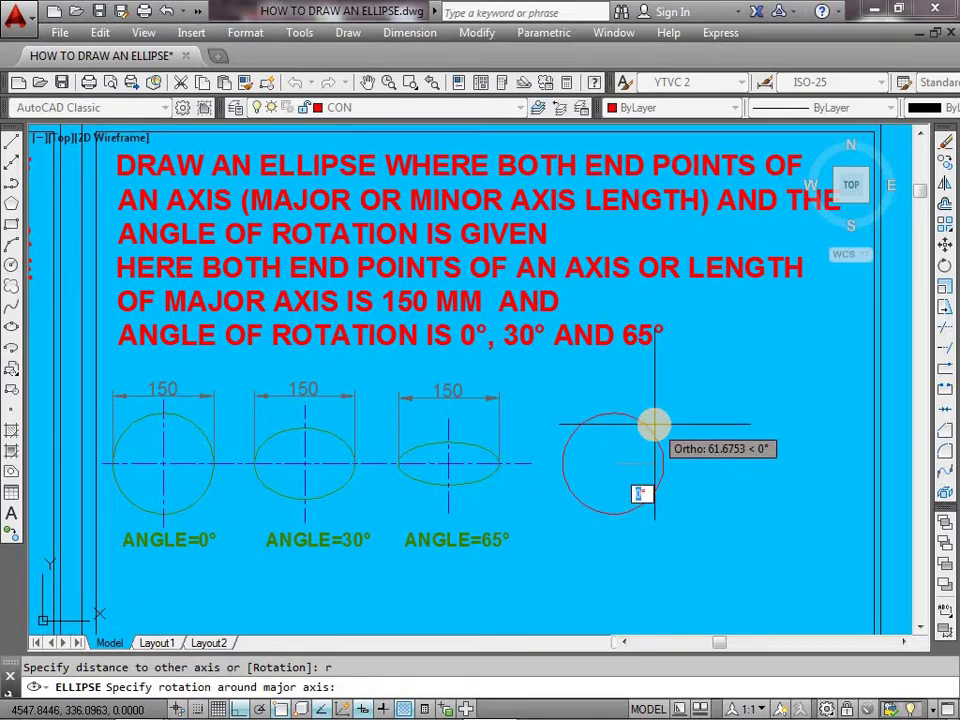
type("0")
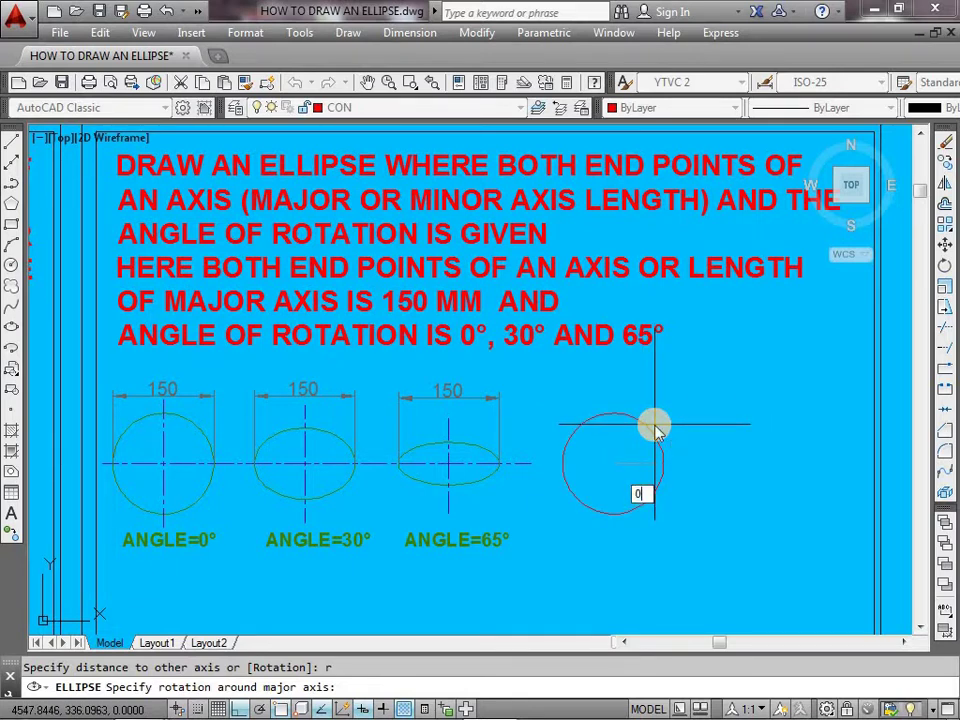
key("Return")
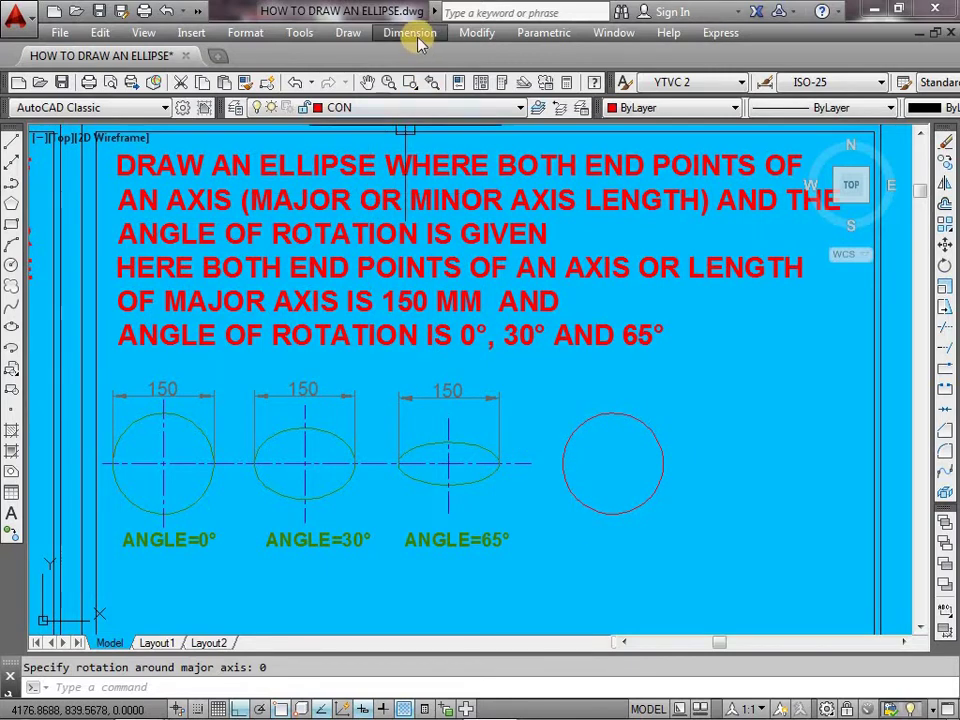
left_click(418, 35)
left_click(422, 81)
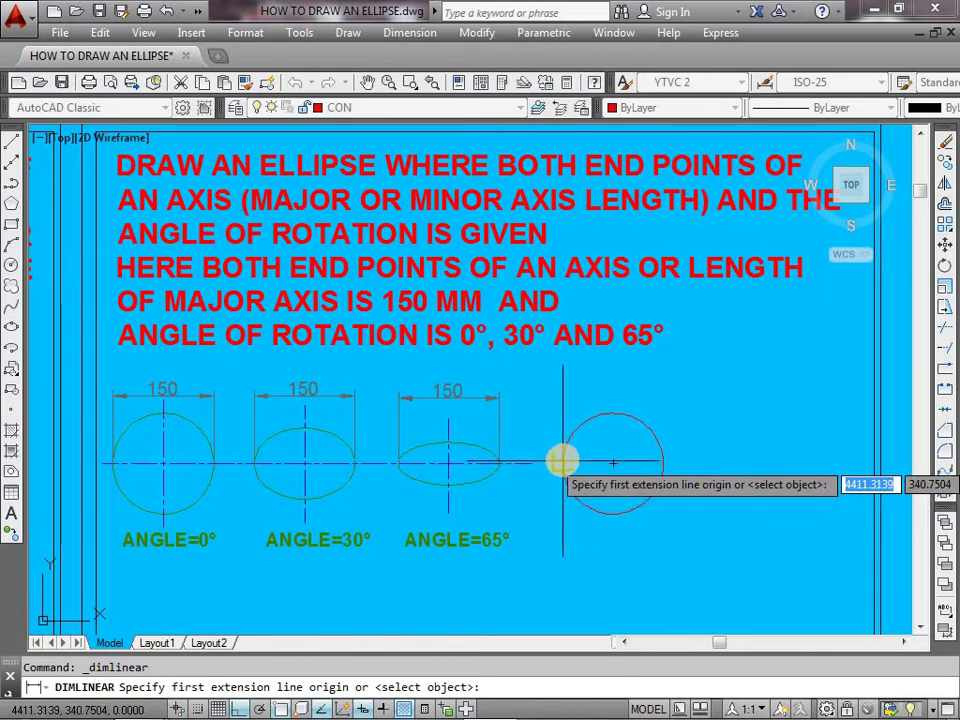
left_click(561, 465)
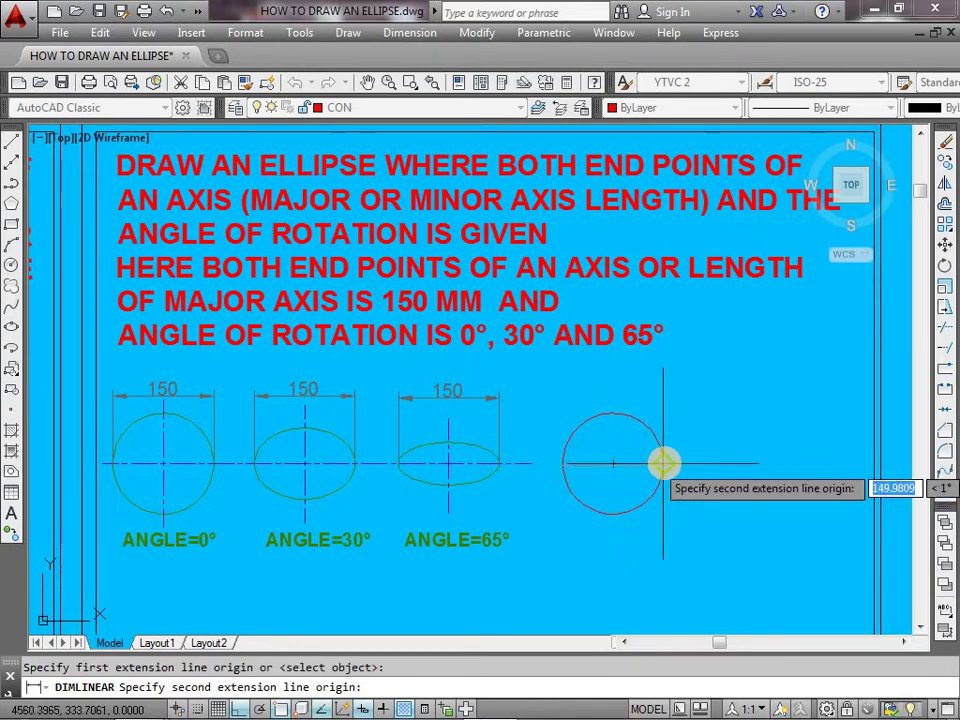
left_click(663, 463)
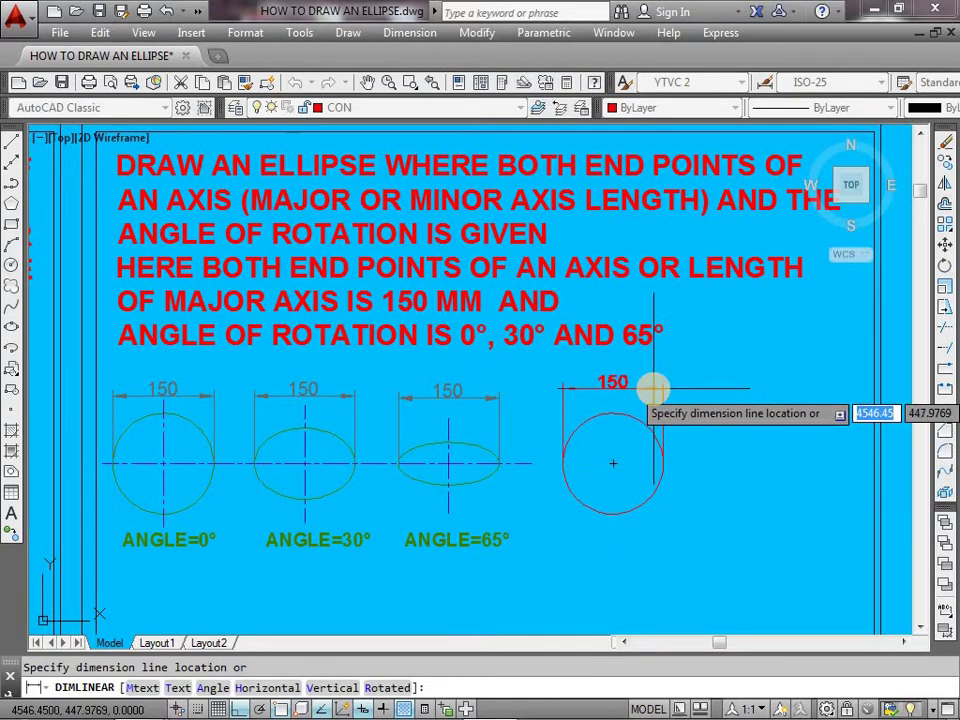
key("Escape")
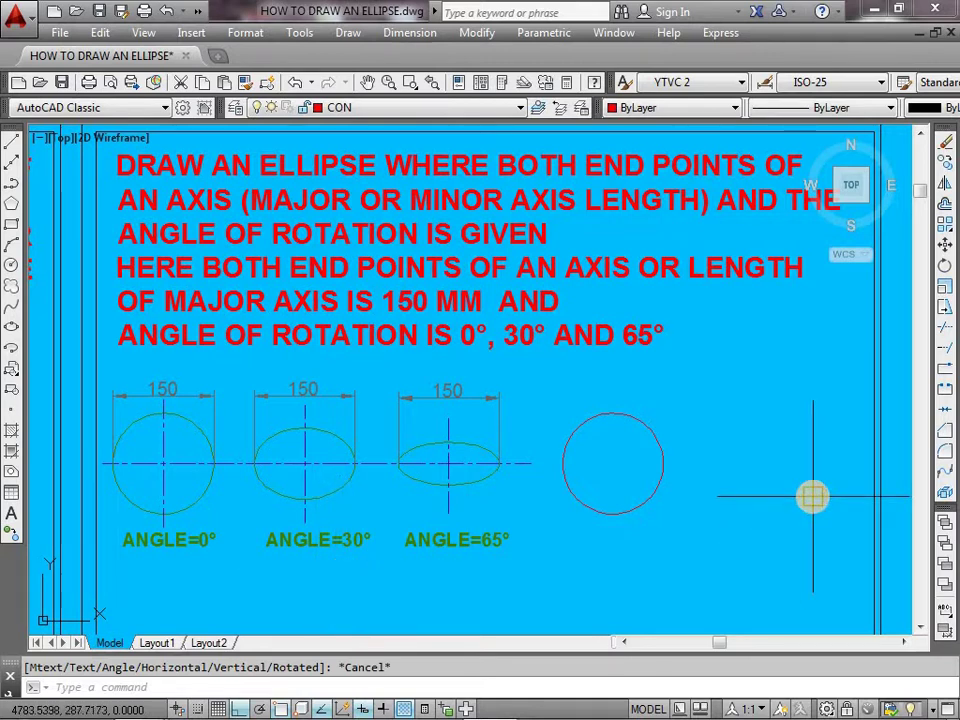
left_click(106, 688)
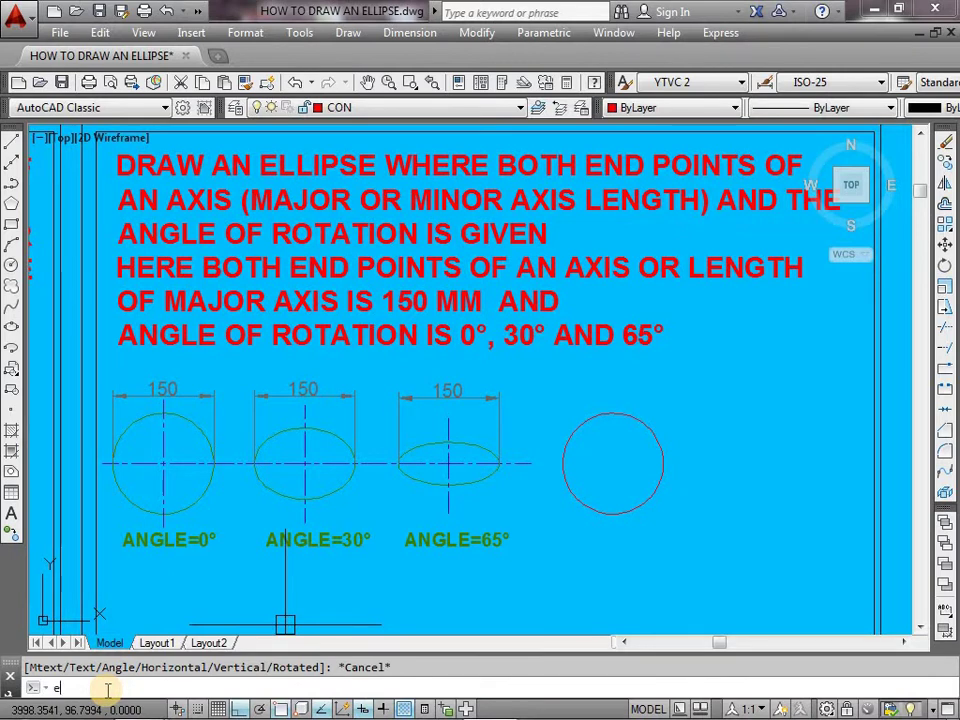
Begin an ellipse right of the red circle with a 150 mm horizontal first axis at 0°.
key("Return")
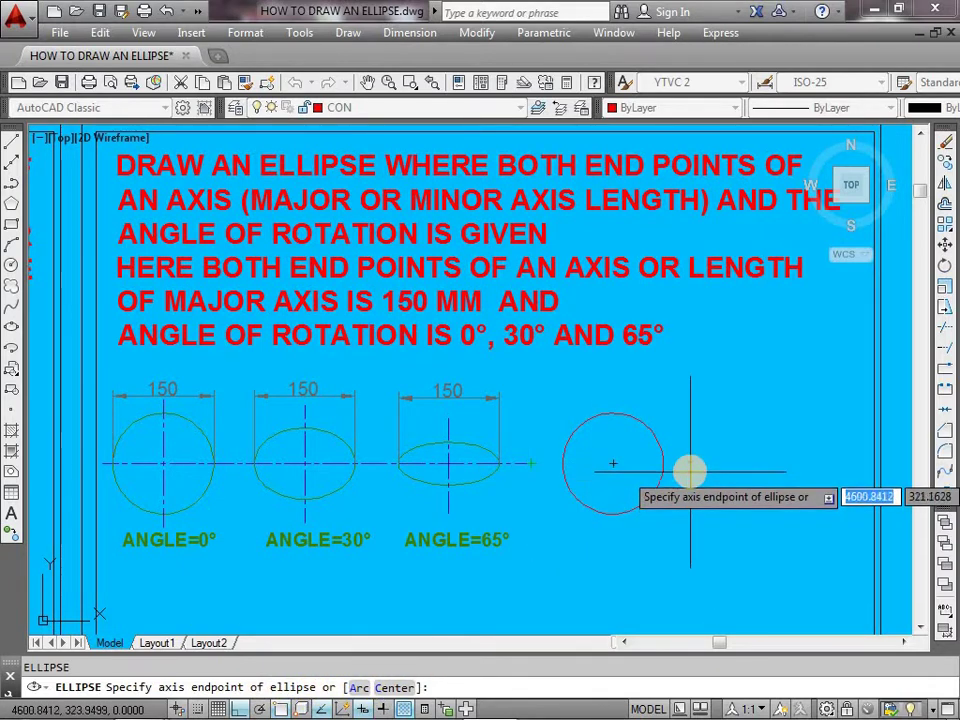
left_click(683, 467)
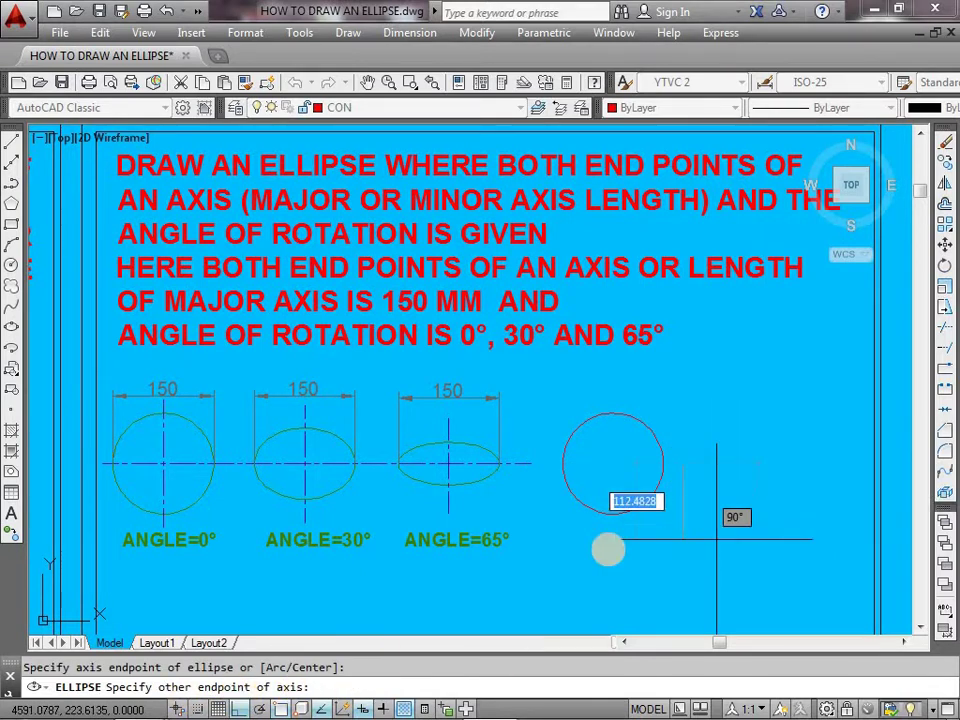
middle_click(828, 484)
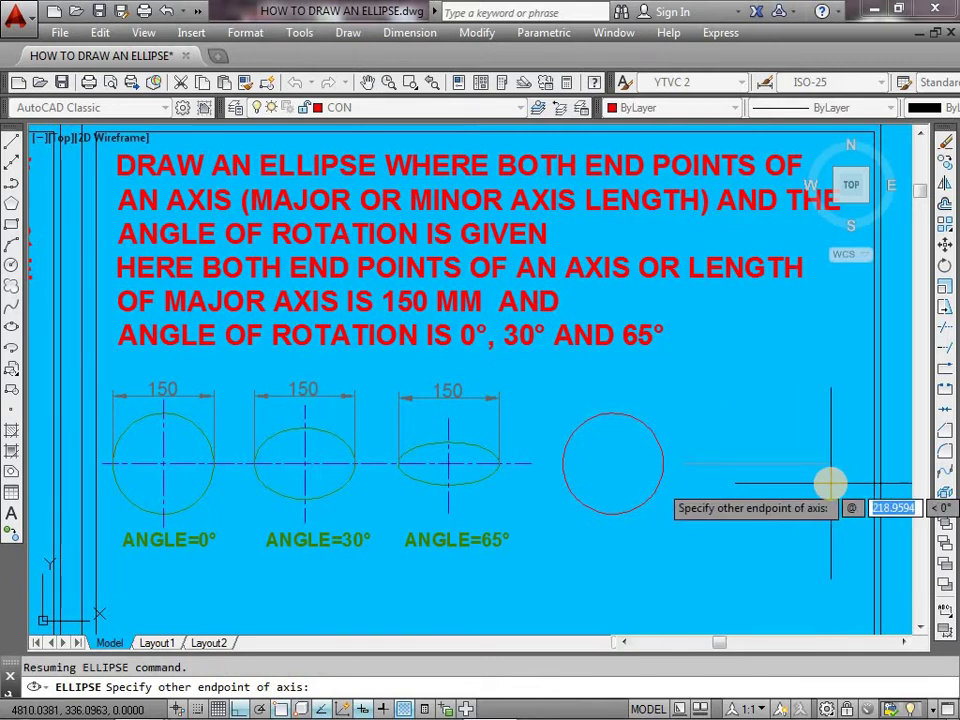
type("150")
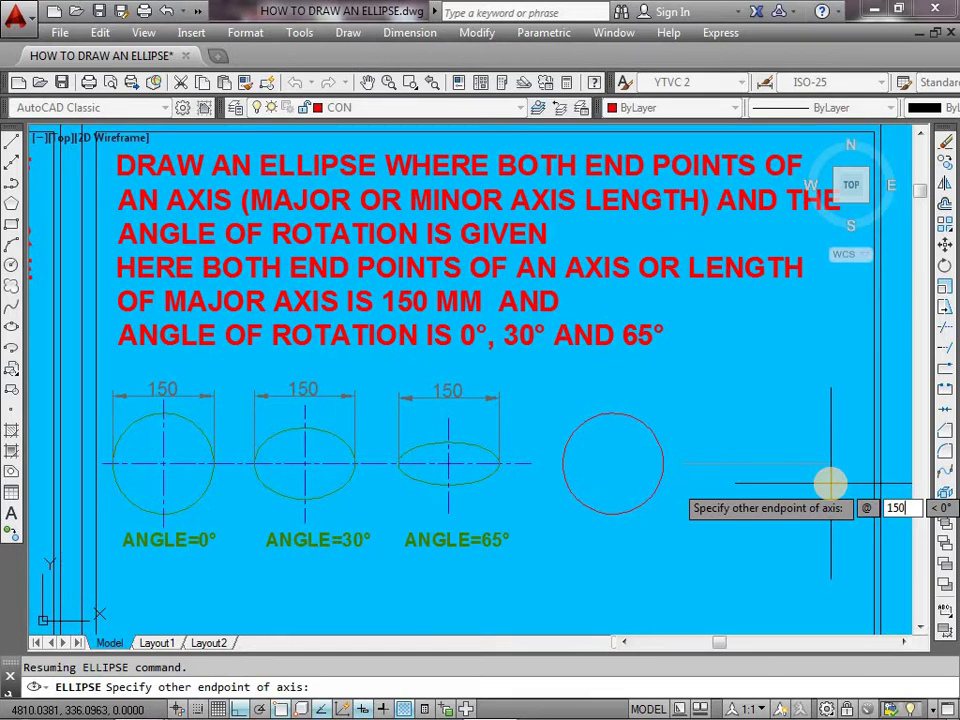
key("Tab")
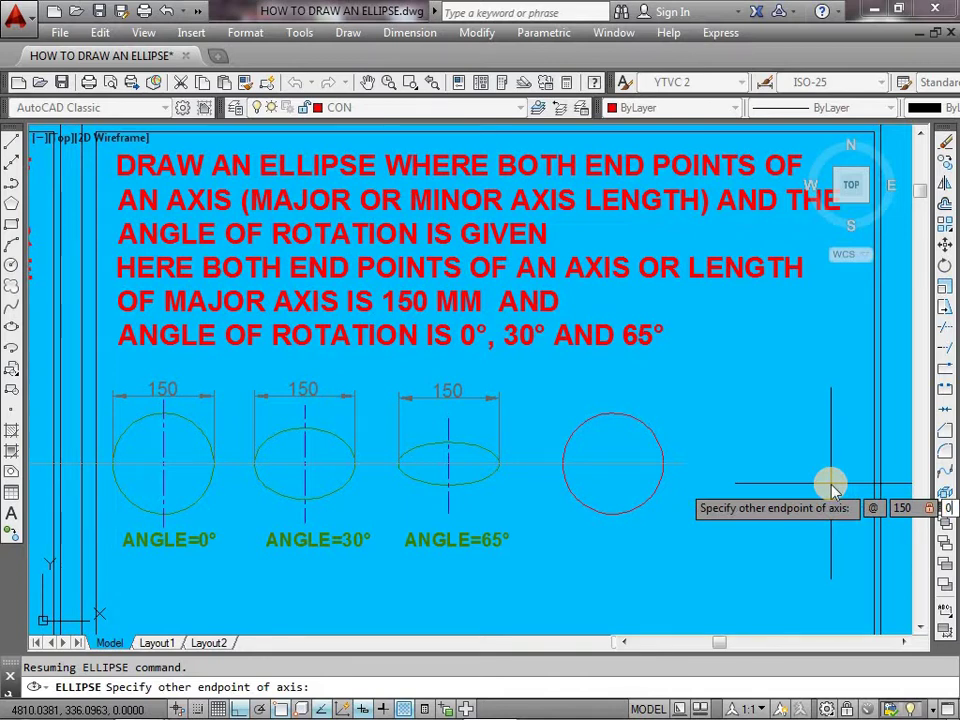
key("Return")
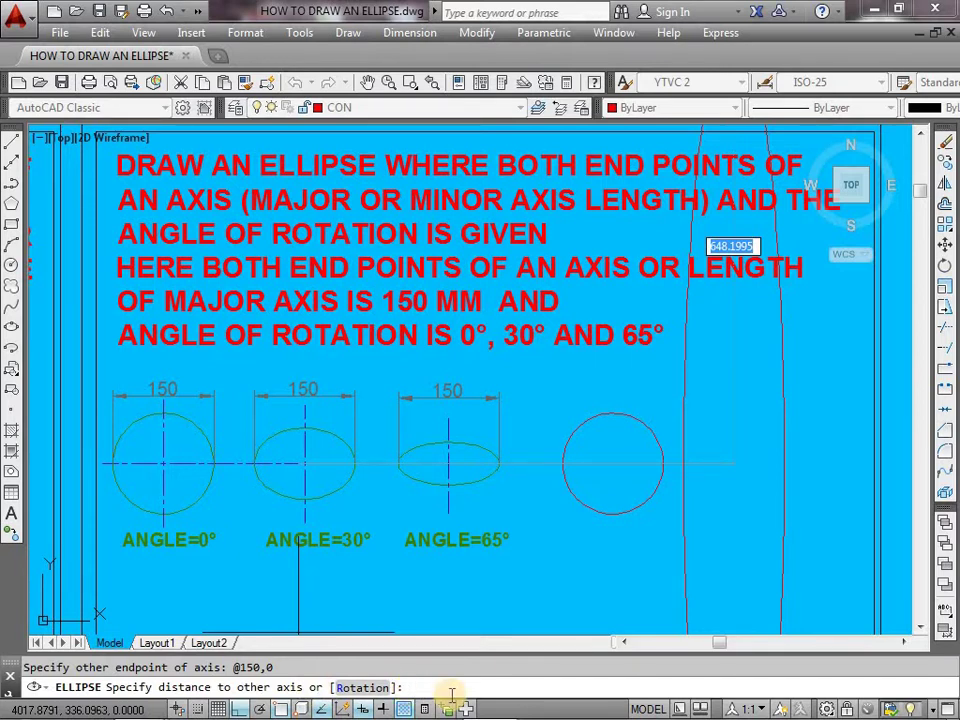
Complete the ellipse using the Rotation option with a 30° angle.
type(" r")
key("Return")
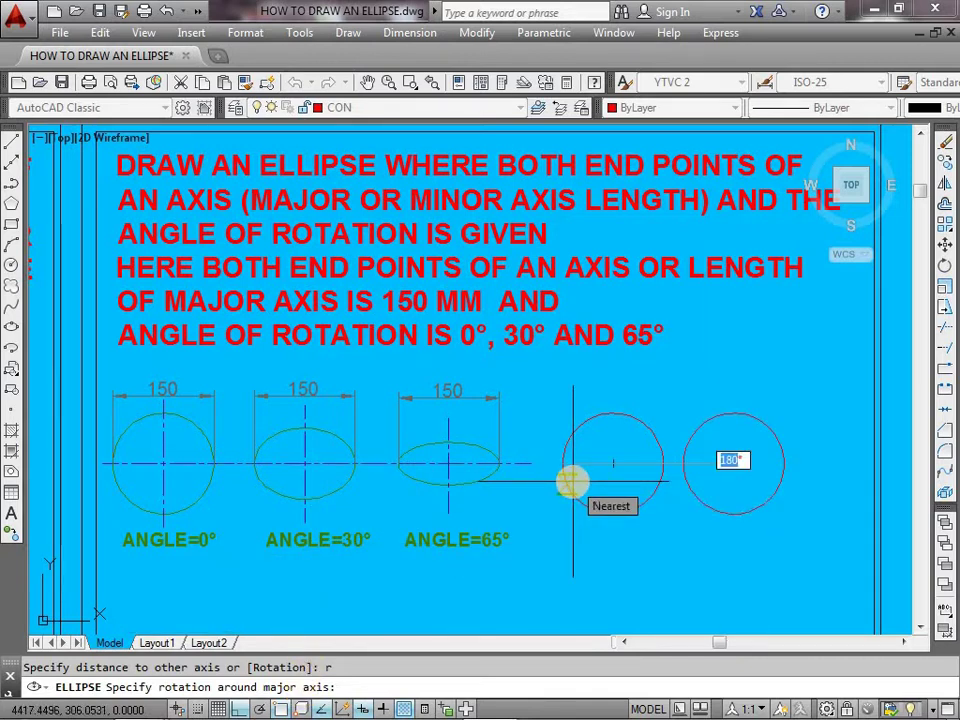
type("30")
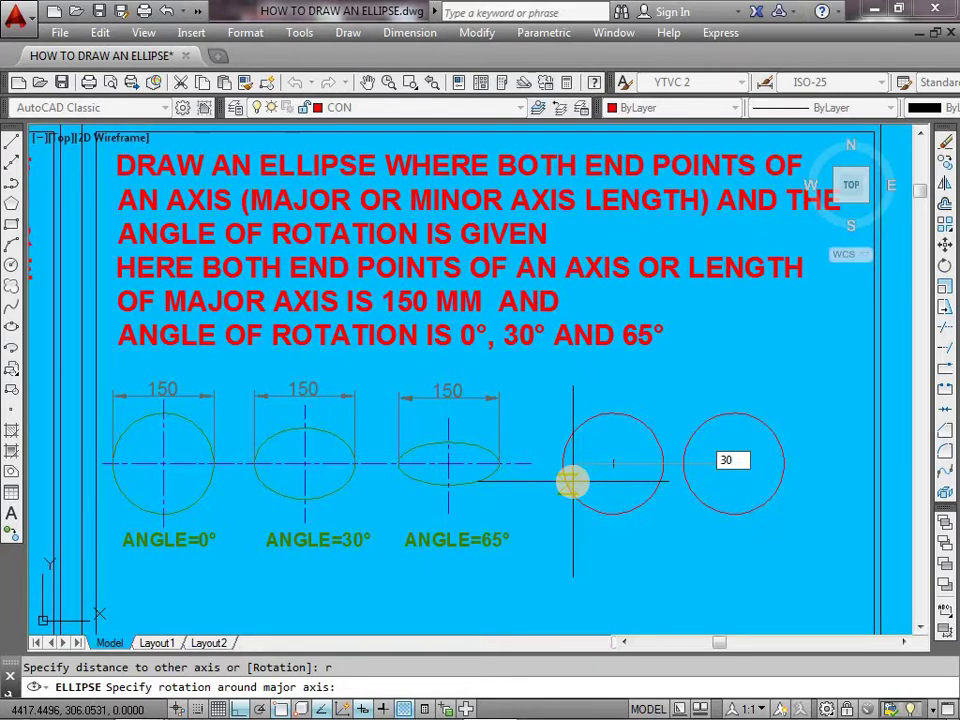
key("Return")
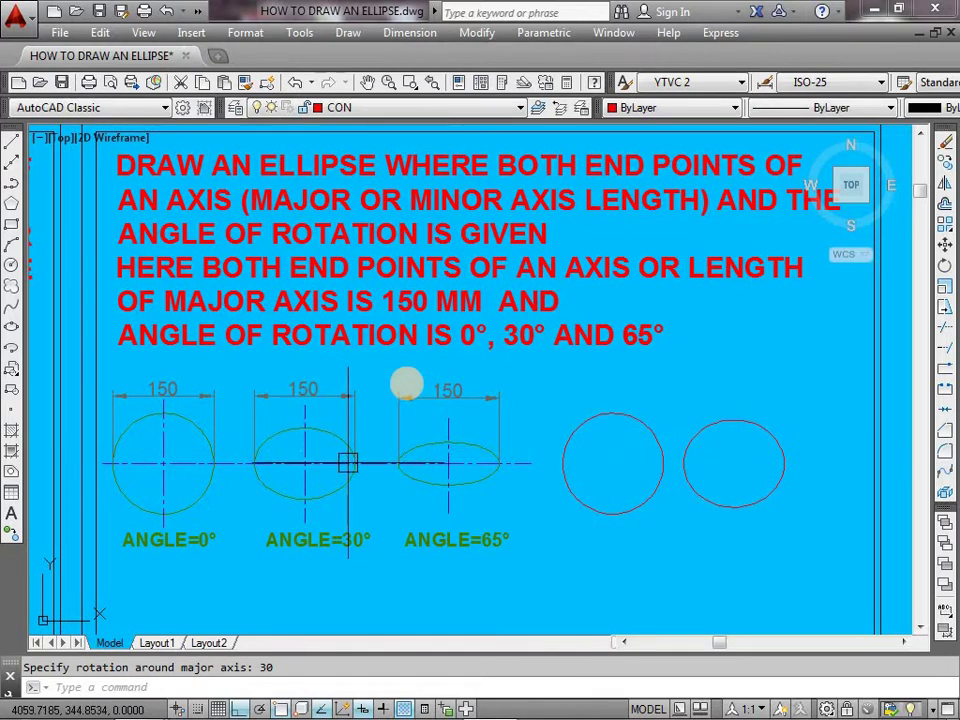
Draw a third ellipse beside the second with a 150 horizontal major axis and 65° rotation.
scroll(789, 469, "up", 2)
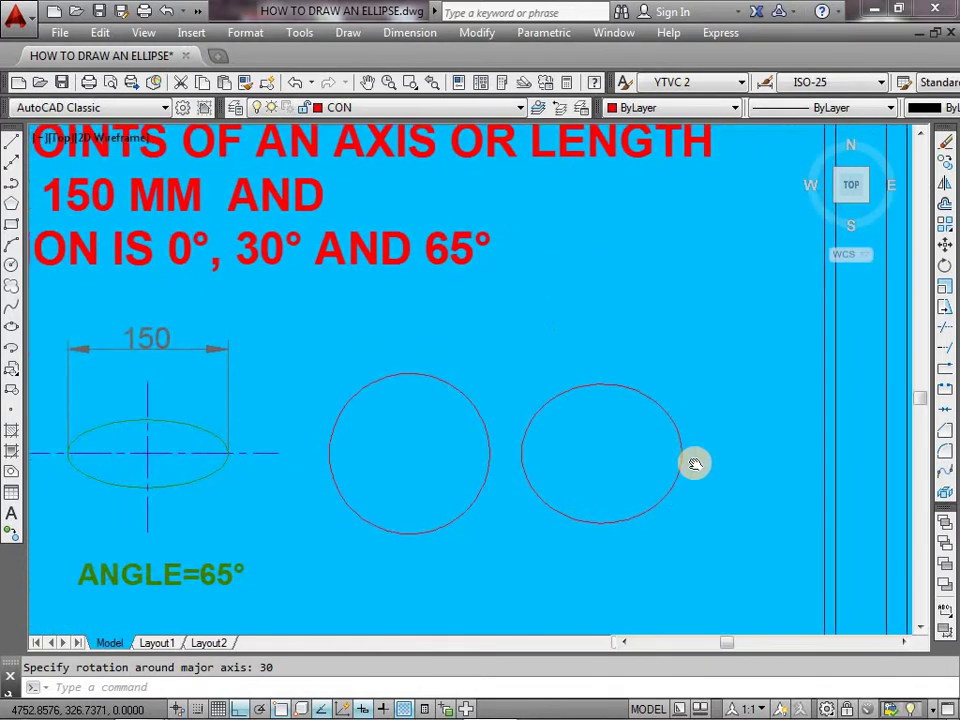
scroll(692, 461, "down", 2)
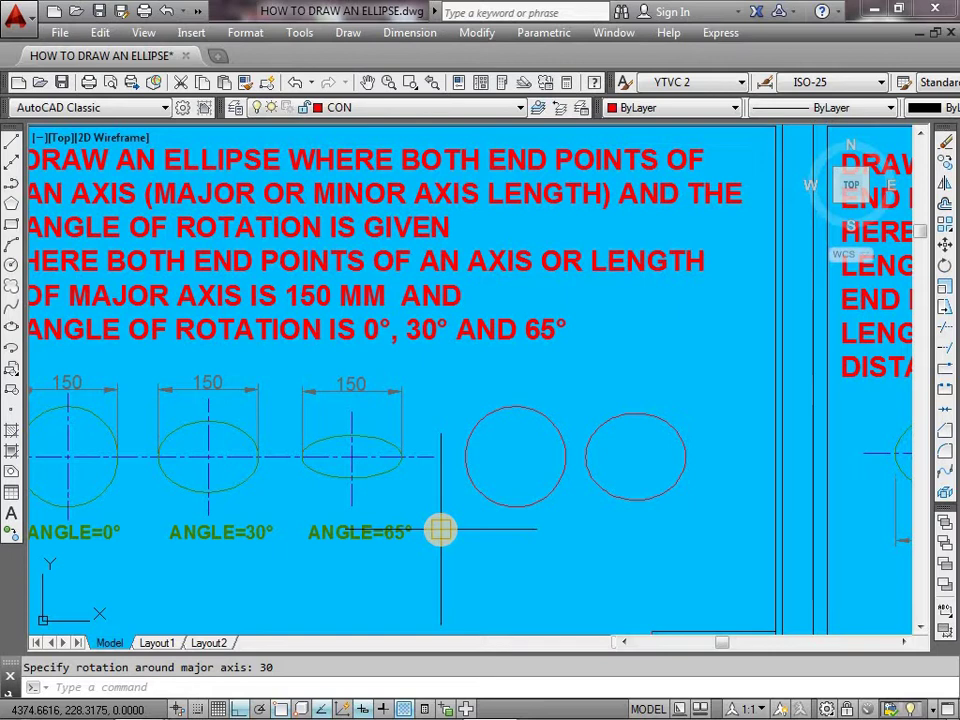
type("el")
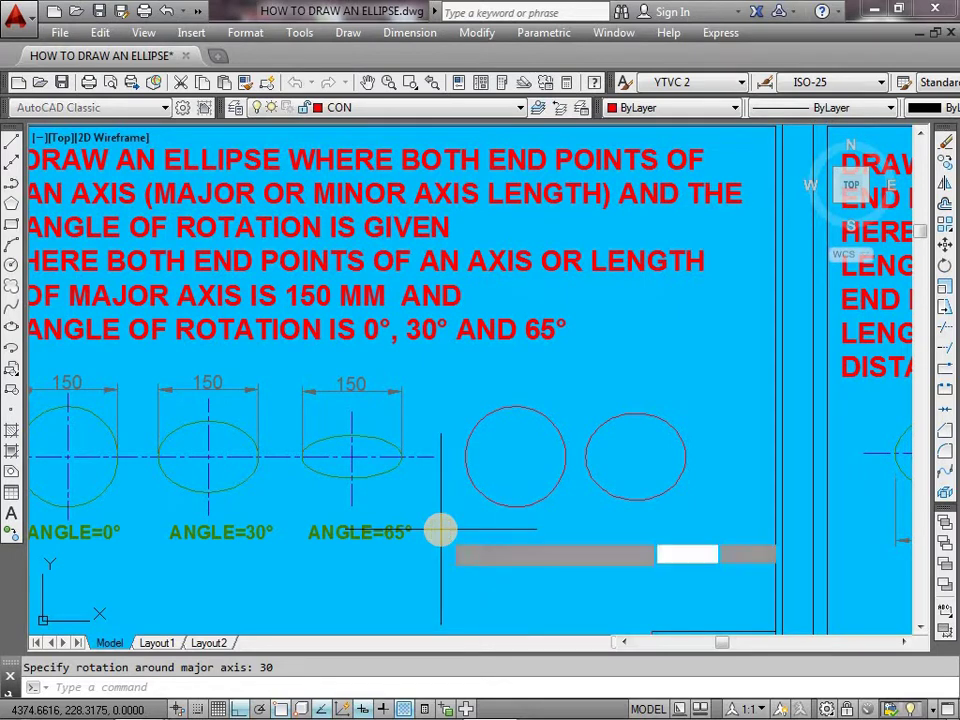
key("Return")
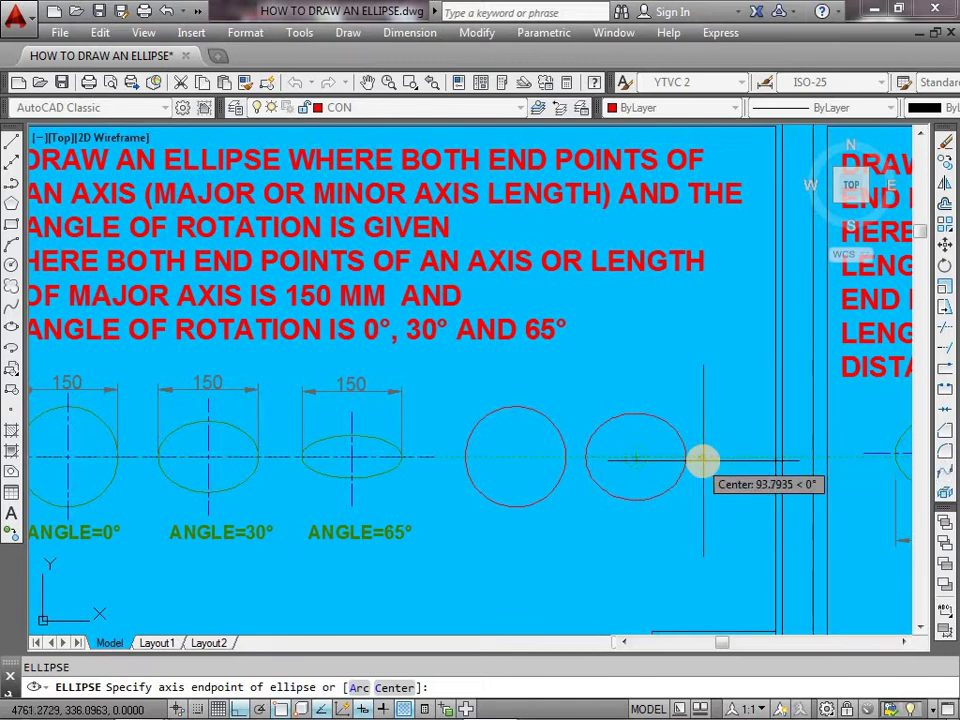
left_click(700, 459)
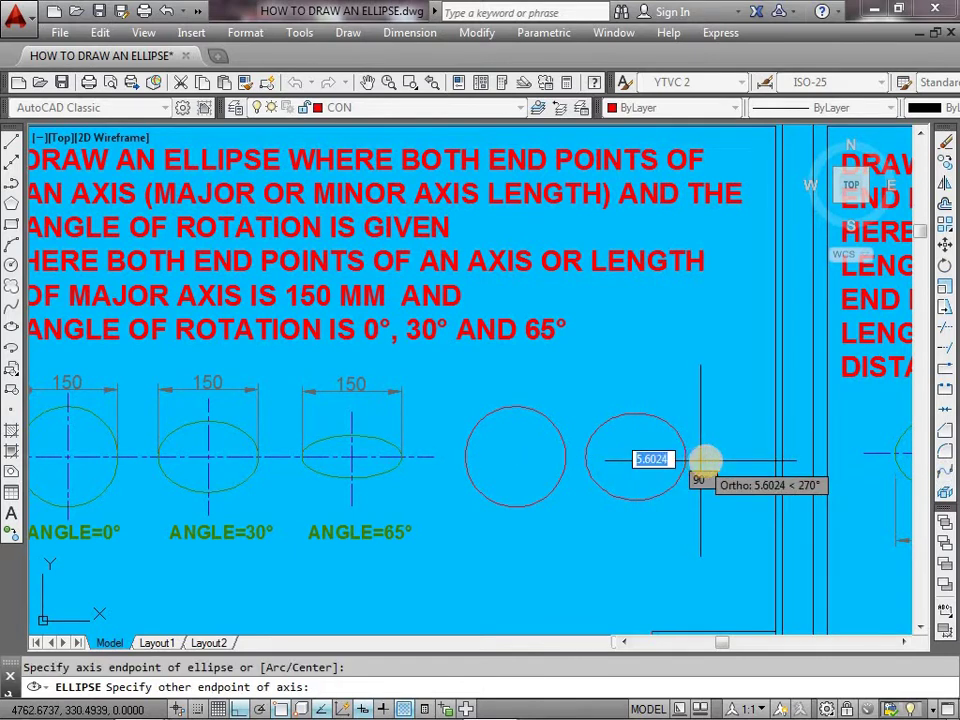
middle_click(757, 458)
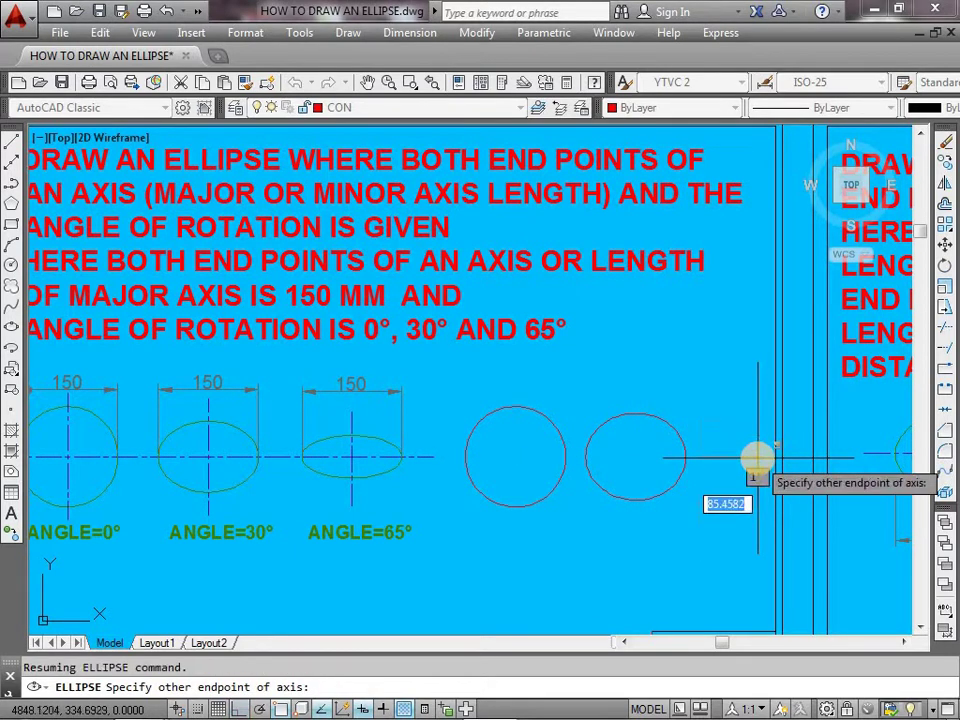
type("150")
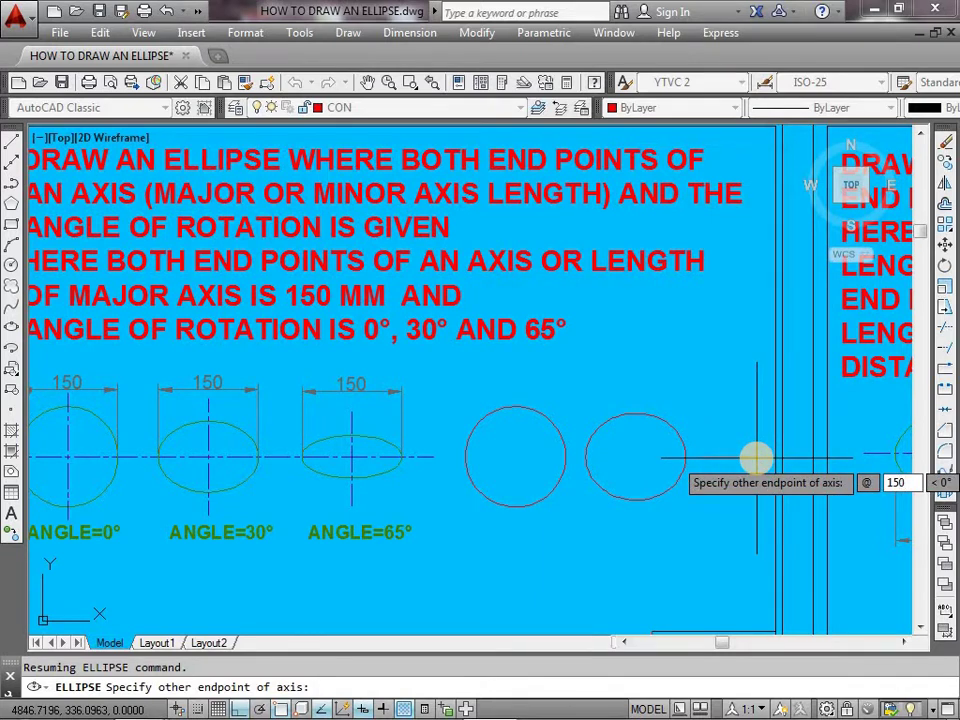
key("Tab")
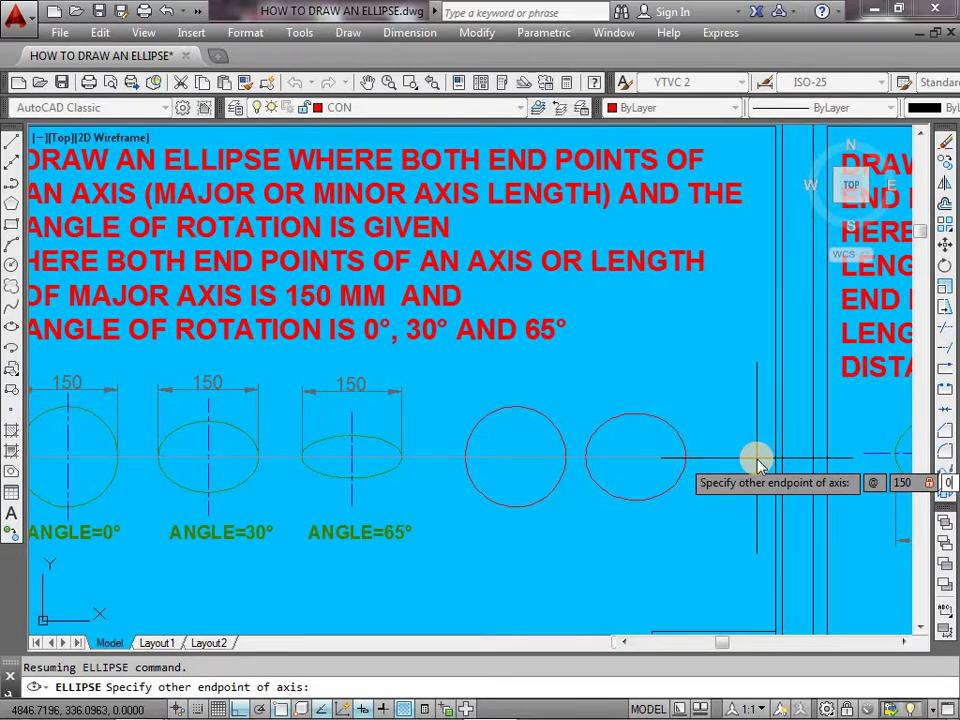
key("Return")
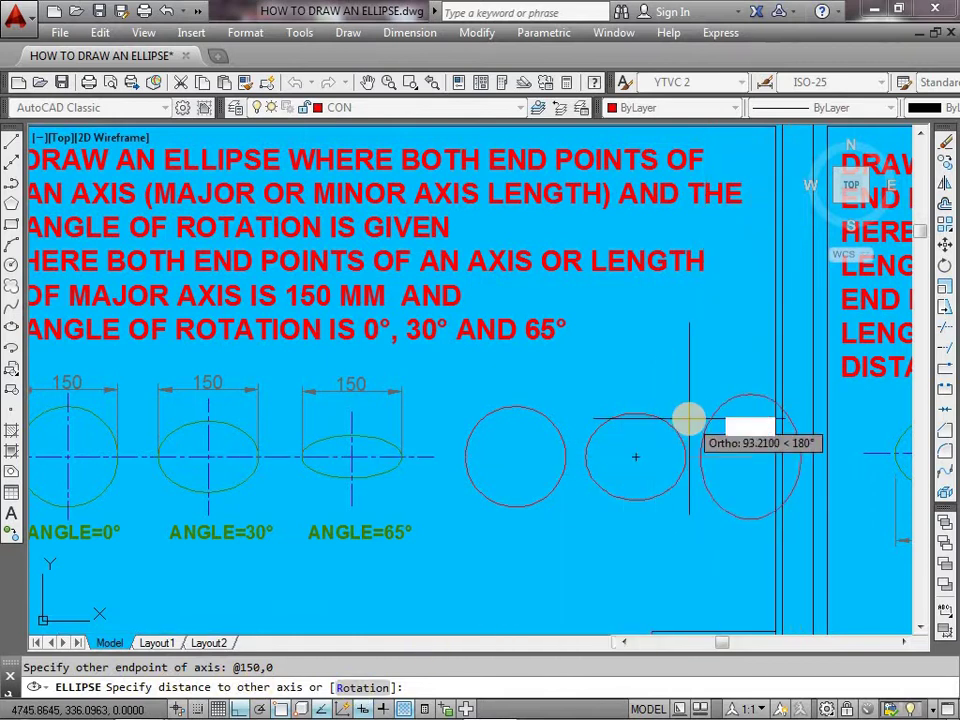
type("r")
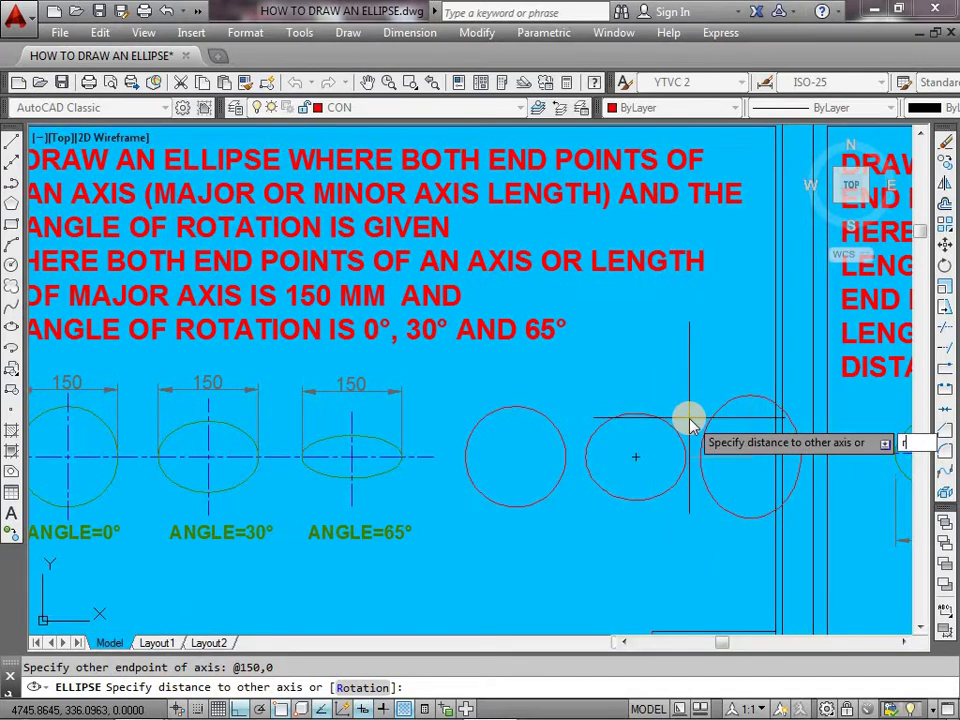
key("Return")
type("65")
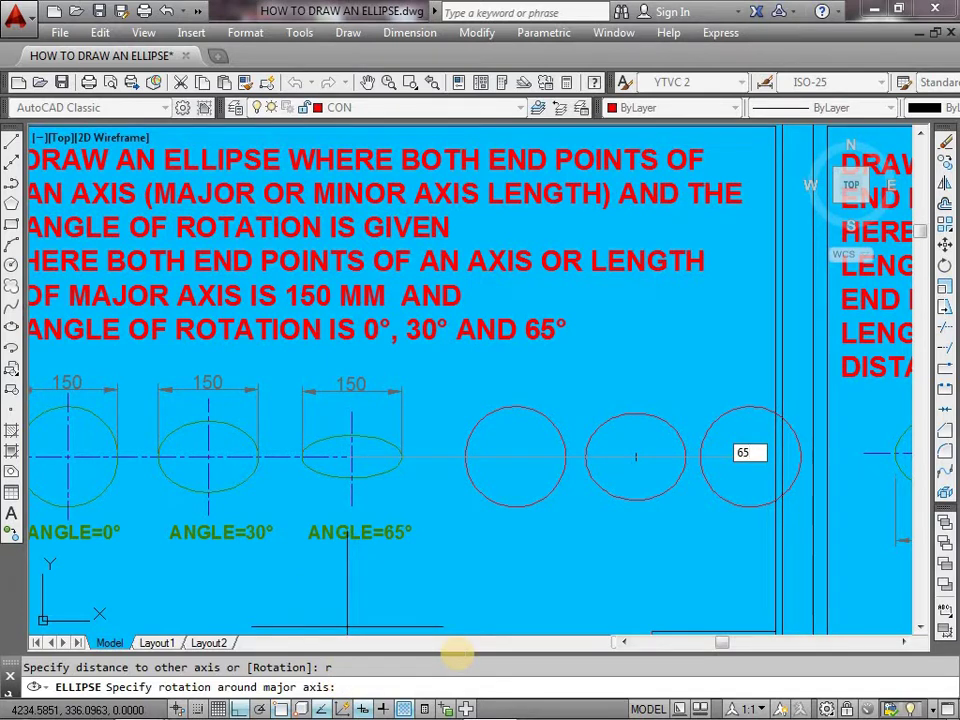
key("Return")
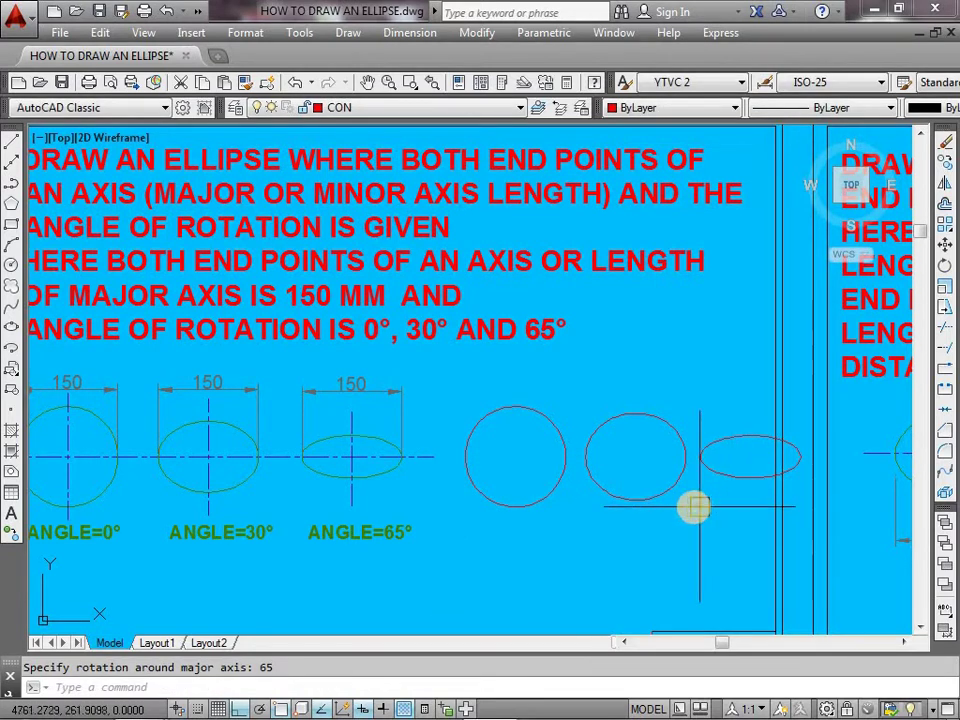
type("m")
Move the first two red ellipses slightly left using a window selection.
key("Return")
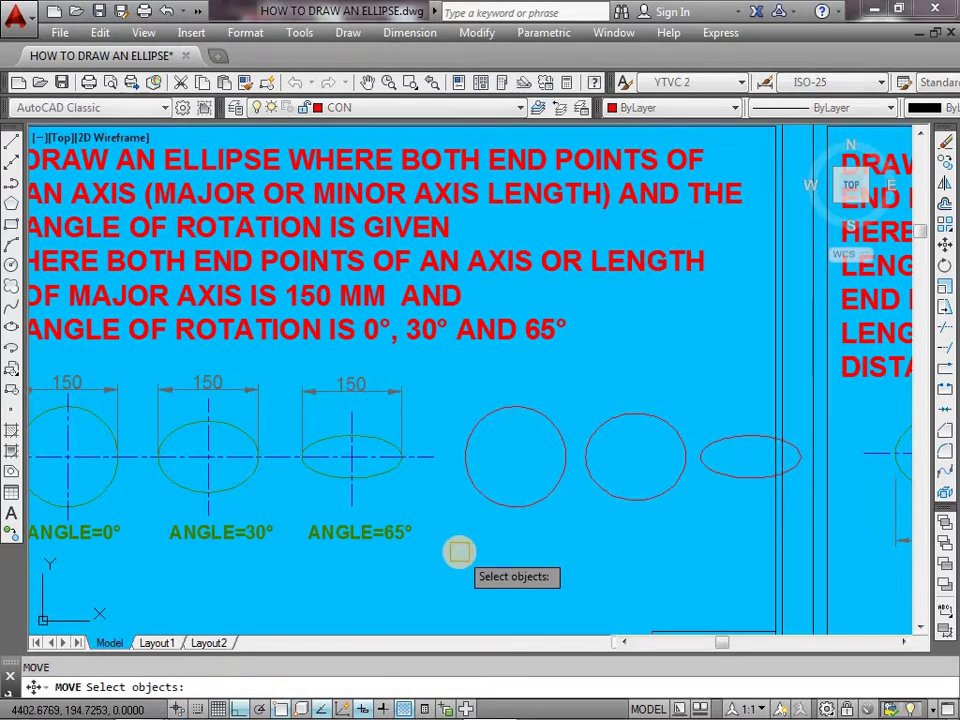
left_click(448, 553)
left_click(692, 390)
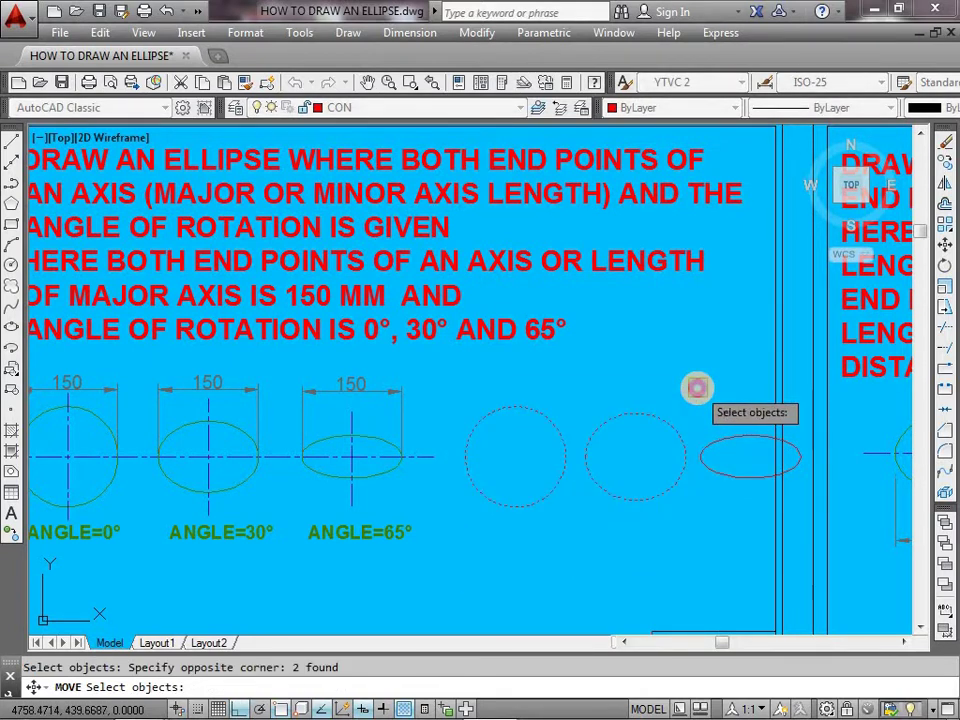
key("Return")
left_click(660, 368)
left_click(628, 367)
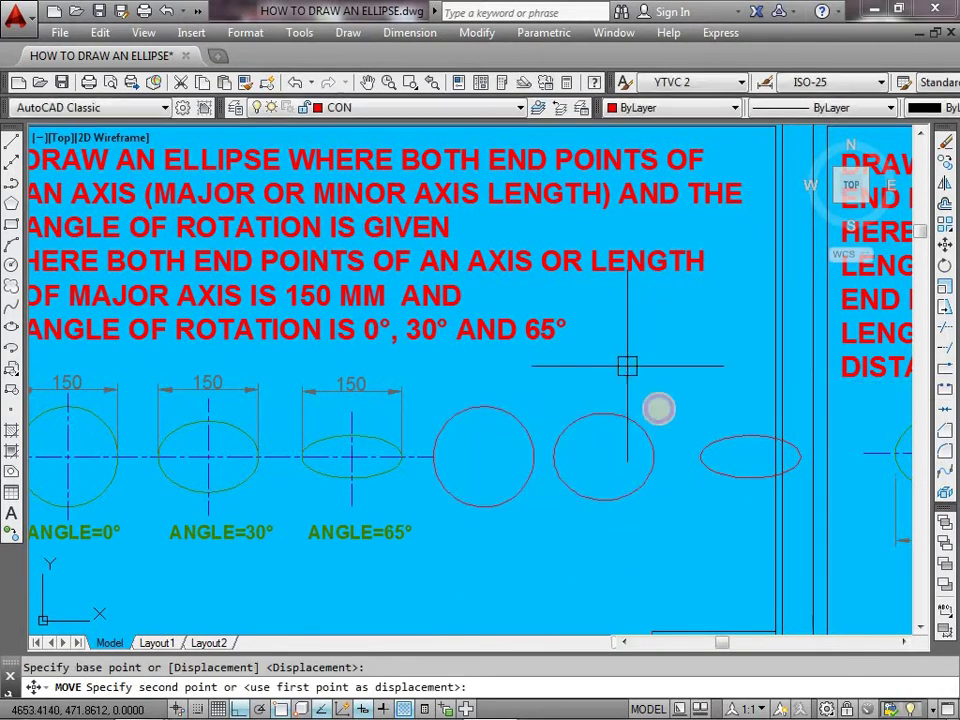
Move the flat 65° ellipse left to sit closer to the others.
key("Return")
left_click(686, 501)
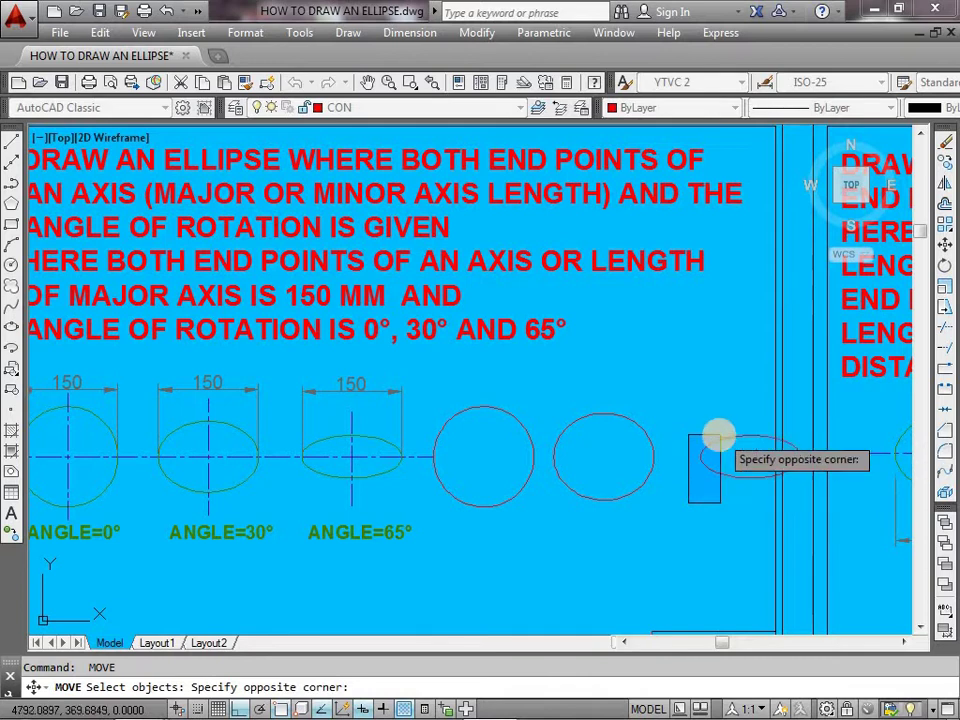
left_click(722, 428)
left_click(725, 432)
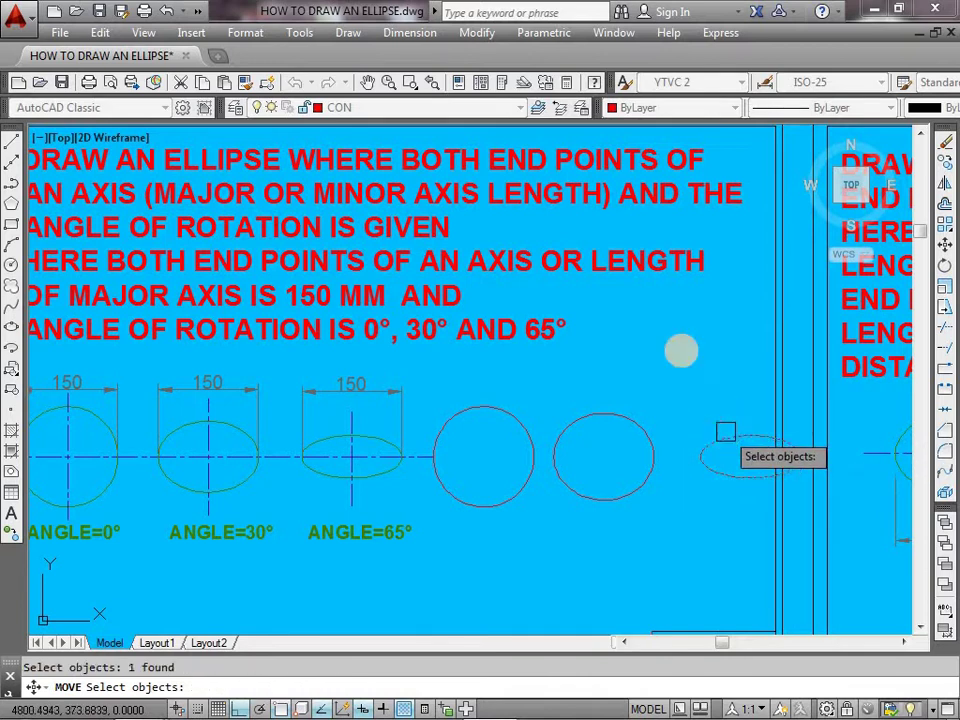
key("Return")
left_click(677, 339)
left_click(642, 342)
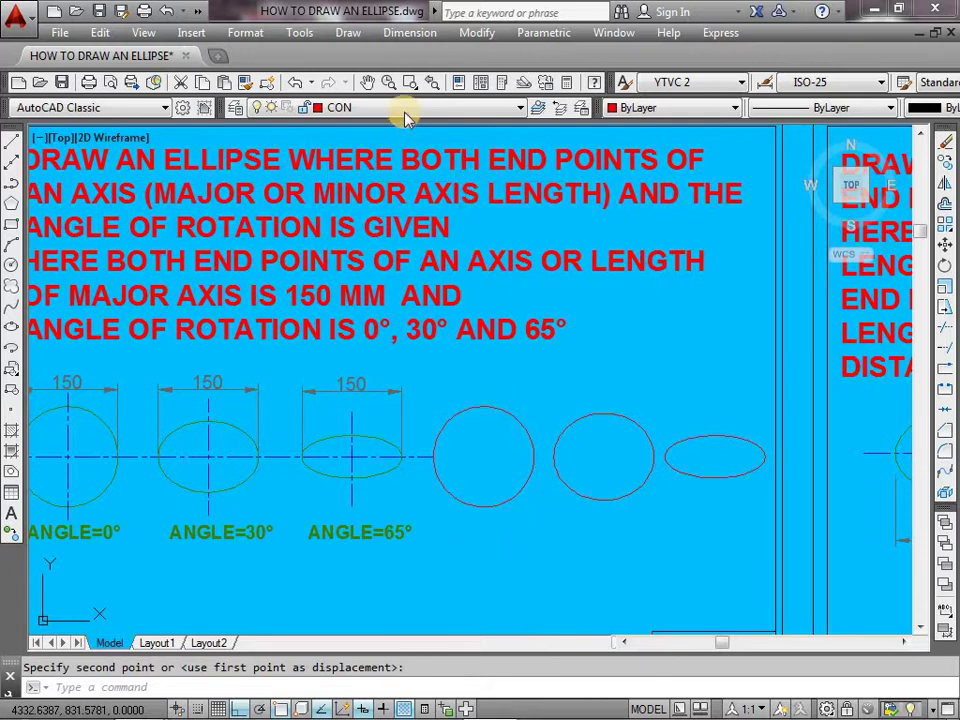
left_click(412, 33)
left_click(437, 86)
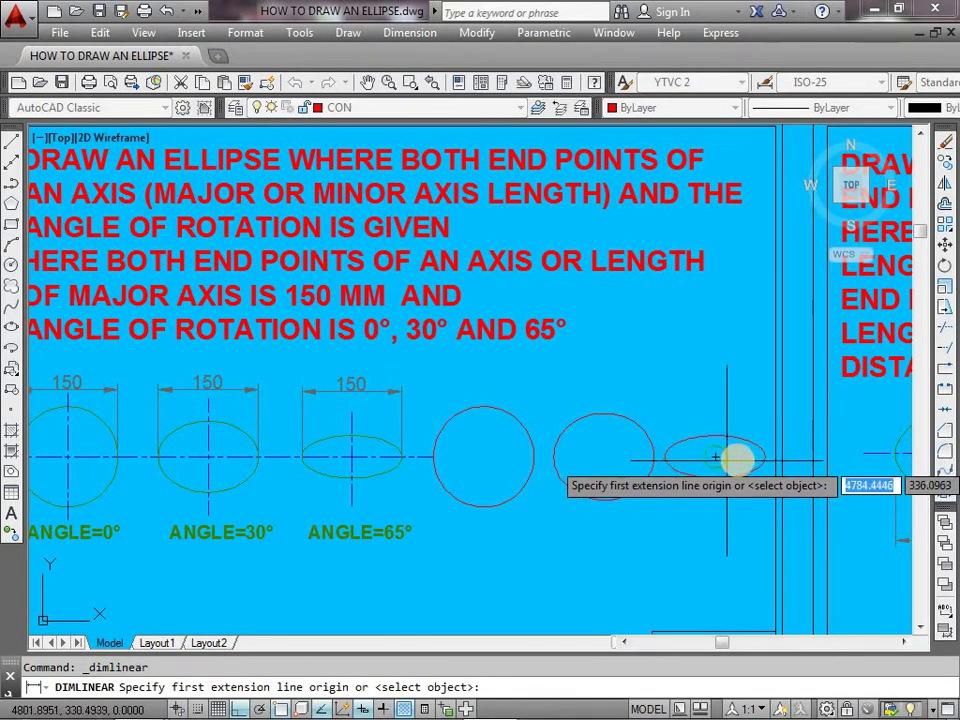
Add 150 linear dimensions above the flat, middle and circle-like red ellipses.
left_click(770, 460)
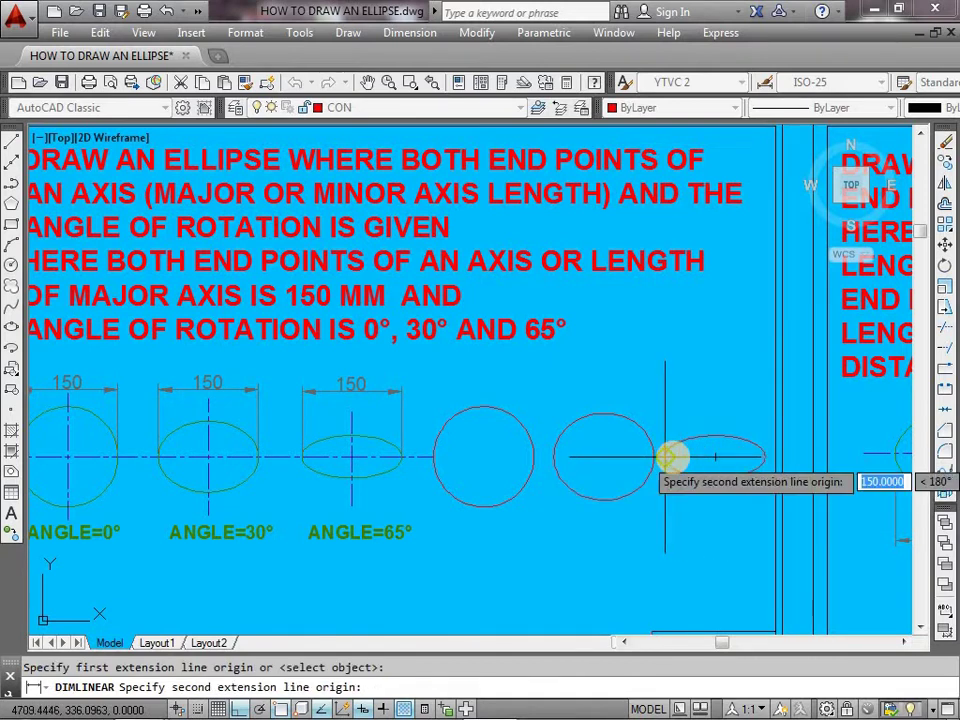
left_click(681, 433)
left_click(686, 401)
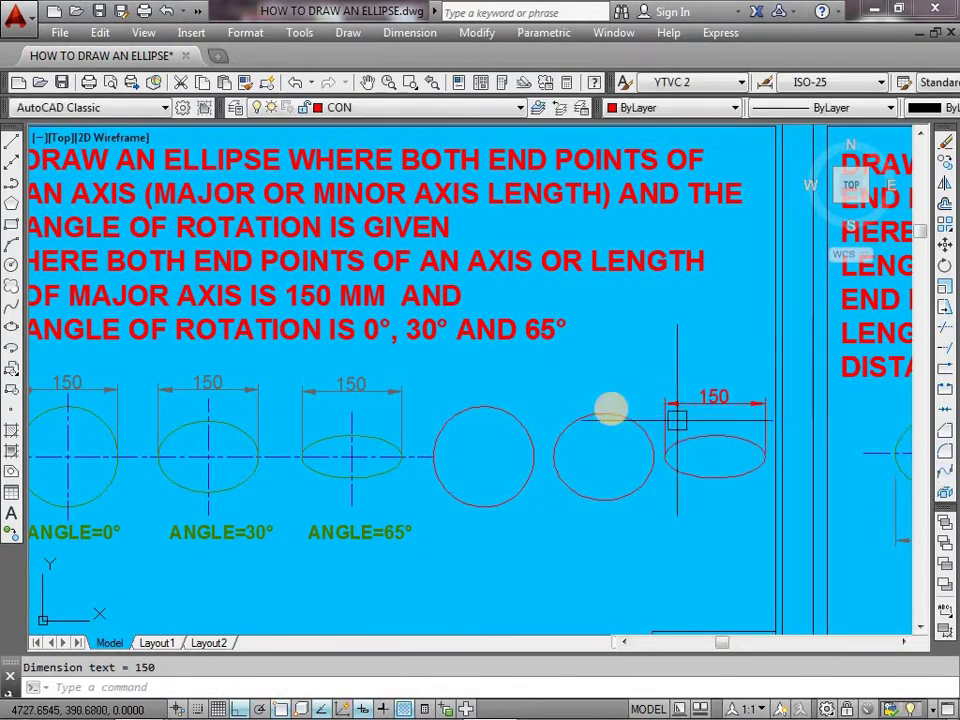
key("Return")
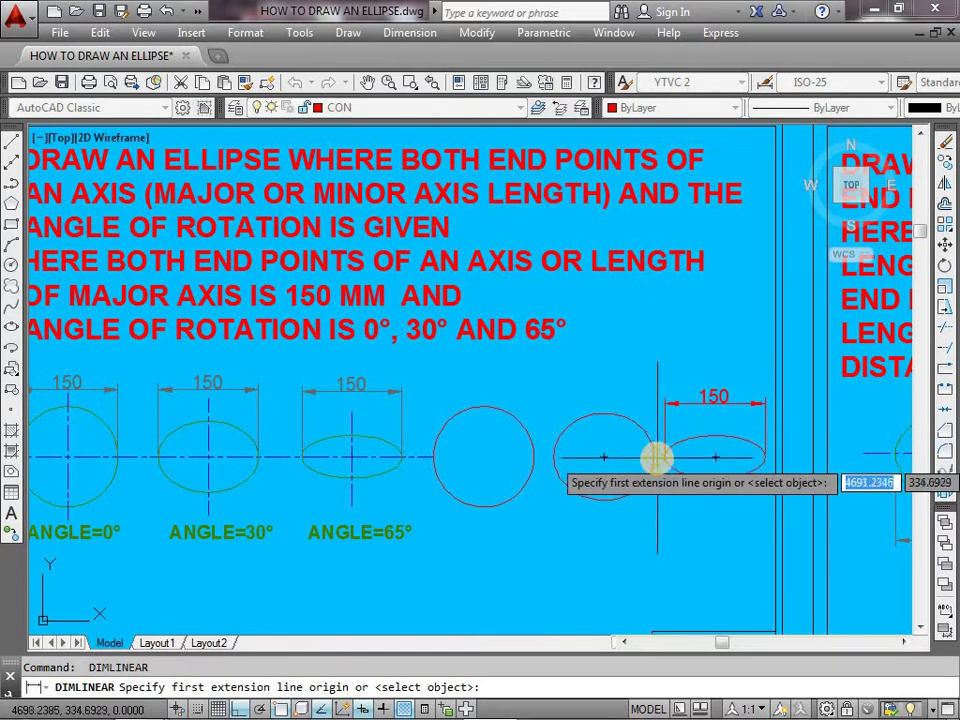
left_click(662, 458)
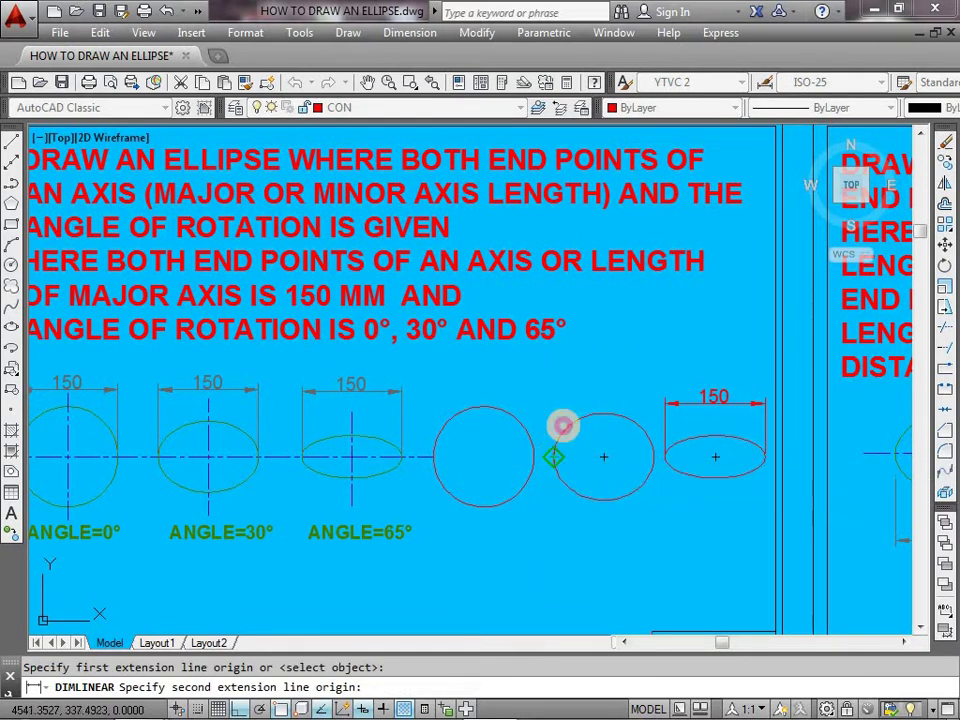
left_click(560, 430)
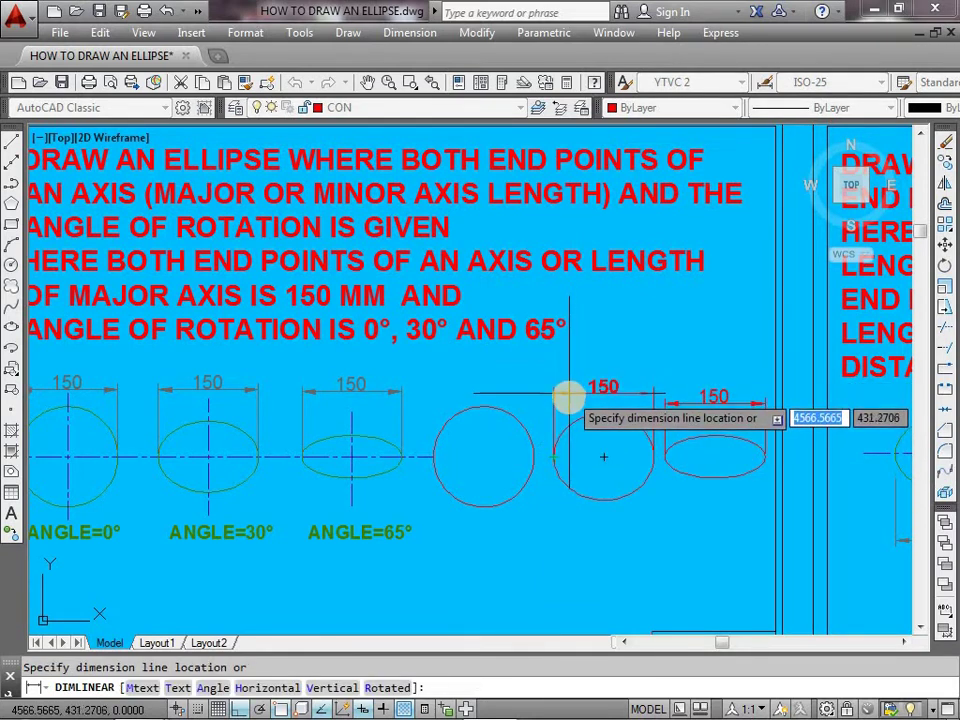
left_click(566, 402)
key("Return")
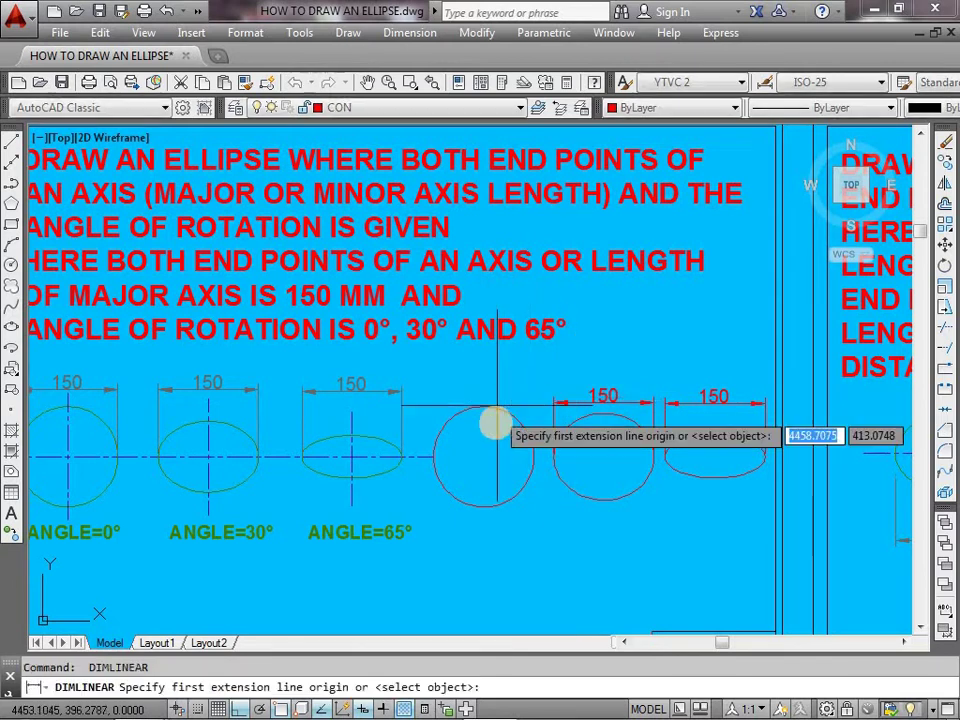
left_click(533, 455)
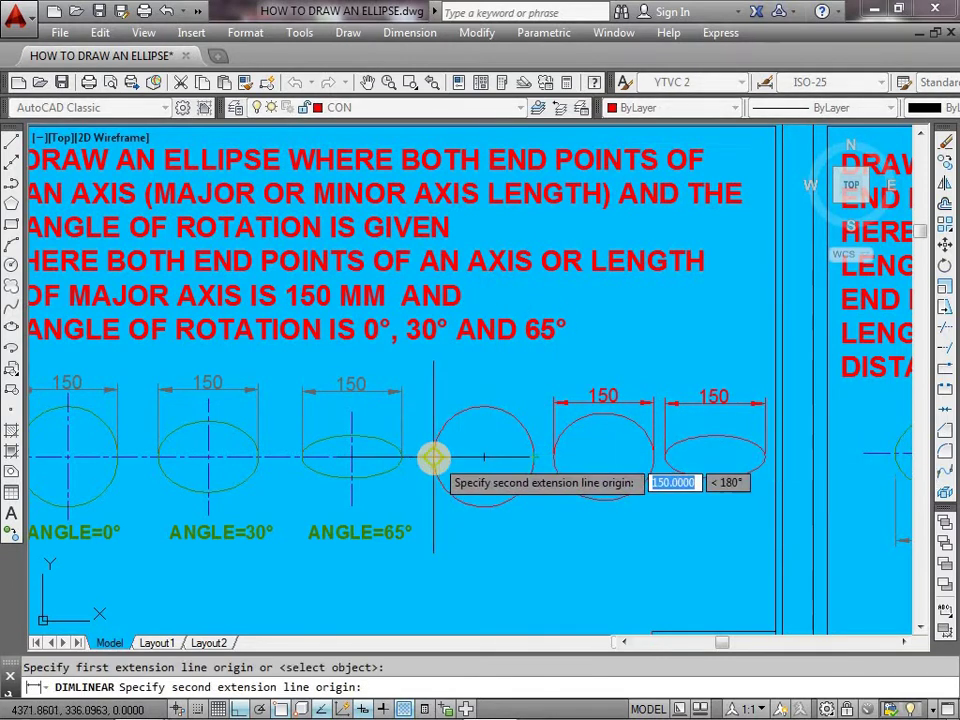
left_click(434, 455)
left_click(466, 397)
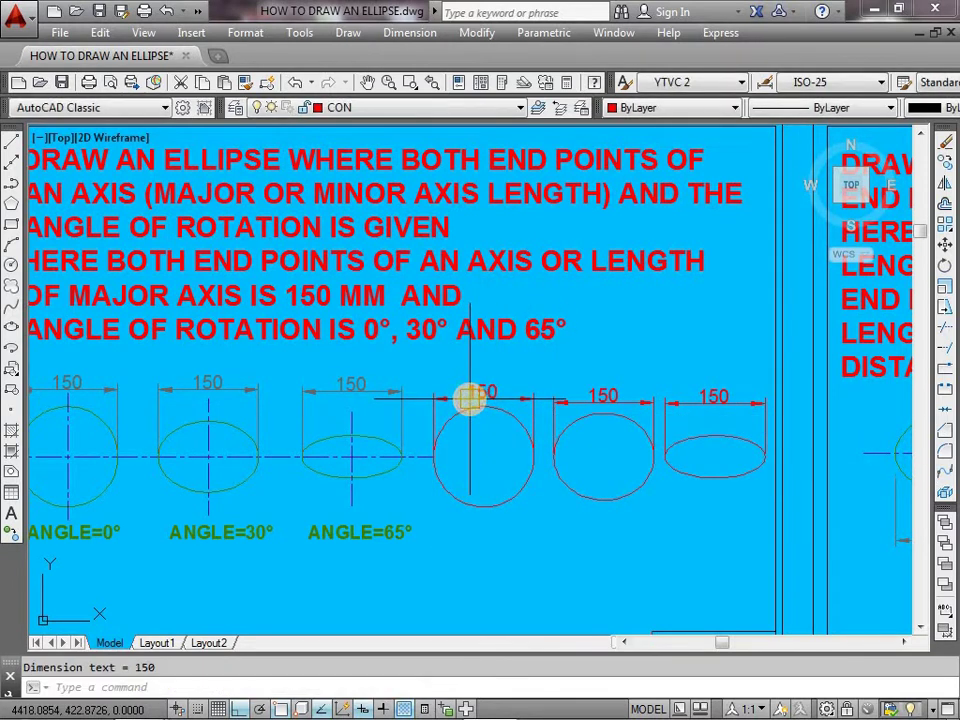
key("Return")
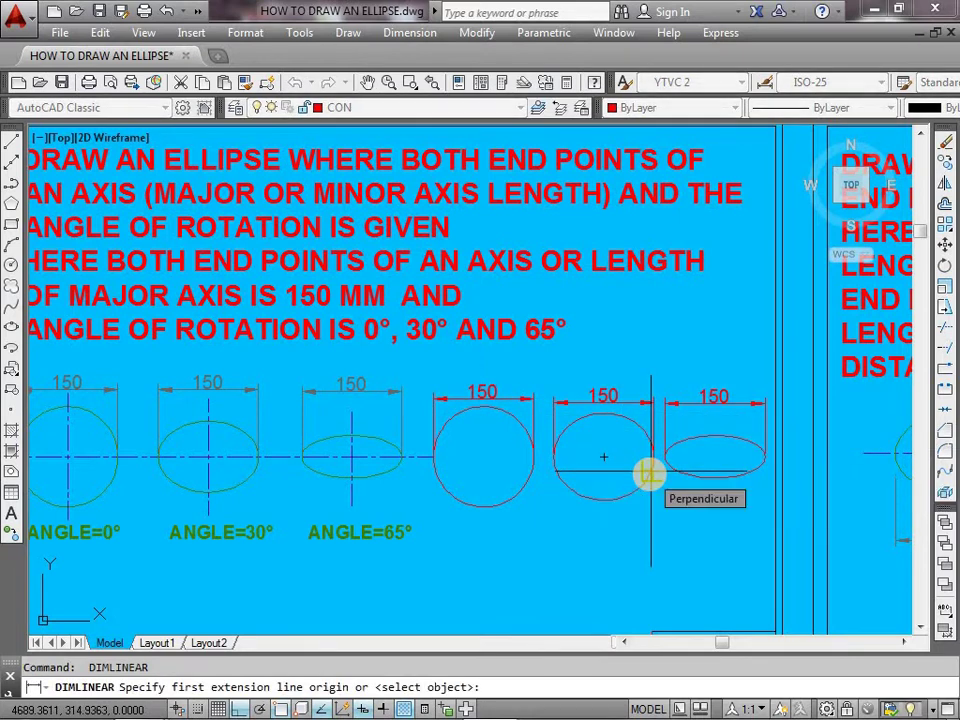
key("Escape")
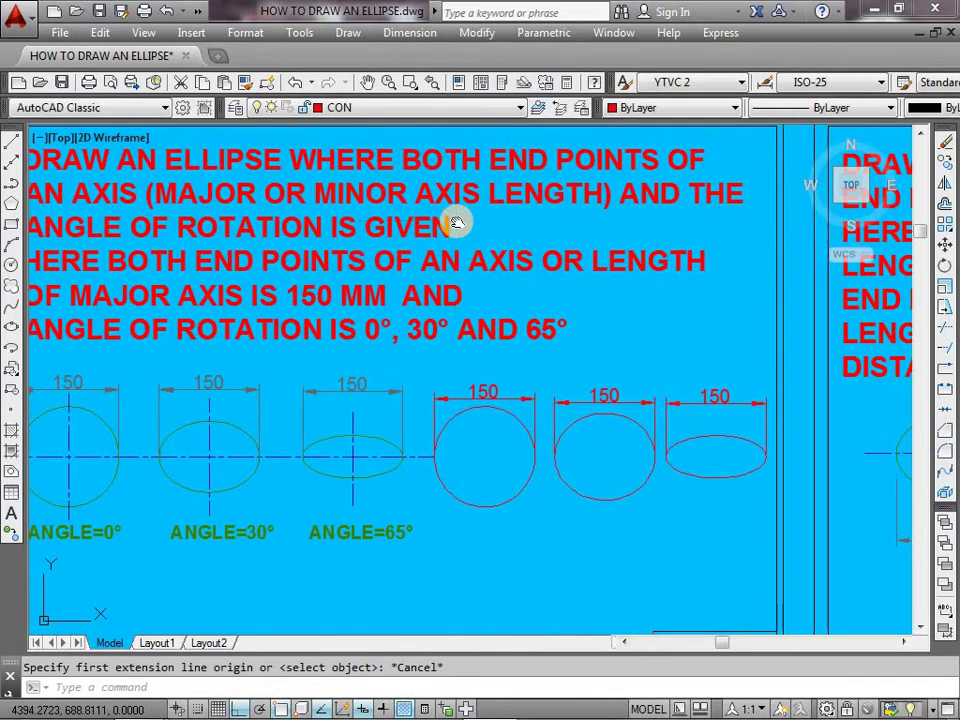
mouse_move(456, 220)
middle_mouse_down()
mouse_move(540, 240)
mouse_move(503, 235)
middle_mouse_up()
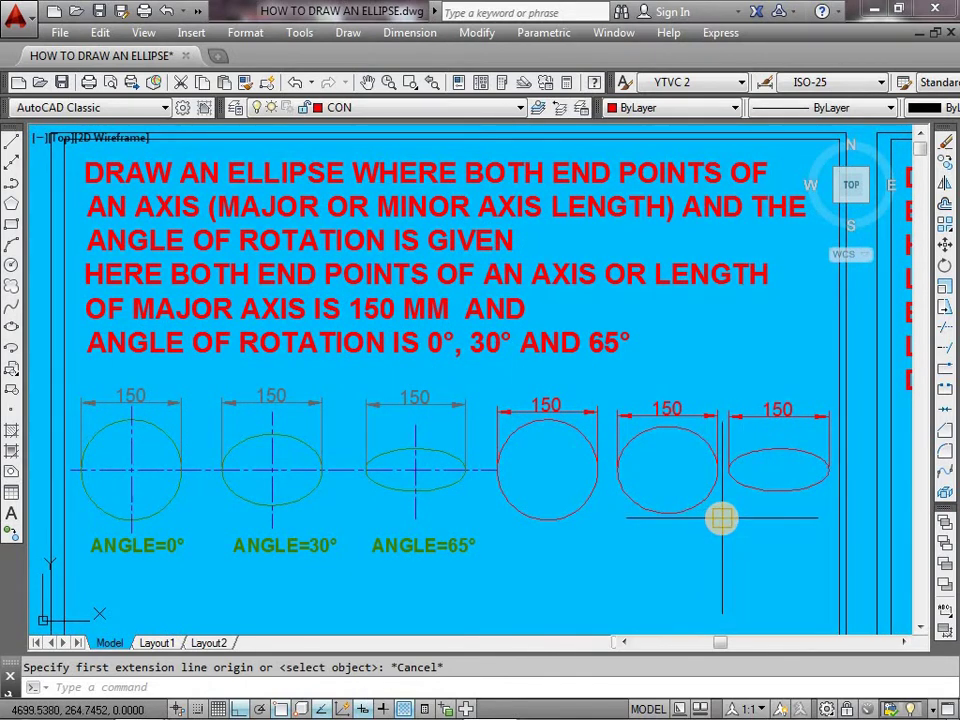
Pan and zoom to the centre-method exercise showing the green ellipse dimensioned 150 and 75.
scroll(722, 517, "down", 3)
middle_click_drag(720, 514, 221, 503)
middle_click_drag(649, 514, 542, 512)
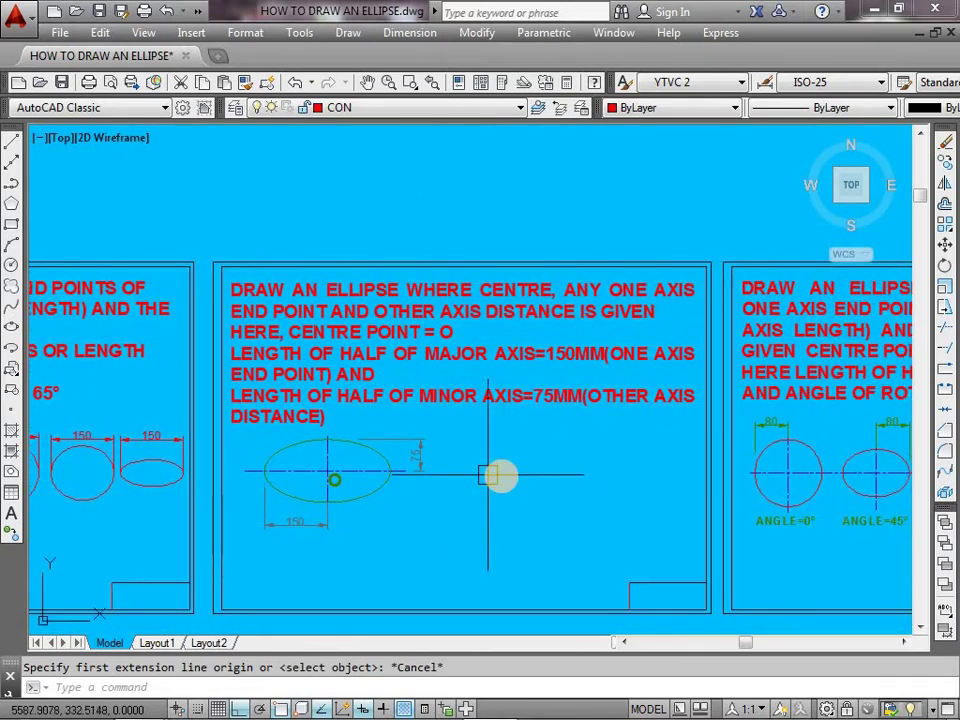
scroll(505, 477, "up", 2)
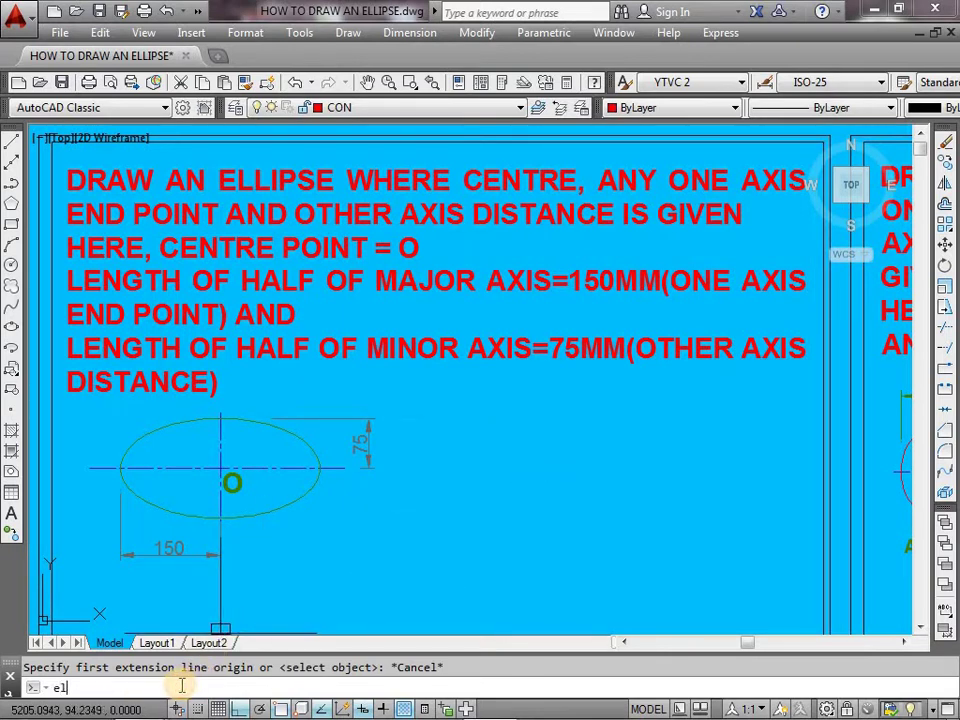
key("Return")
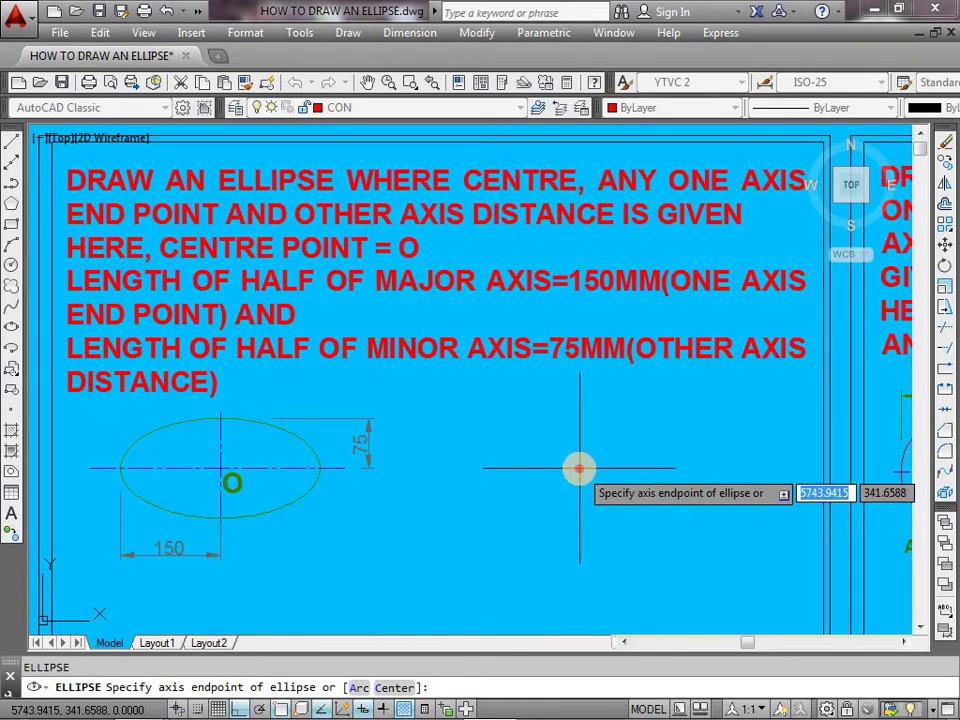
left_click(579, 468)
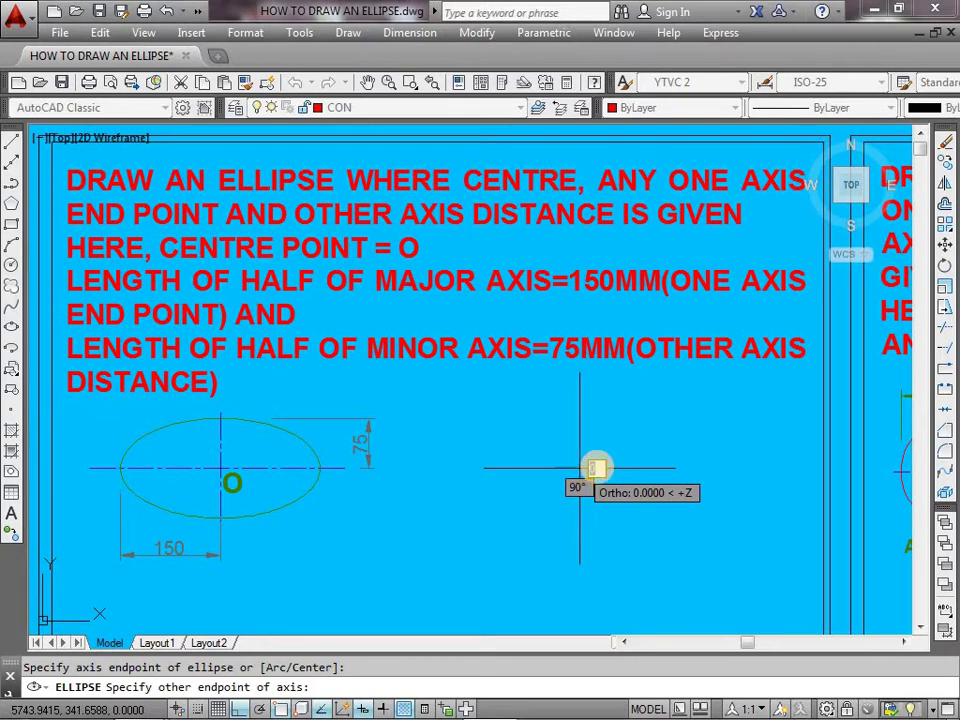
middle_click(737, 452)
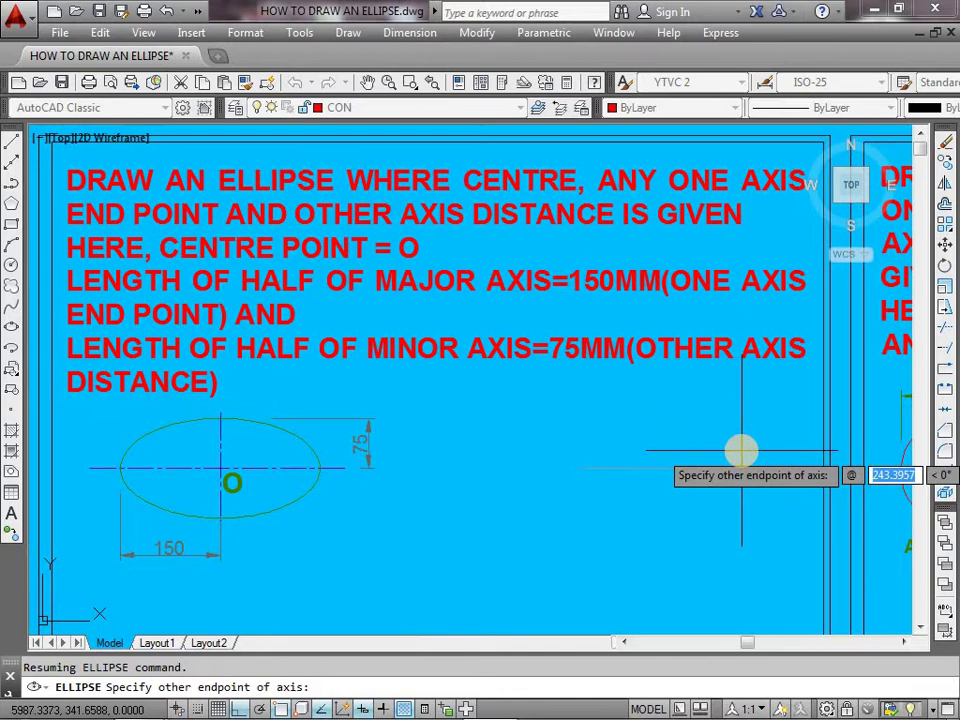
type("150")
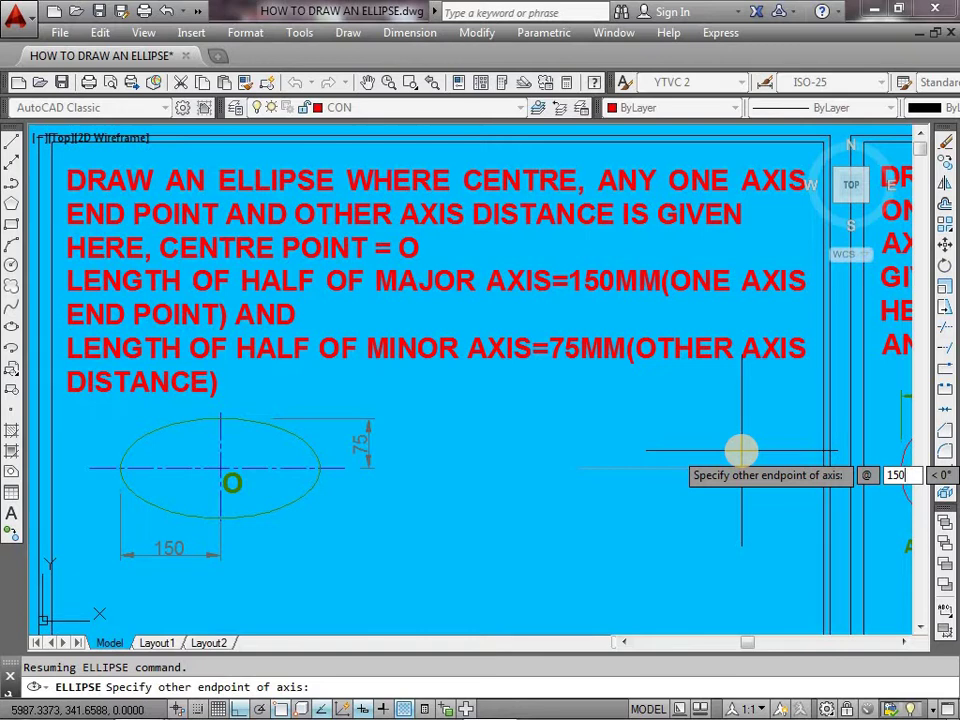
key("Tab")
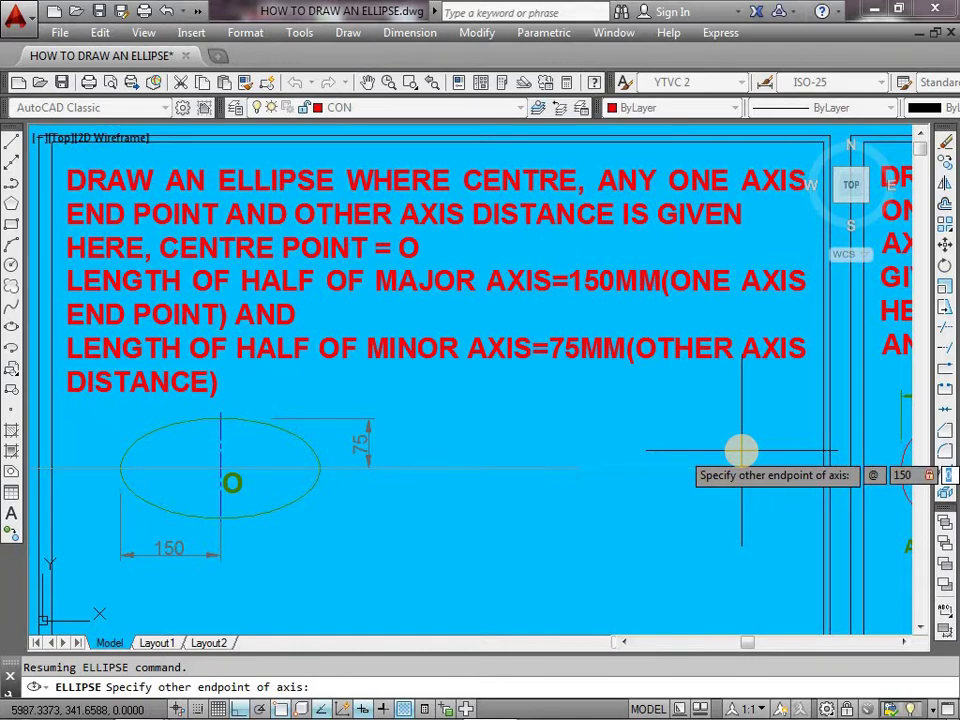
key("Return")
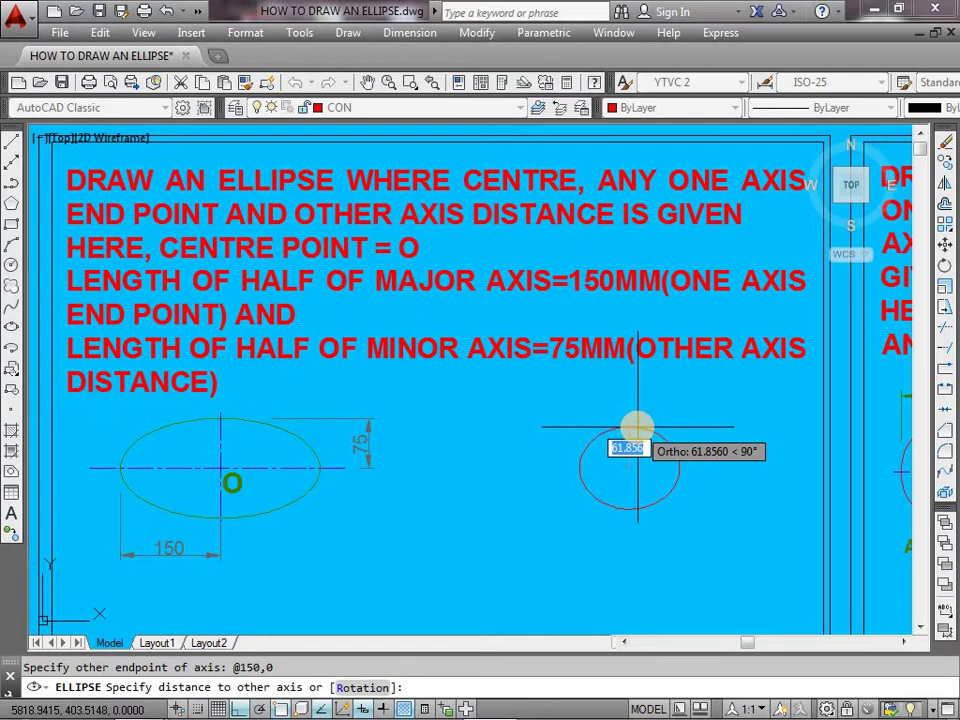
type("75")
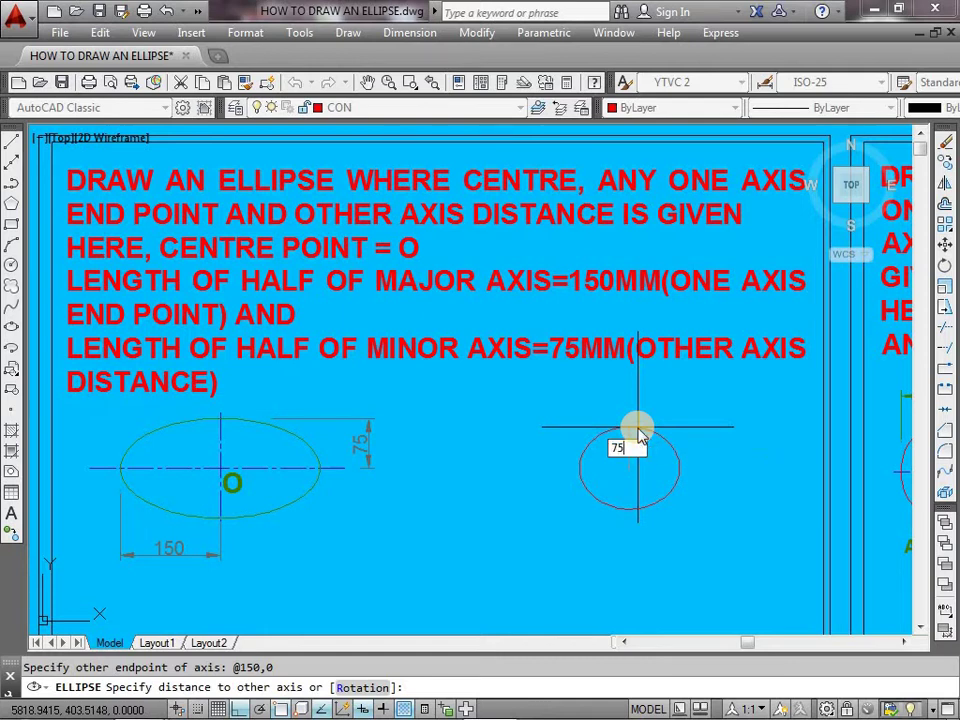
key("Return")
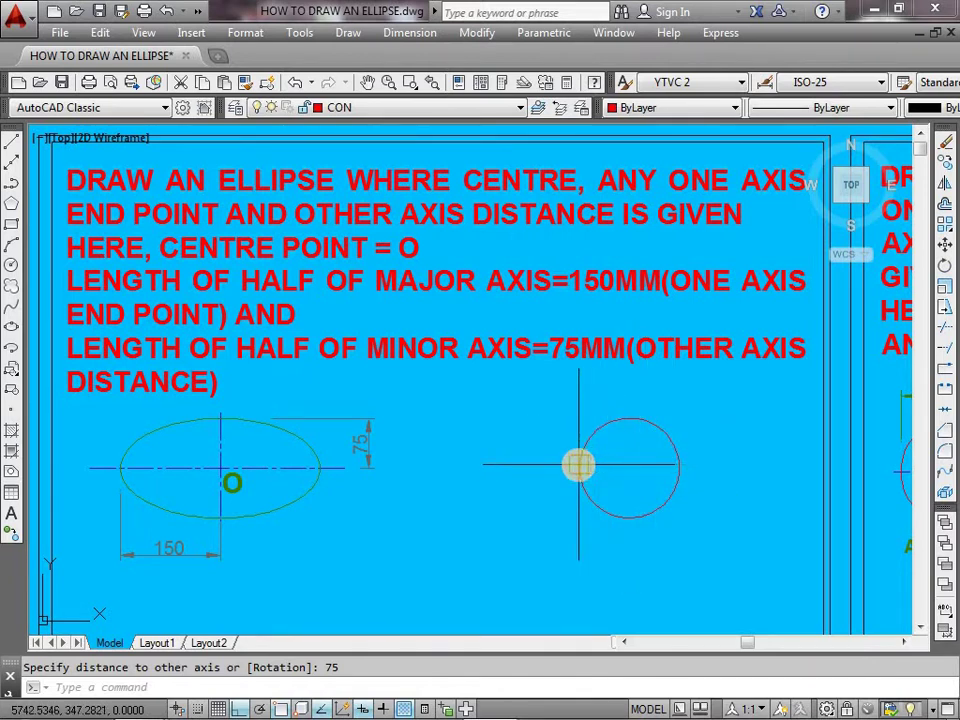
key("Return")
left_click(579, 466)
key("Delete")
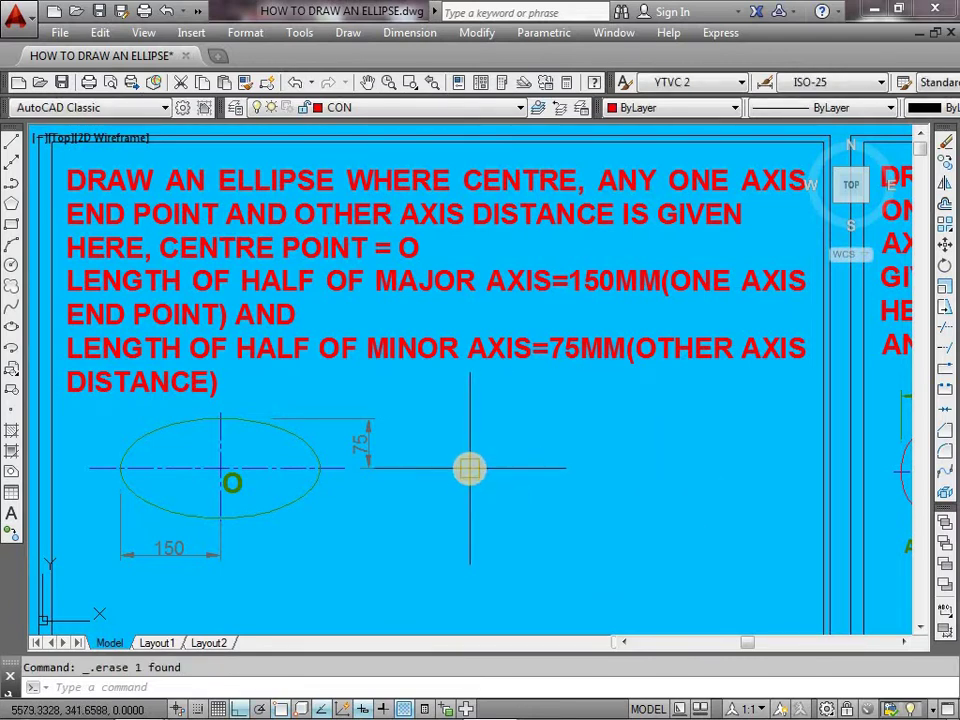
Draw a red ellipse by centre right of the green one, 150 half-major and 75 half-minor.
type("El")
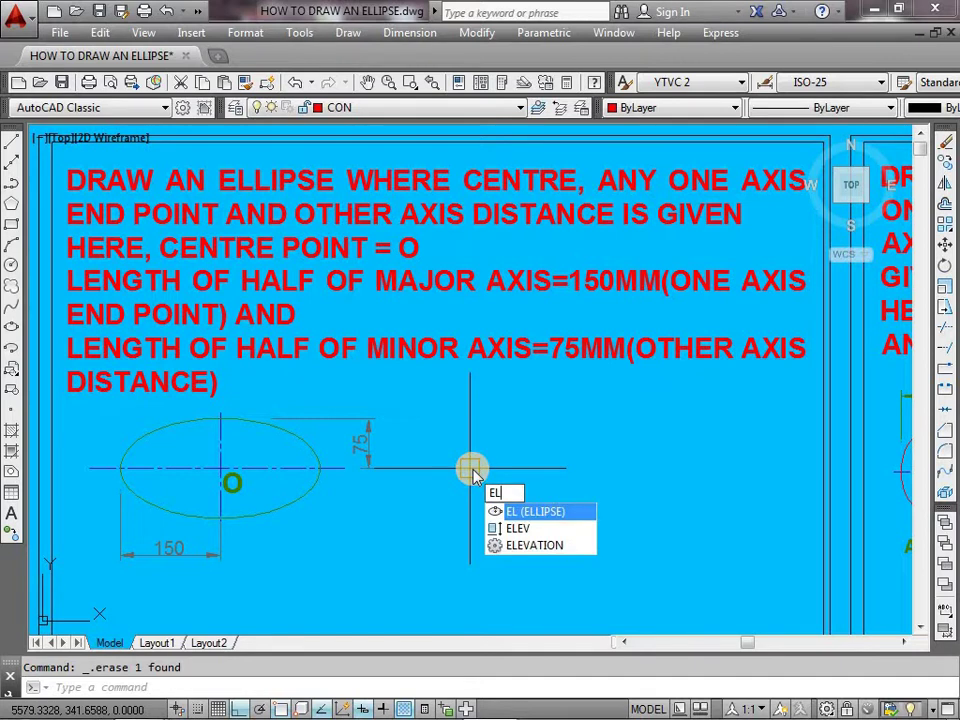
key("Return")
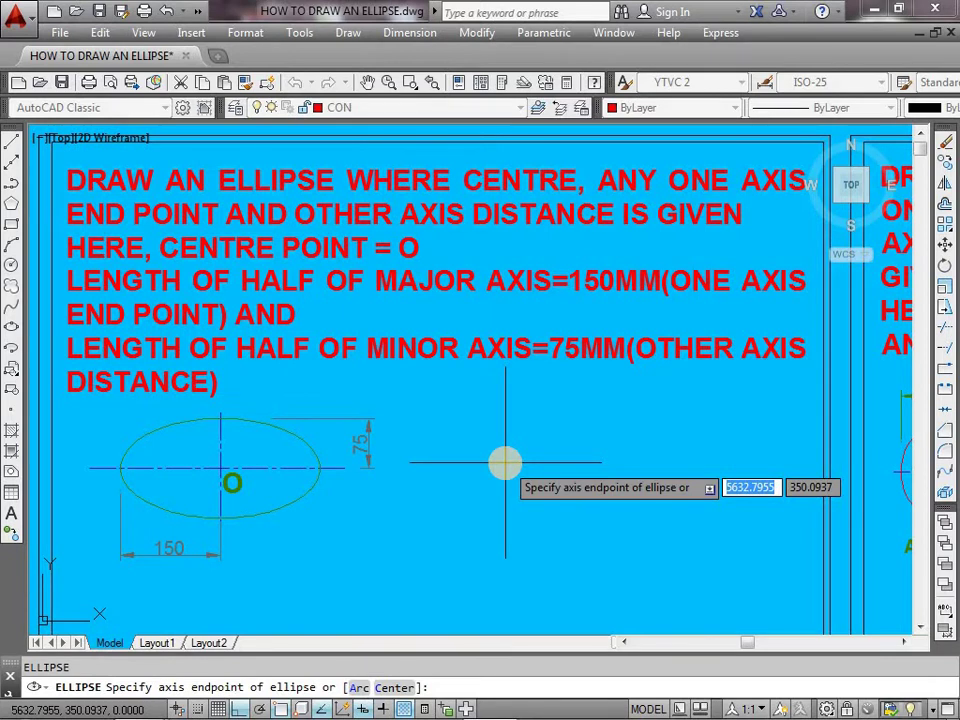
type("c")
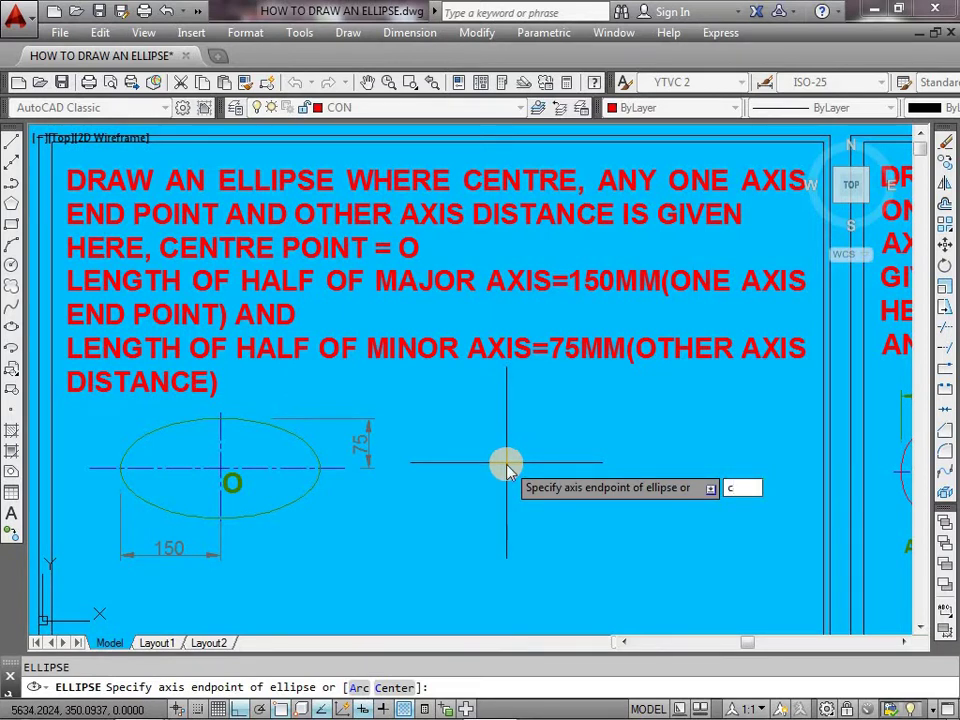
key("Return")
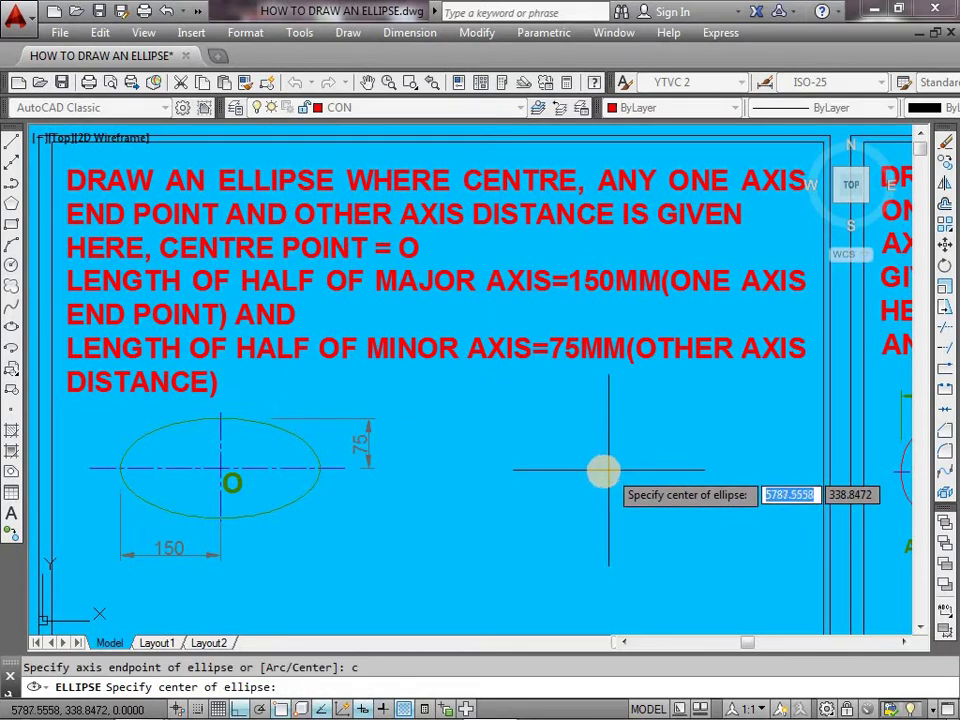
left_click(604, 470)
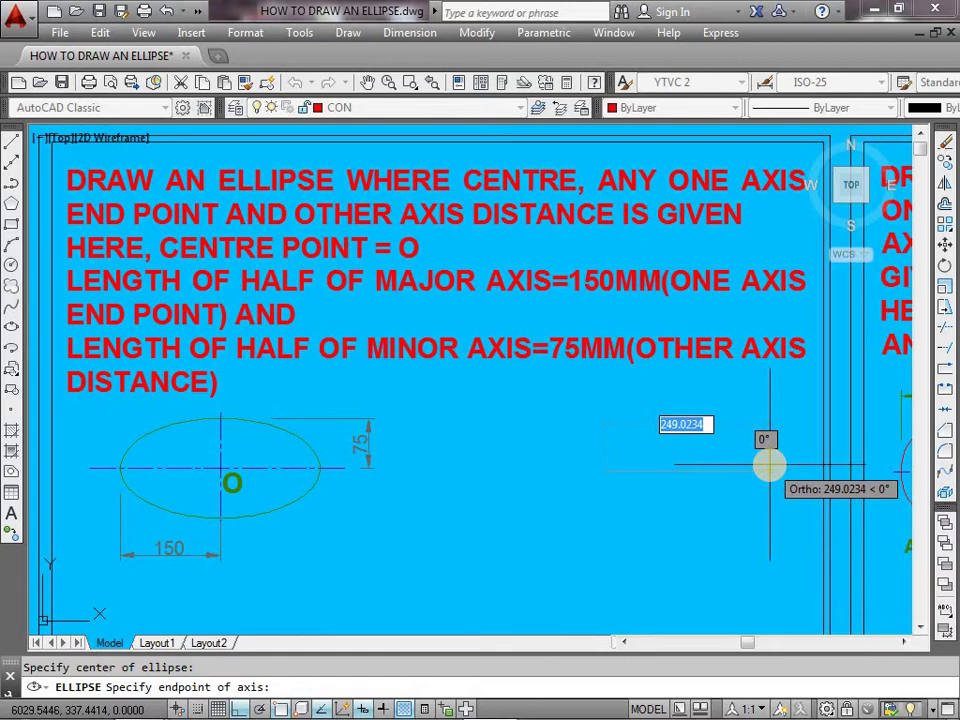
type("150")
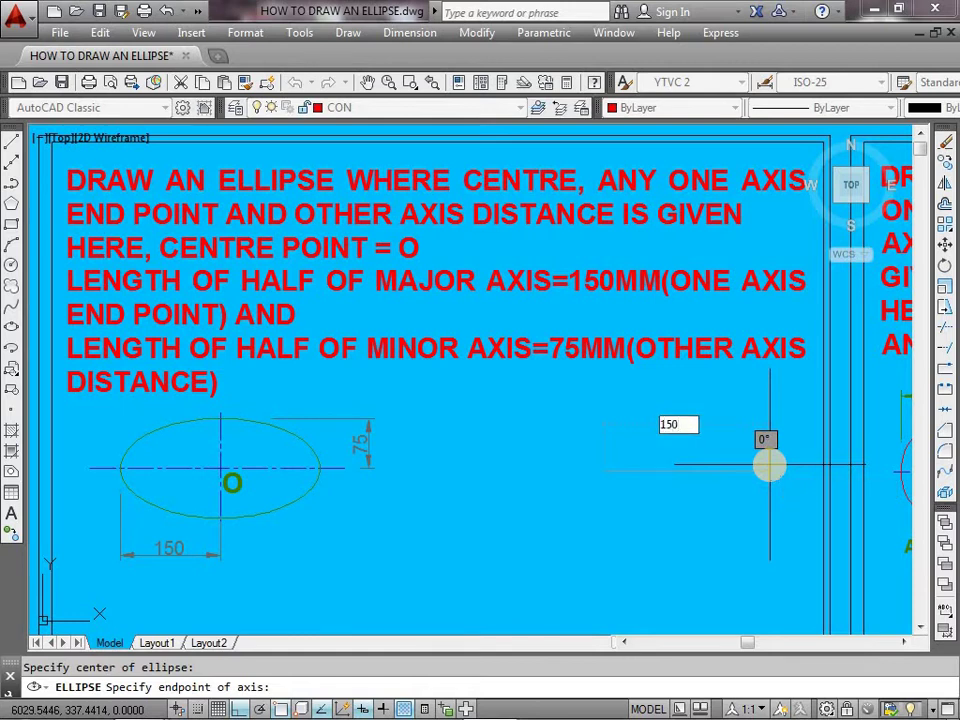
key("Return")
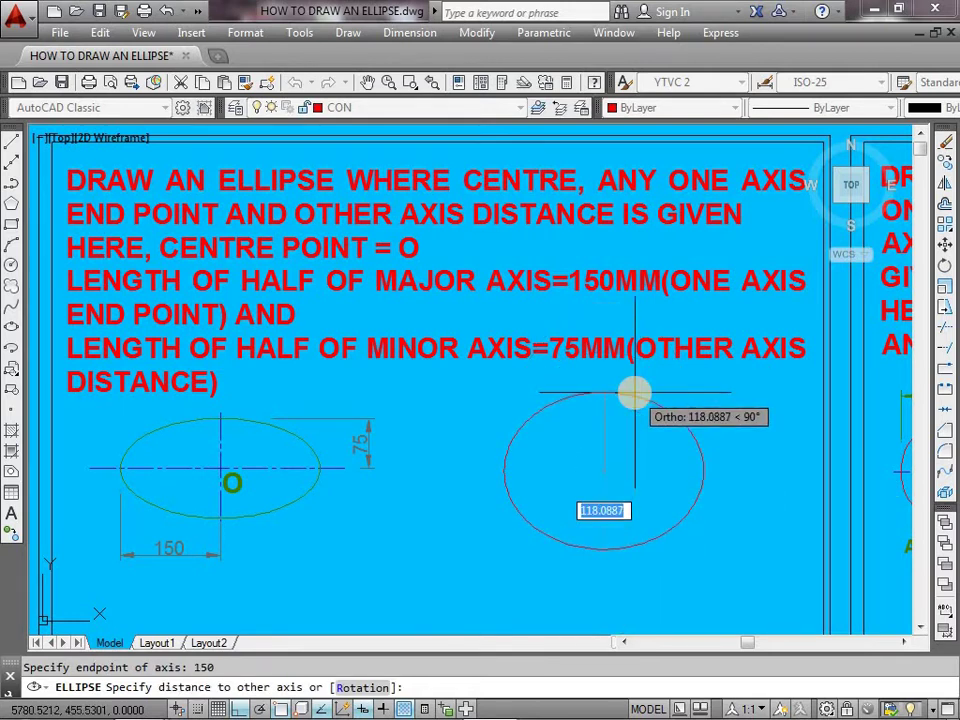
type("75")
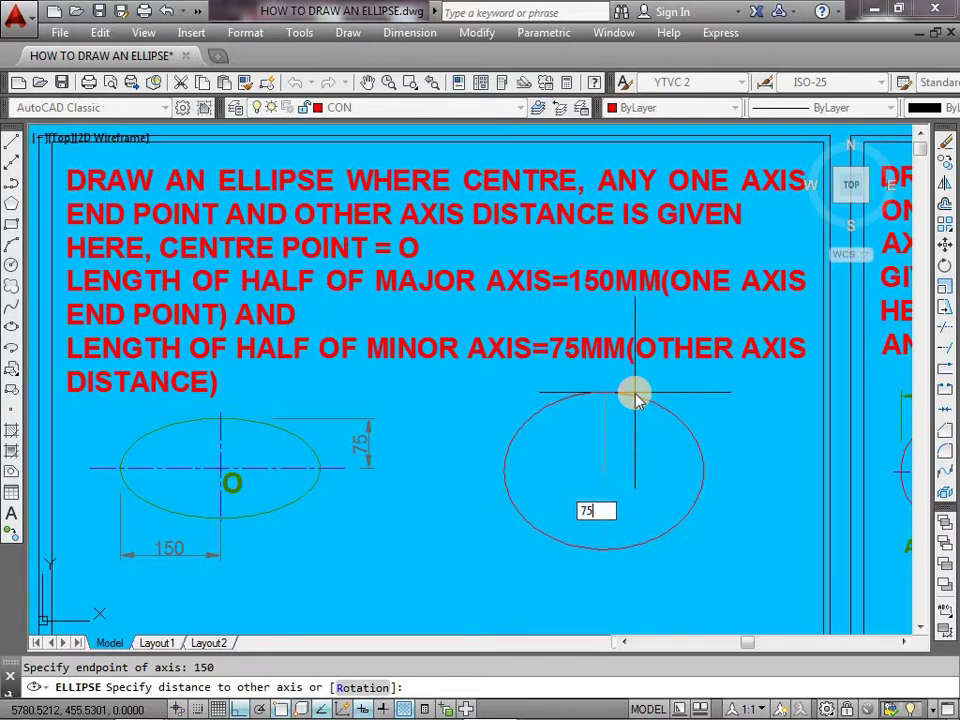
key("Return")
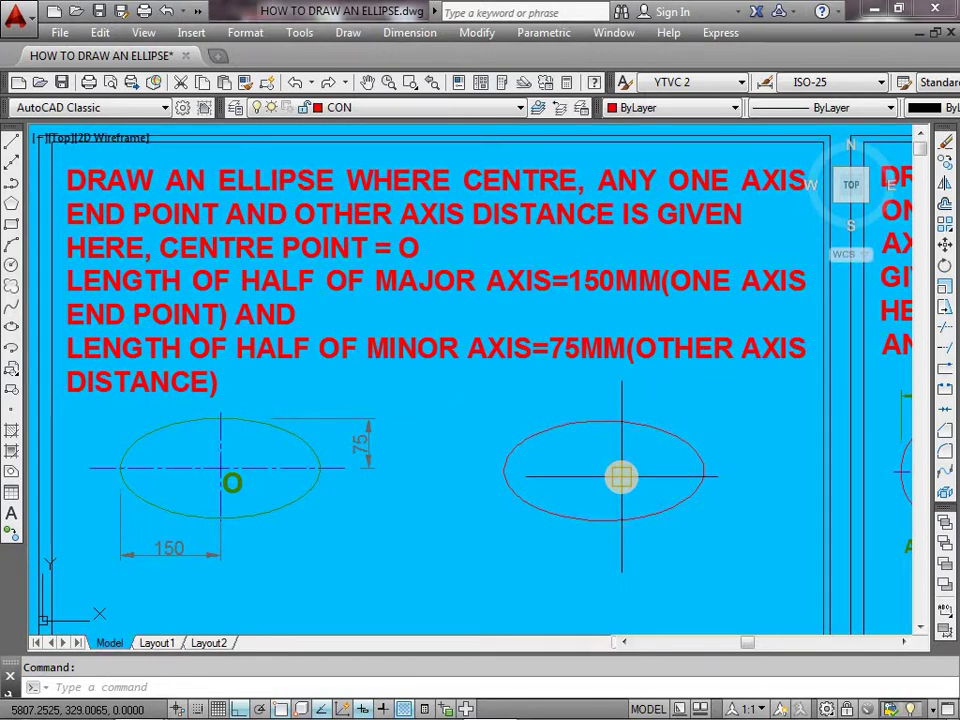
Draw a vertical line through the red ellipse's centre, spanning above and below it.
type("l")
key("Return")
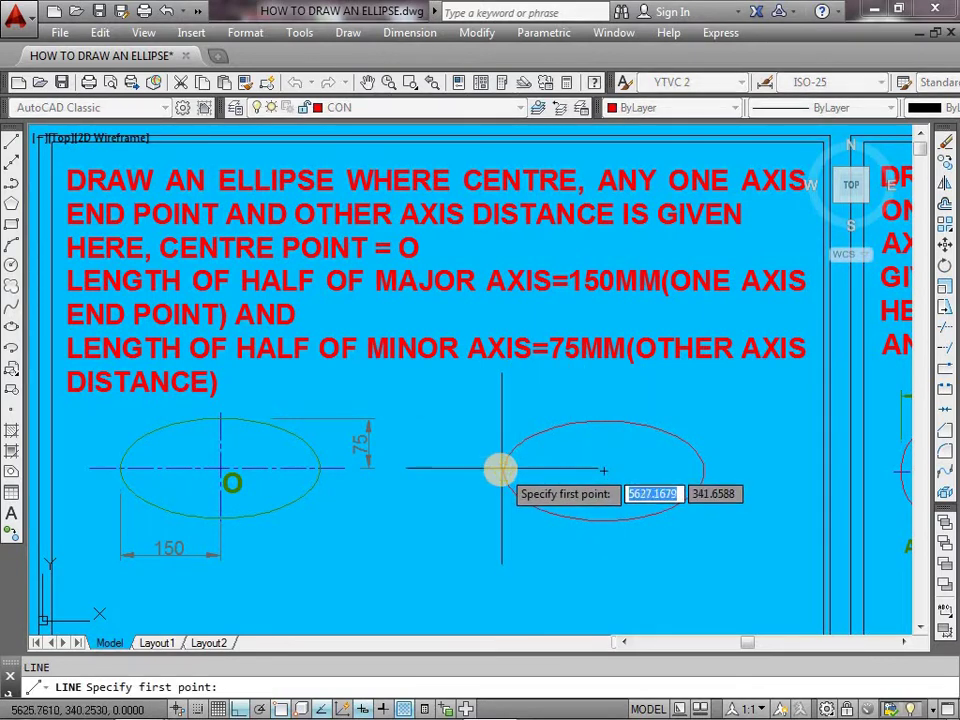
left_click(484, 470)
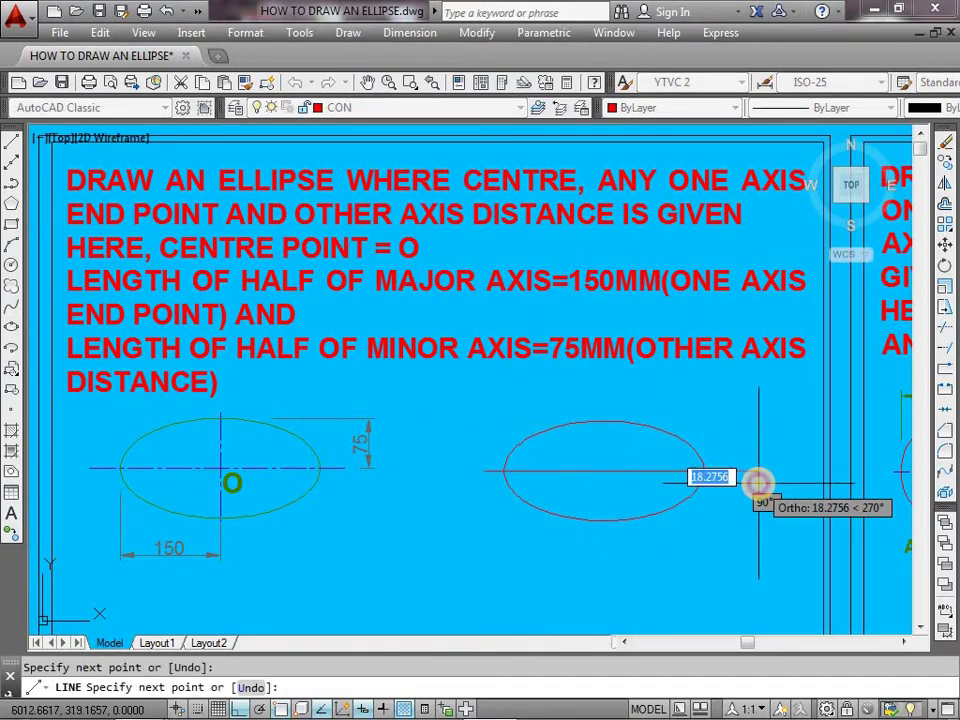
key("Escape")
key("Return")
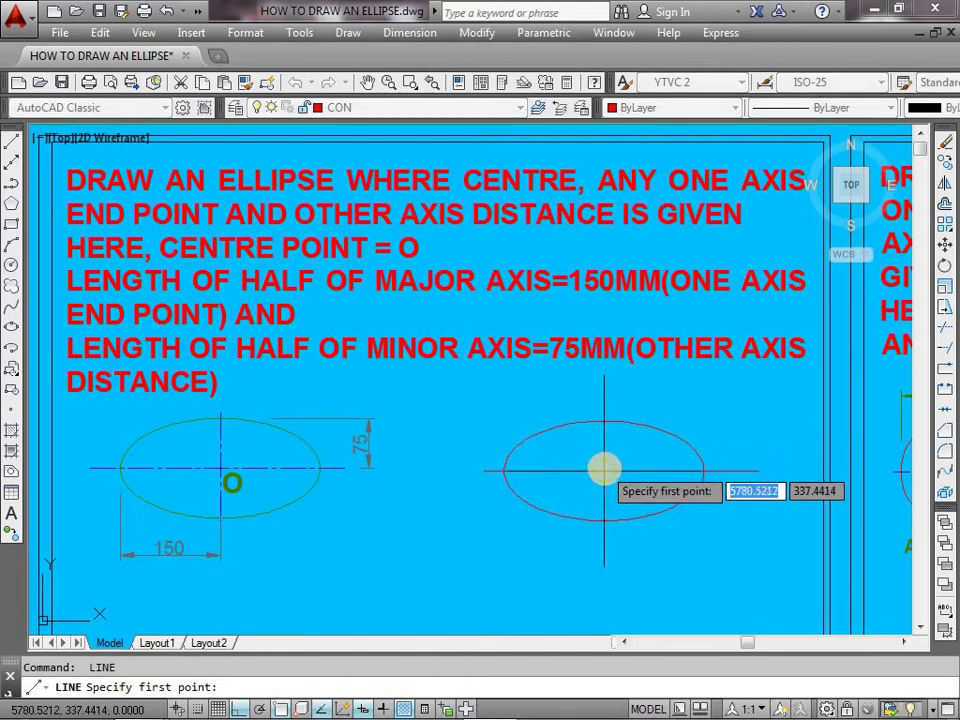
left_click(604, 391)
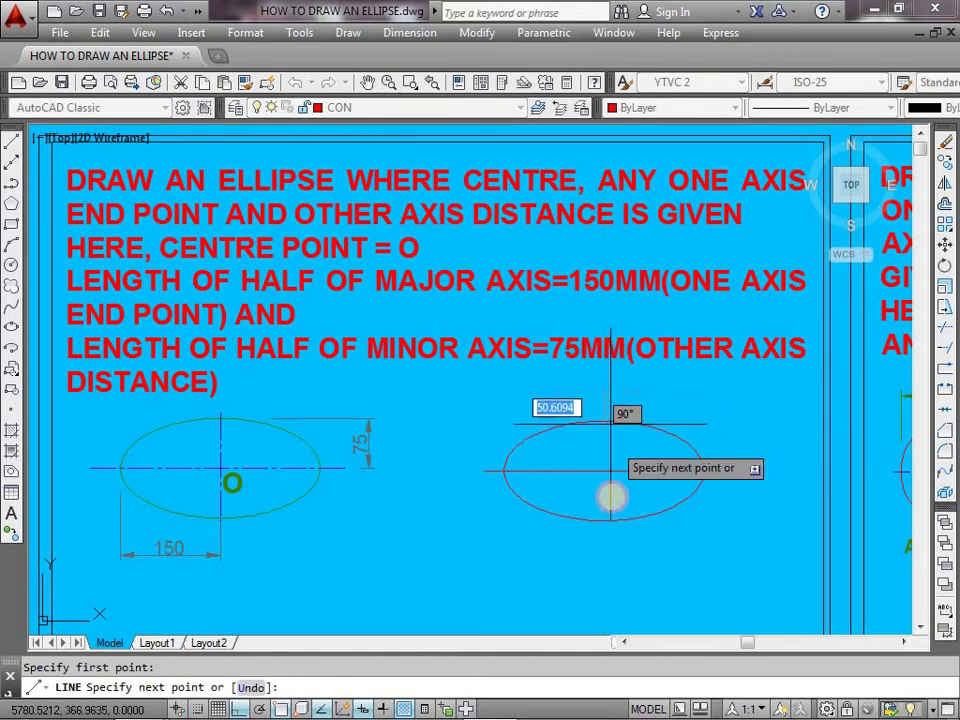
left_click(601, 568)
key("Escape")
Match the blue centre-line properties onto the vertical line and confirm it is on layer CHAIN.
type("ma")
key("Return")
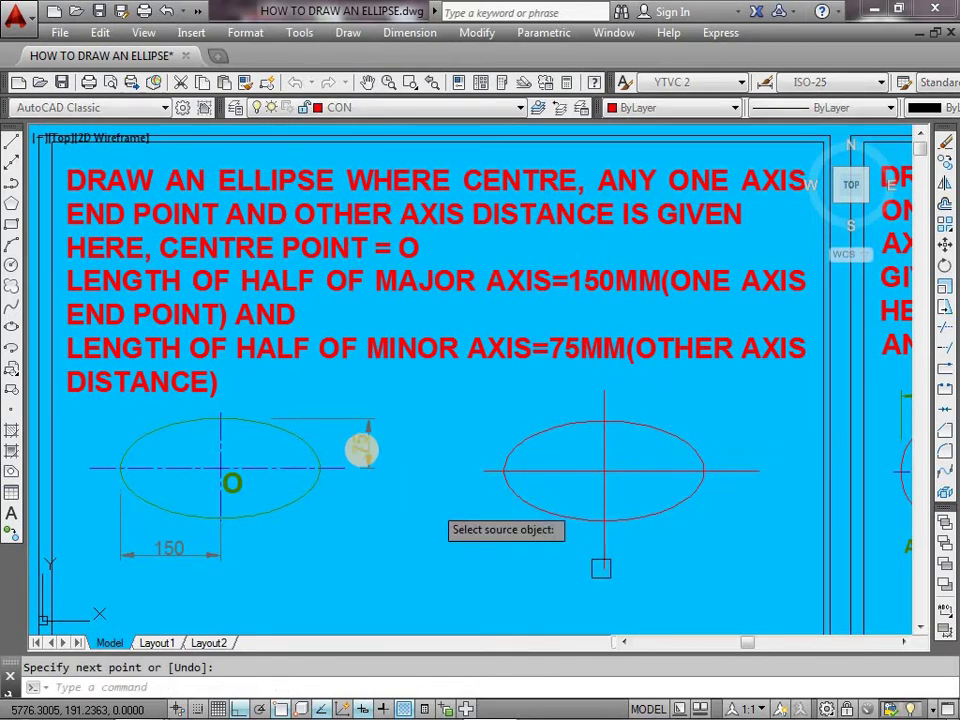
left_click(288, 462)
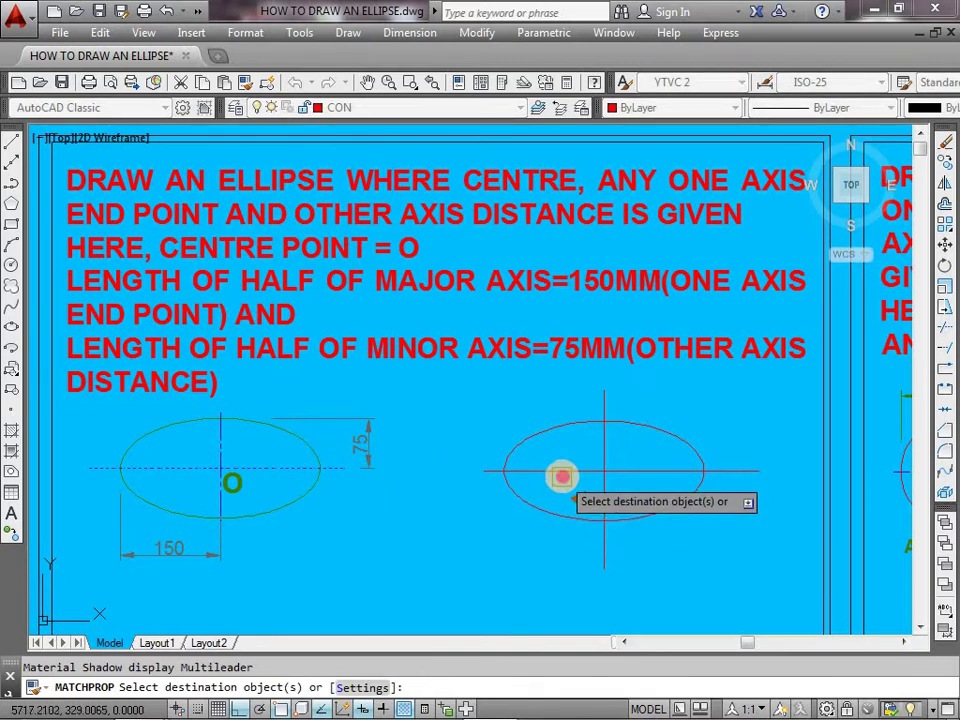
left_click(604, 456)
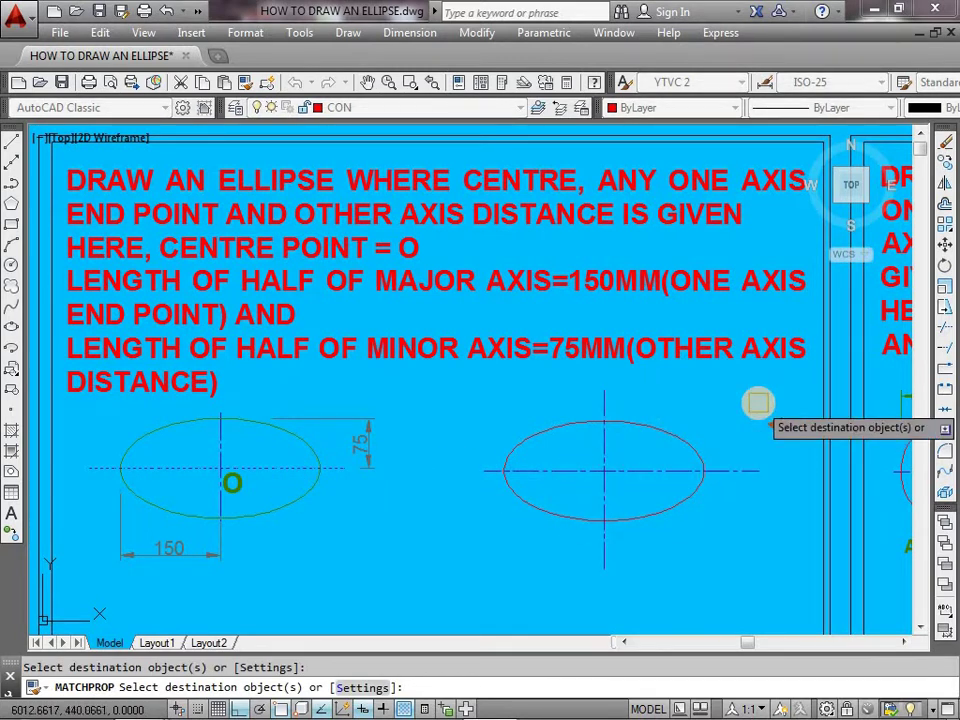
key("Escape")
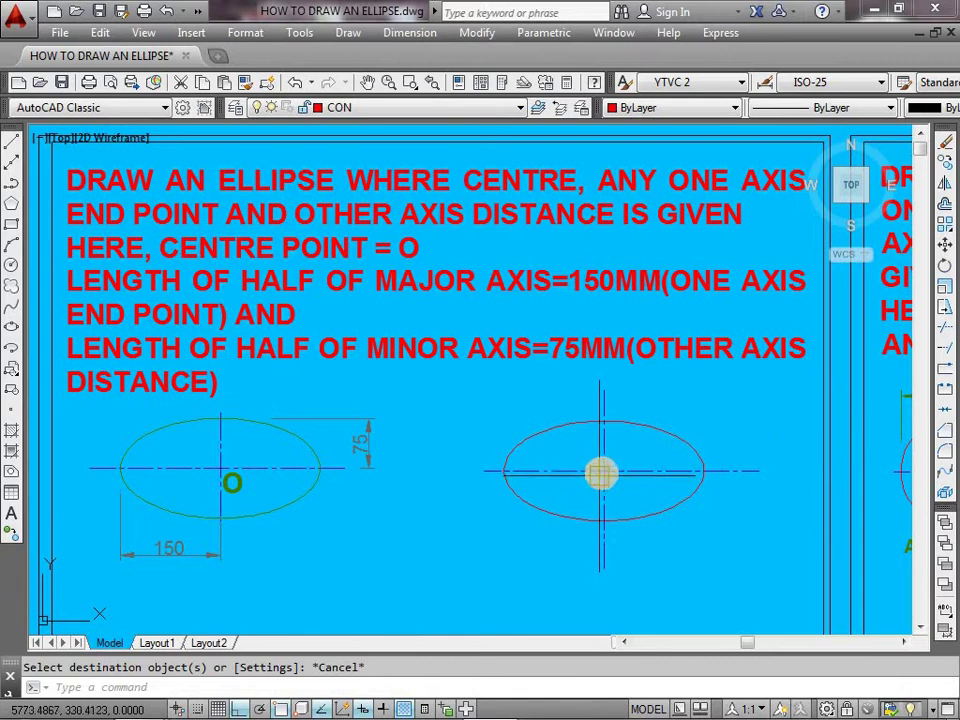
left_click(602, 470)
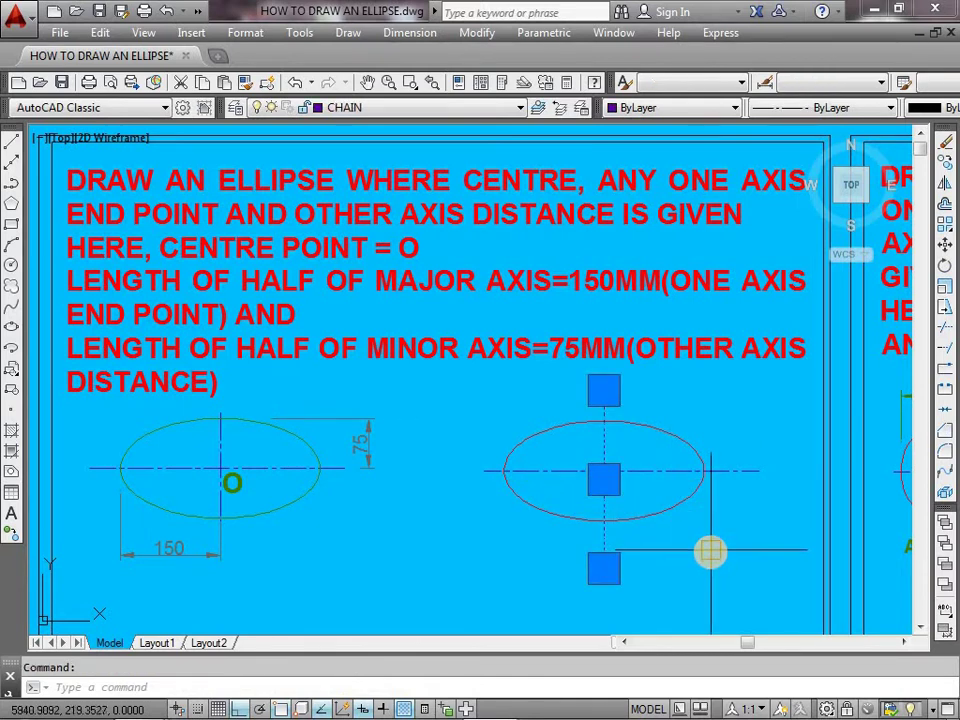
key("Escape")
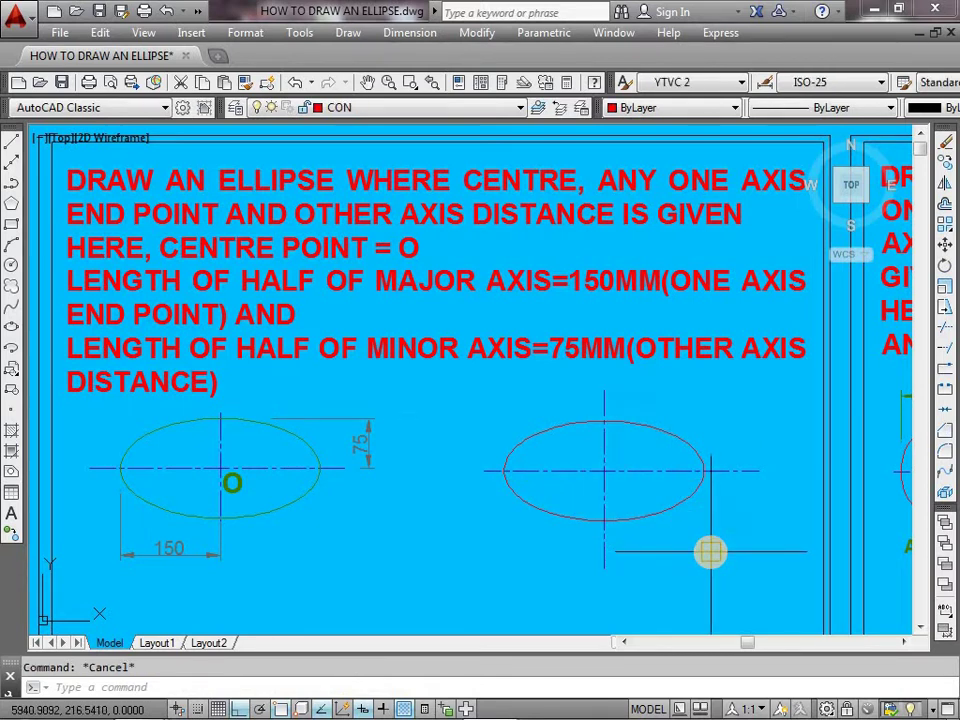
Pan and zoom to show the ANGLE=0°, 45° and 75° ellipse examples with space to their right.
middle_click_drag(753, 535, 489, 491)
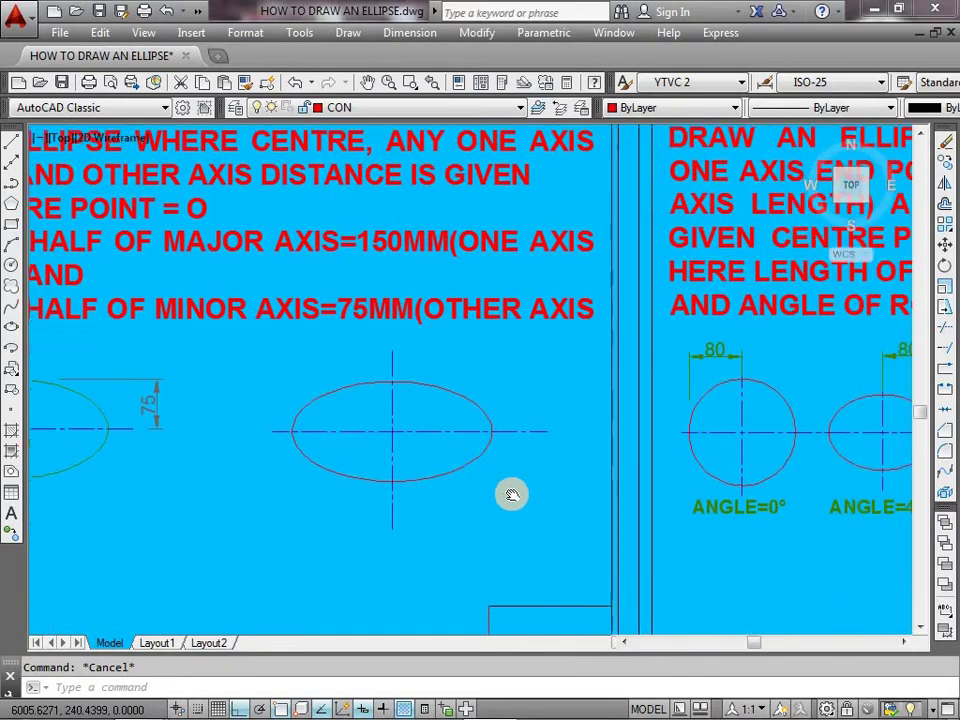
middle_click_drag(823, 547, 621, 540)
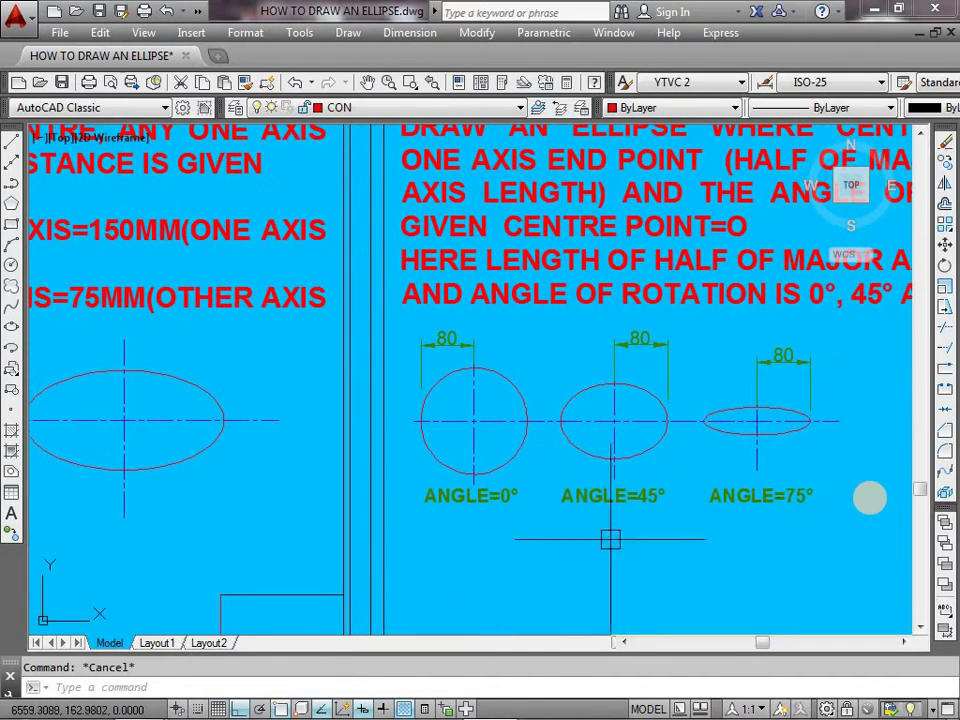
middle_click_drag(889, 501, 719, 518)
scroll(714, 460, "up", 1)
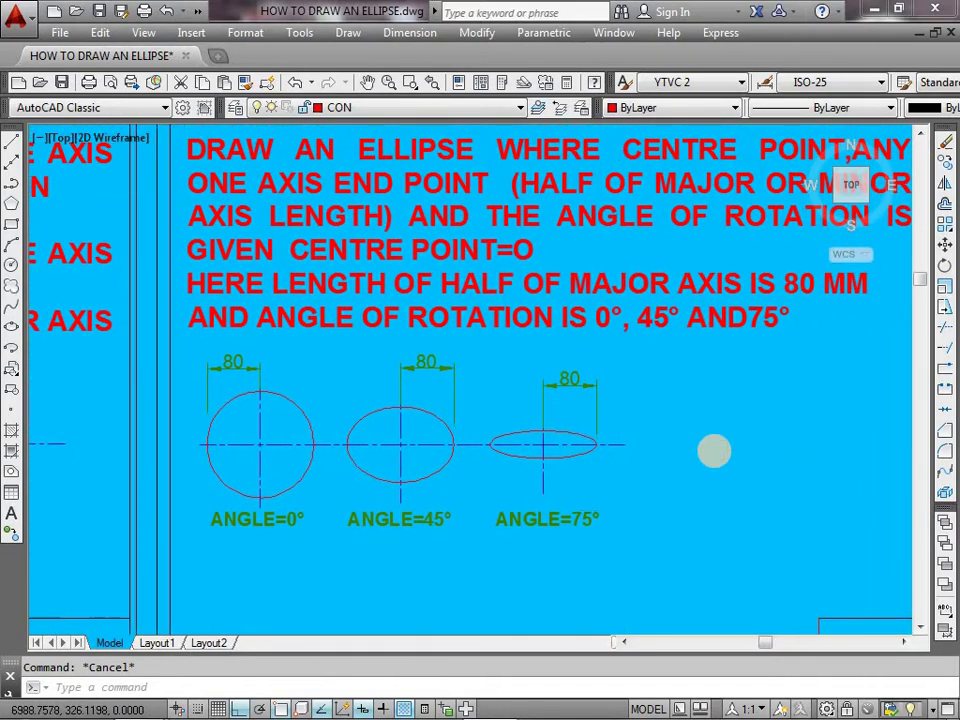
scroll(720, 451, "down", 3)
middle_click_drag(722, 452, 597, 455)
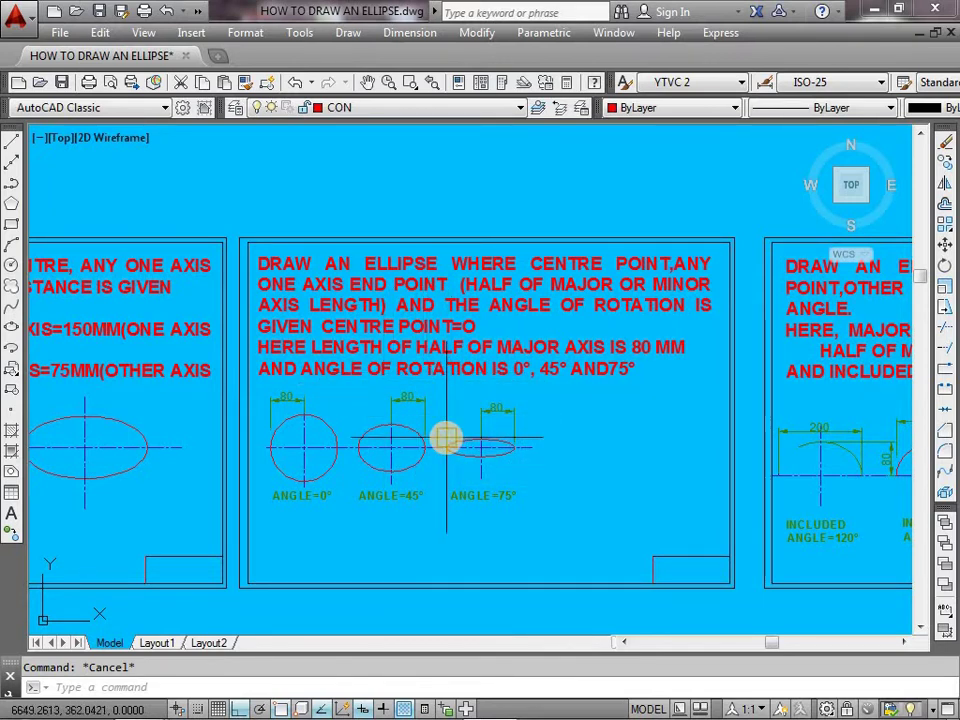
mouse_move(446, 437)
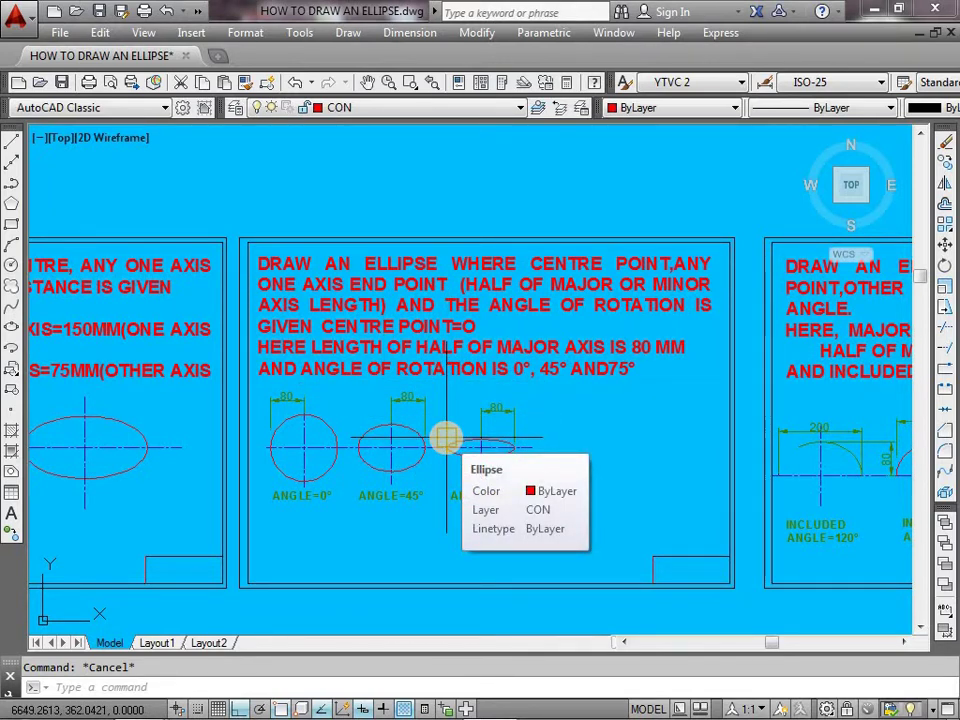
middle_click_drag(446, 437, 440, 379)
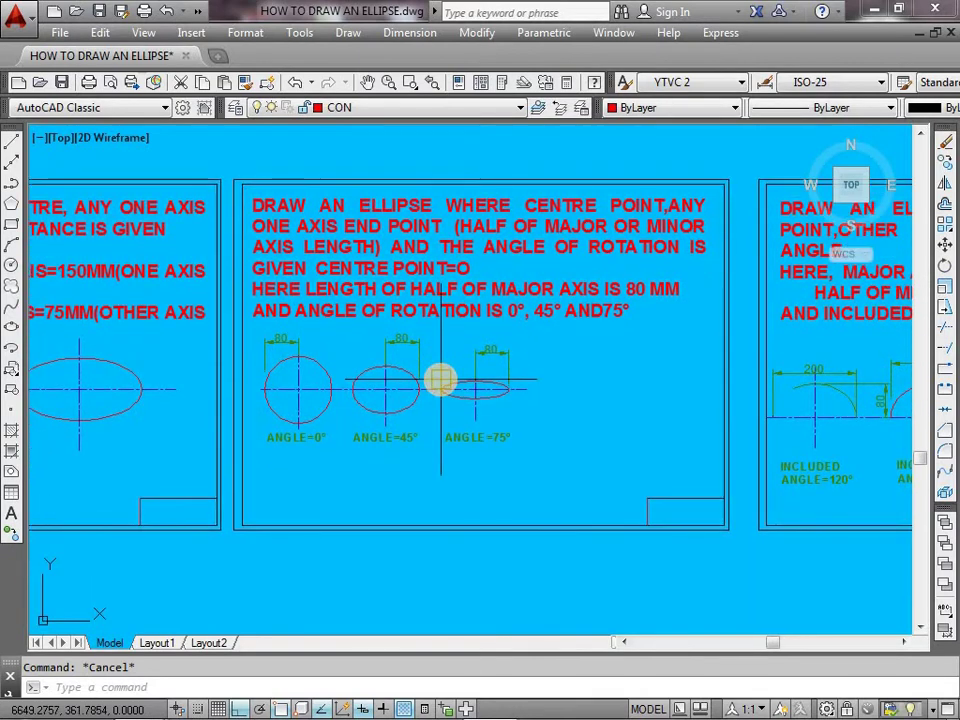
scroll(355, 357, "up", 4)
scroll(355, 357, "down", 3)
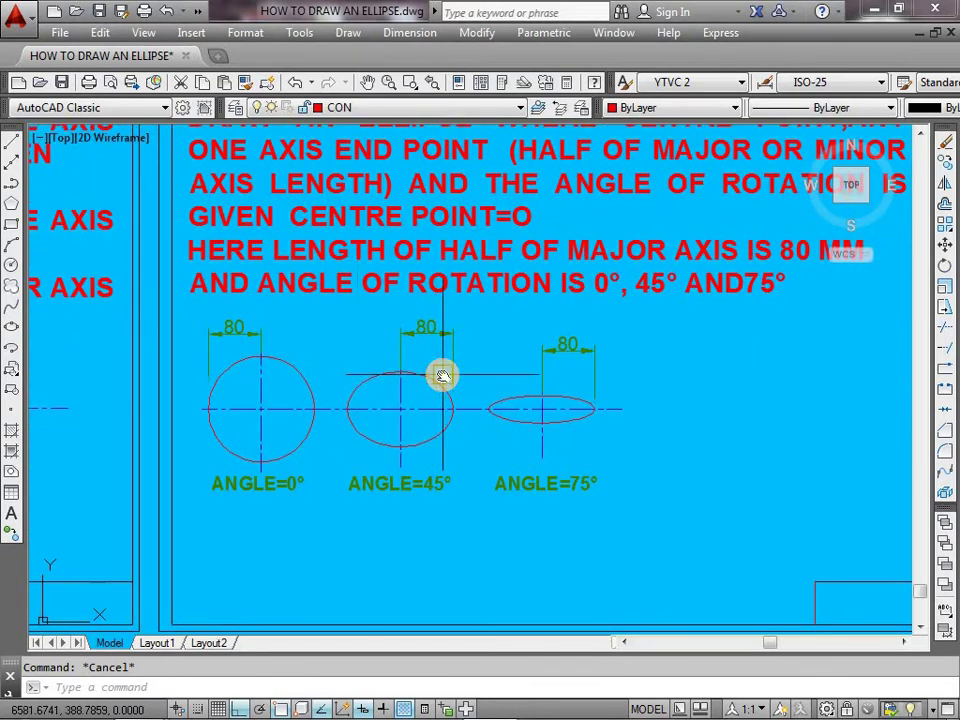
middle_click_drag(441, 375, 424, 435)
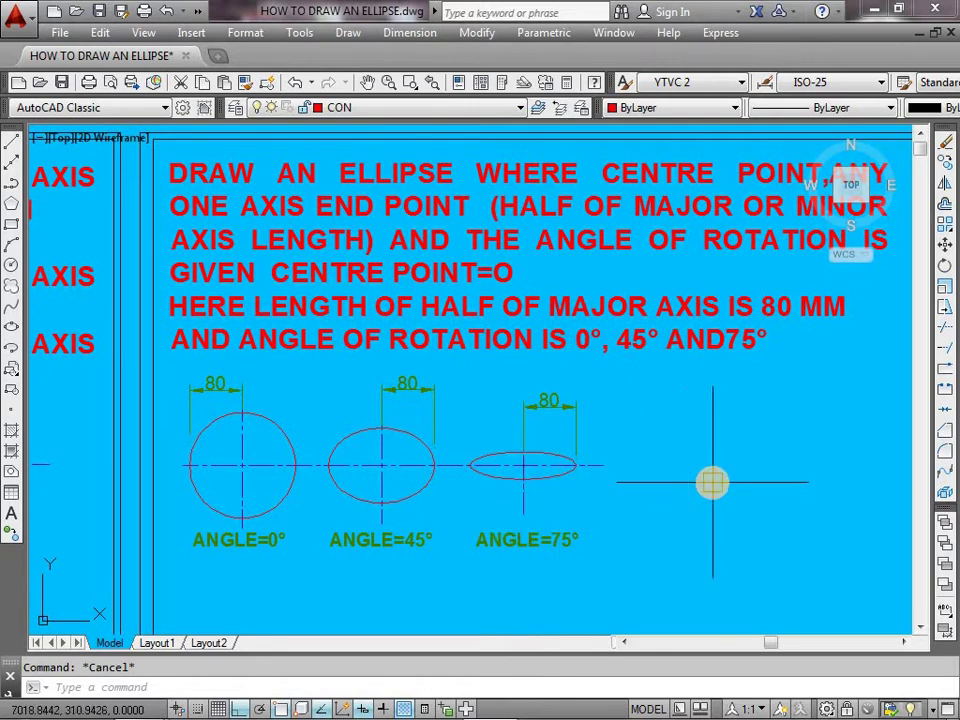
middle_click_drag(708, 483, 622, 474)
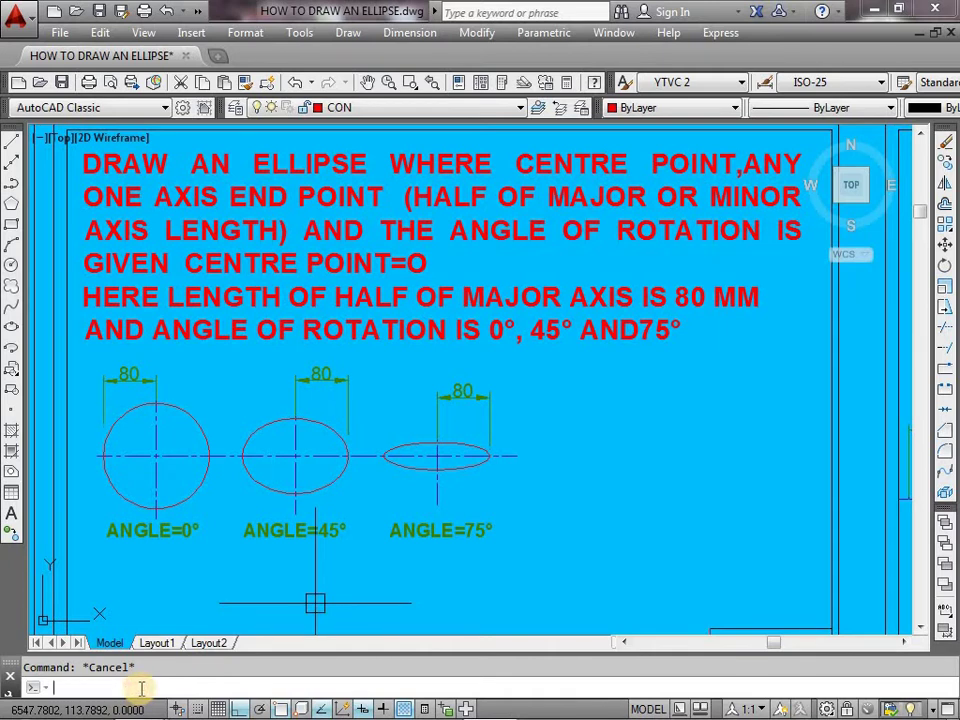
type("EL")
key("Return")
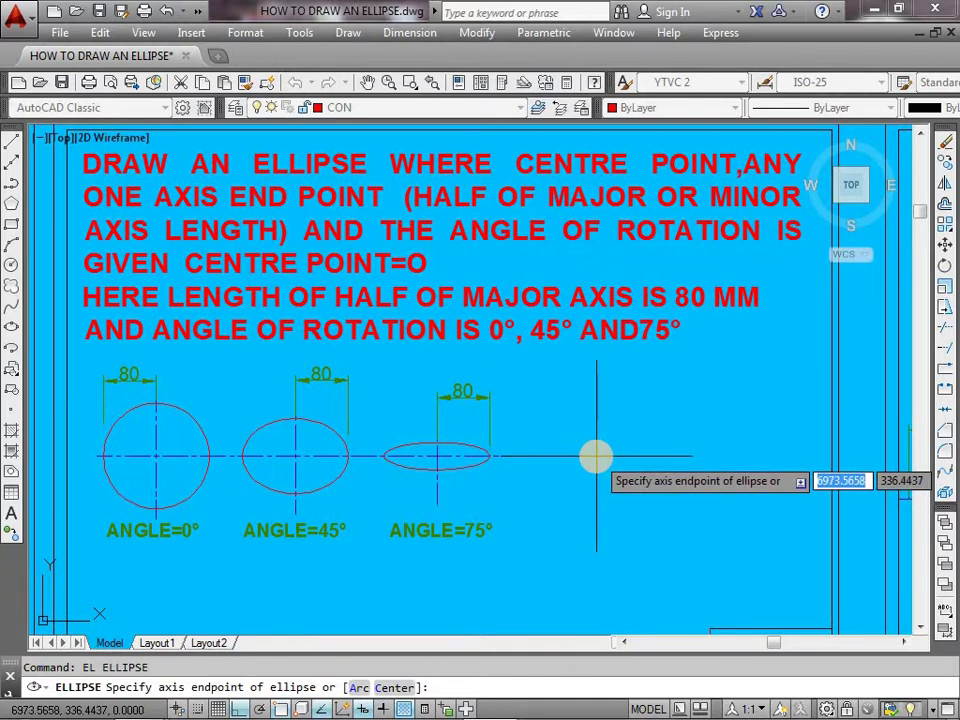
left_click(596, 456)
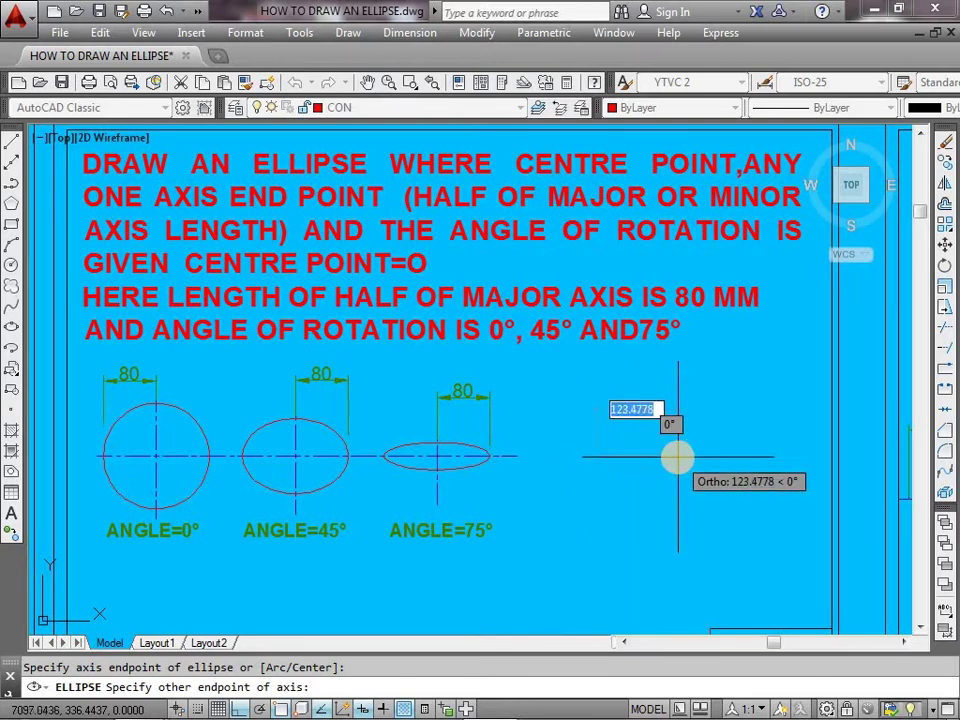
type("80")
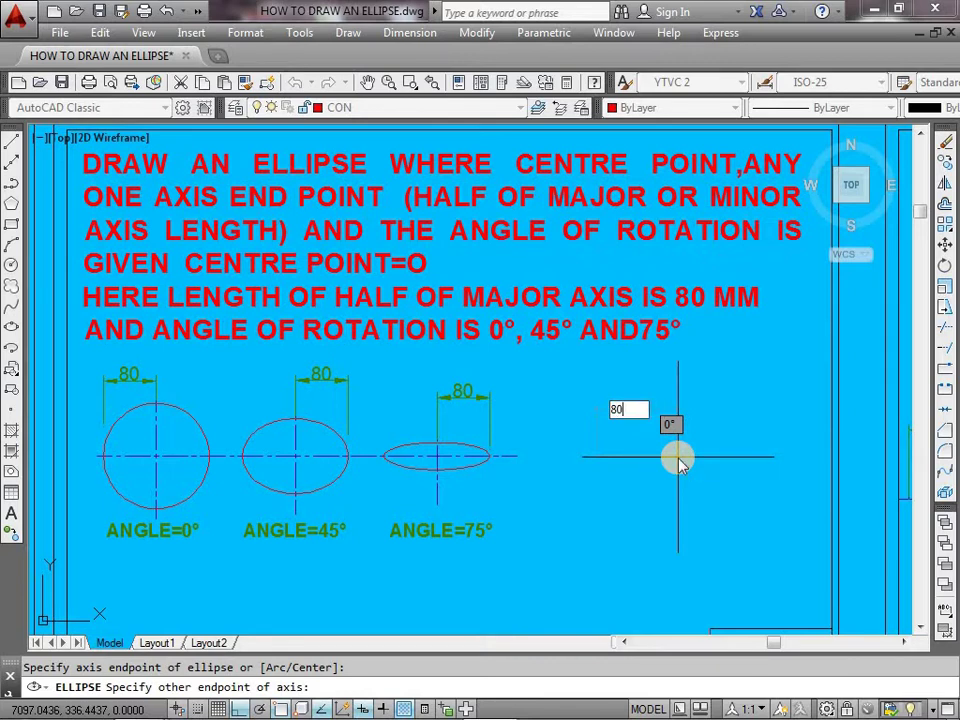
key("Return")
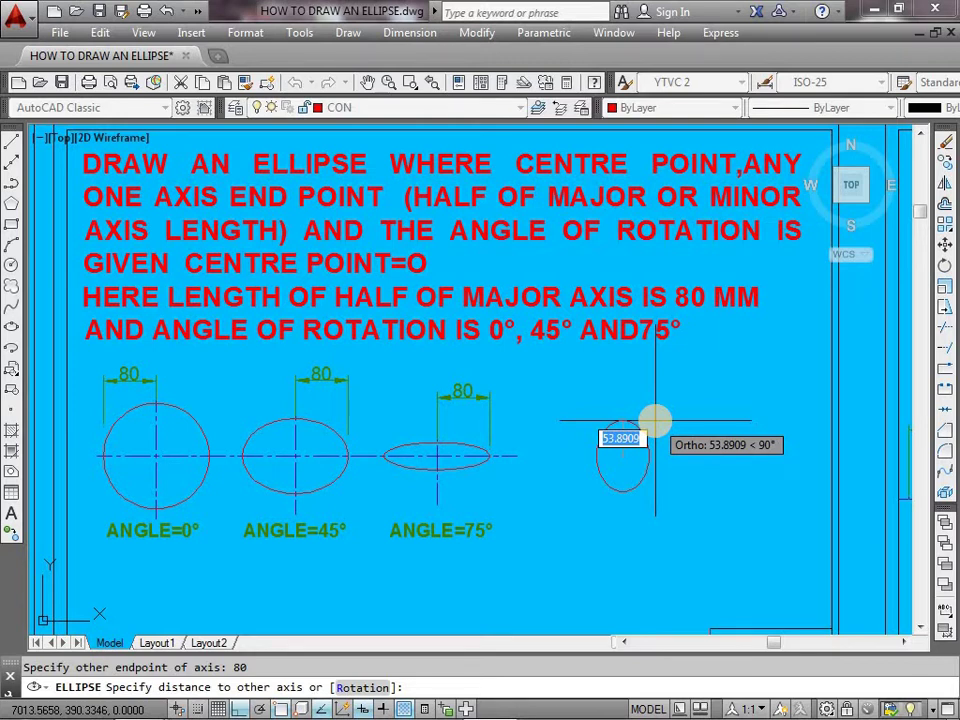
type("r")
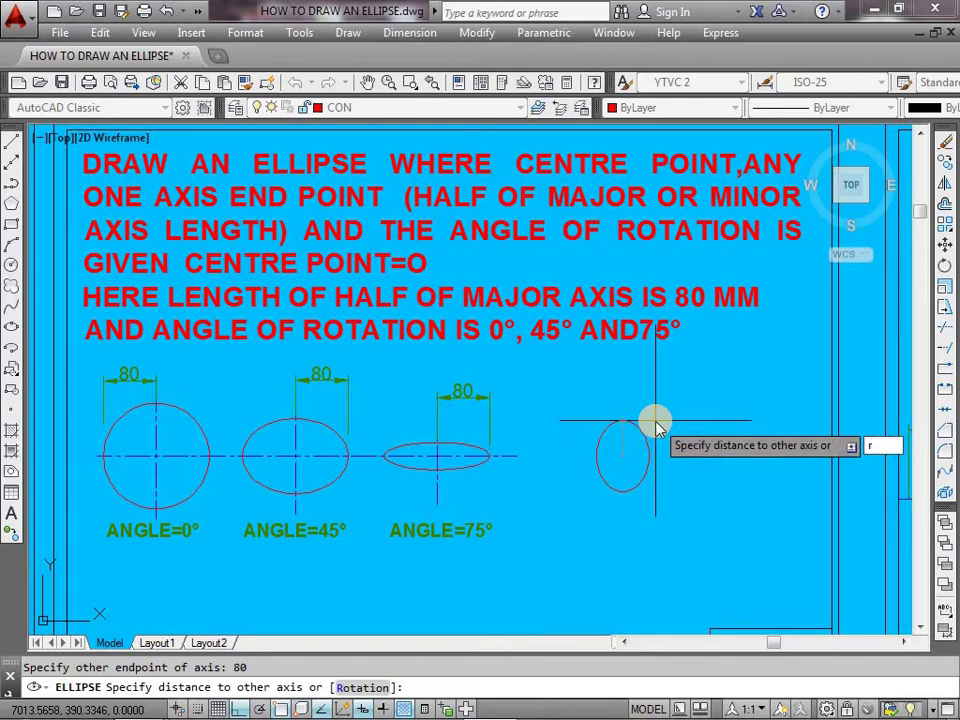
key("Return")
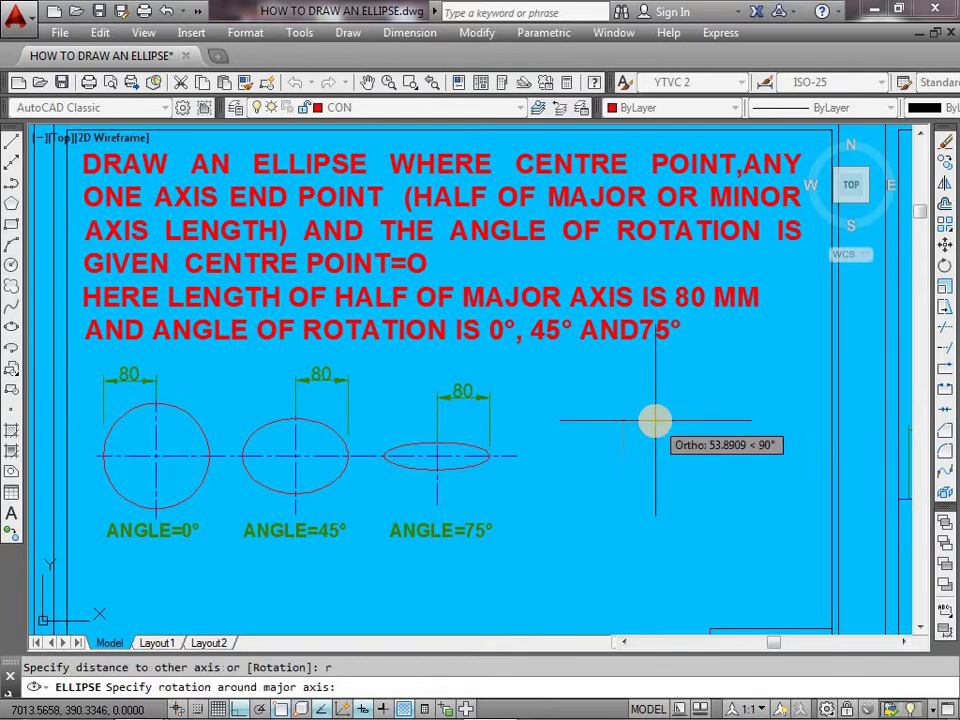
type("0")
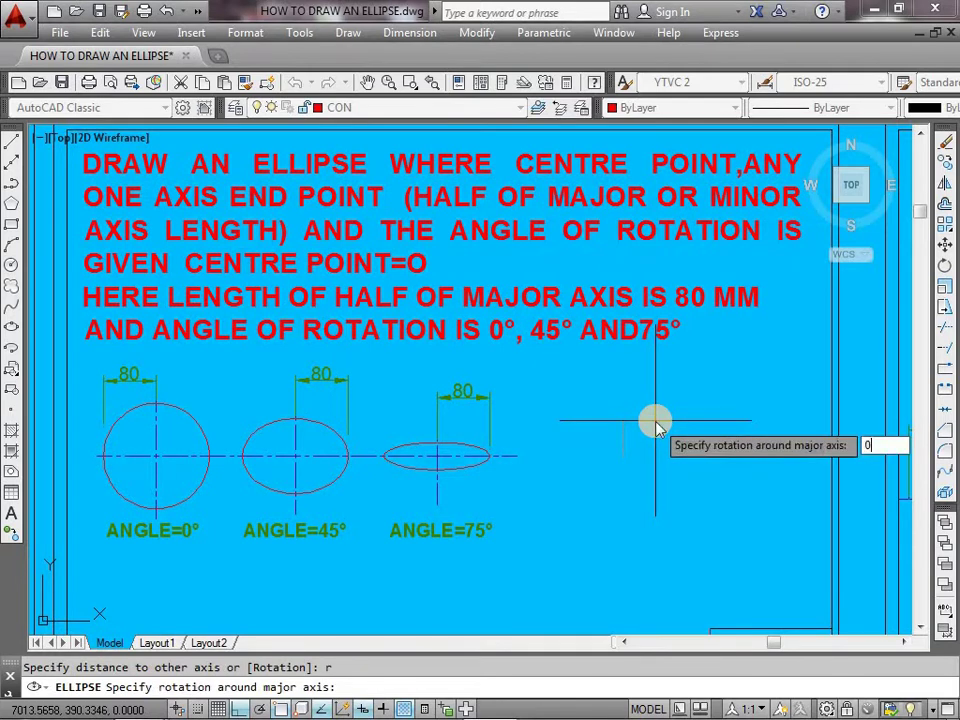
key("Return")
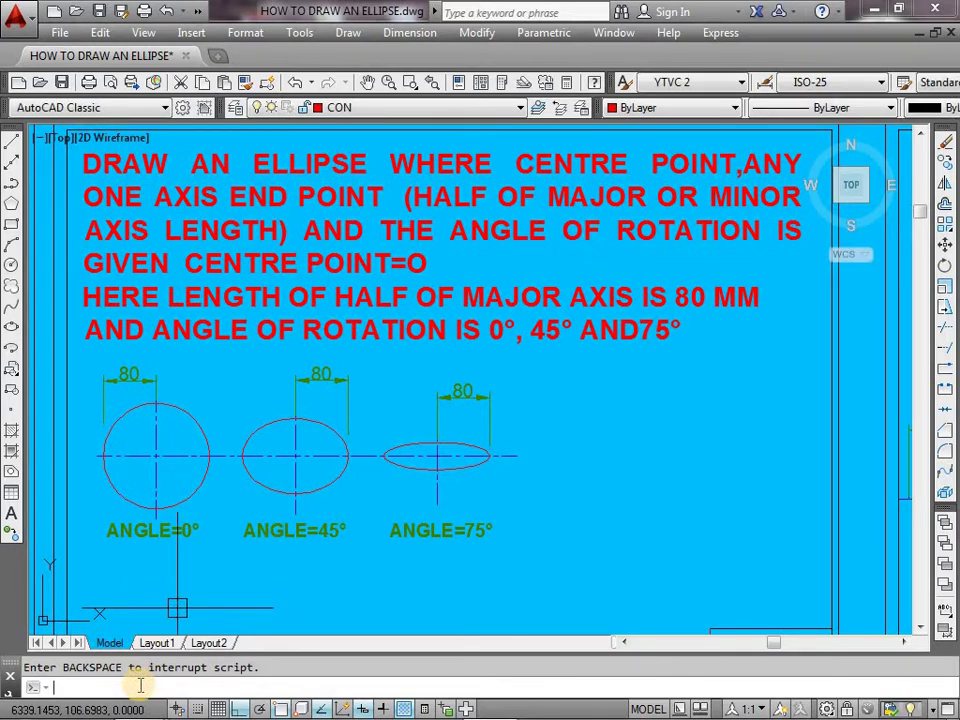
type("el")
Draw a centre-based ellipse right of the 75° example with 80 half-major axis and 0° rotation.
key("Return")
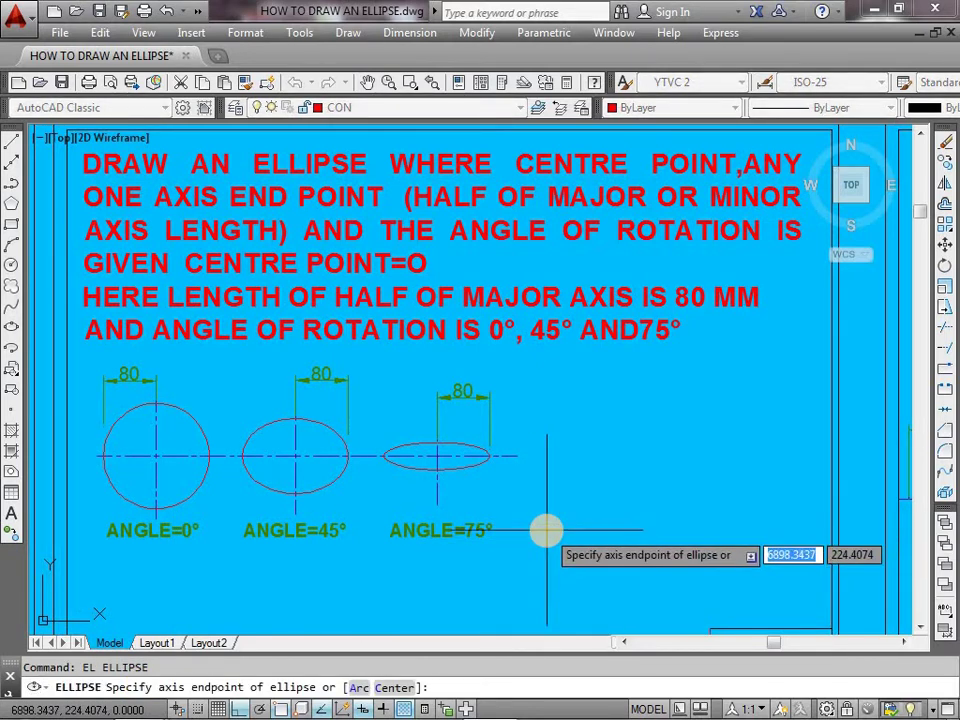
type("c")
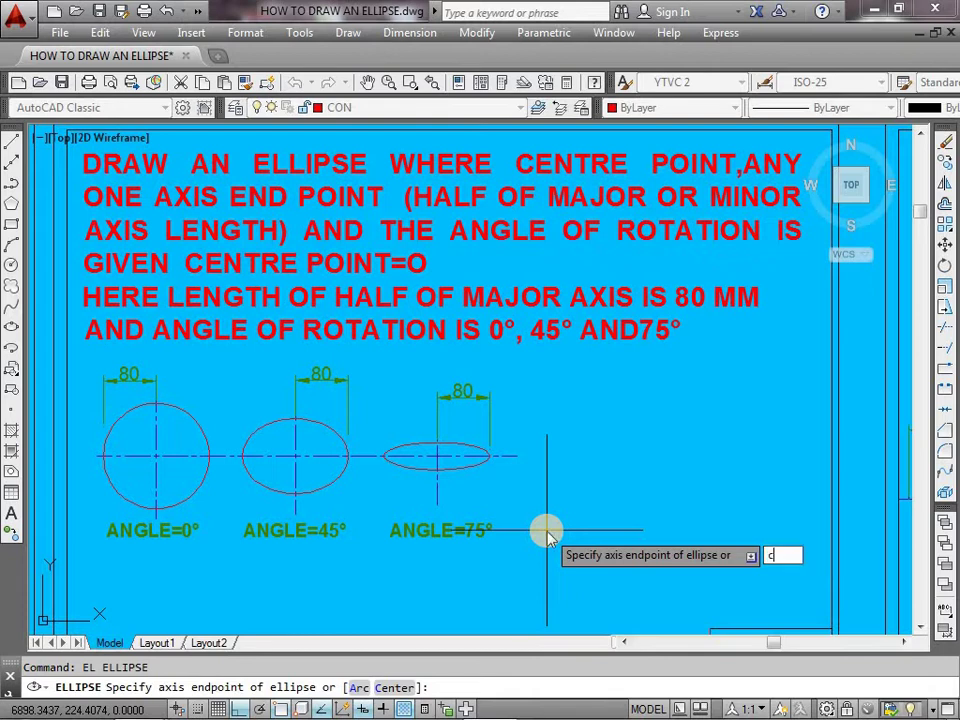
key("Return")
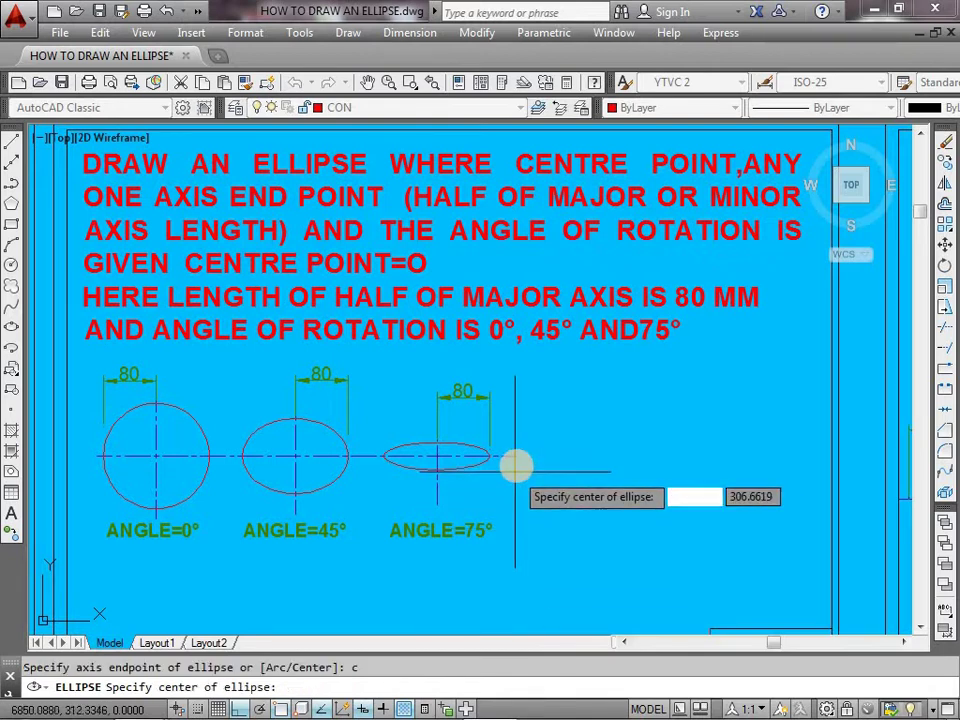
left_click(617, 455)
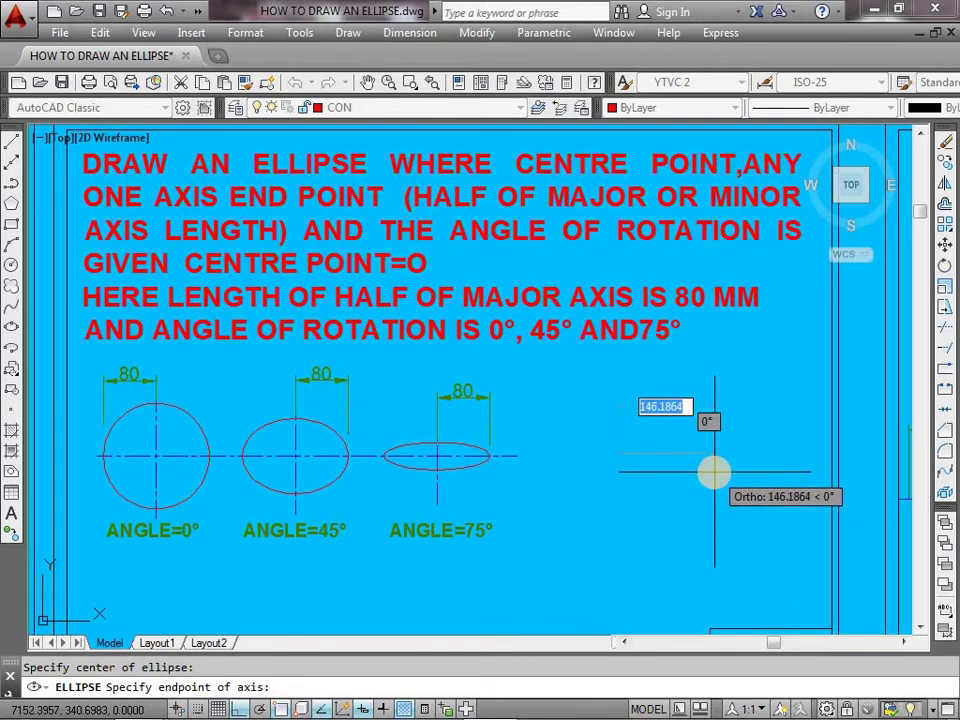
type("80")
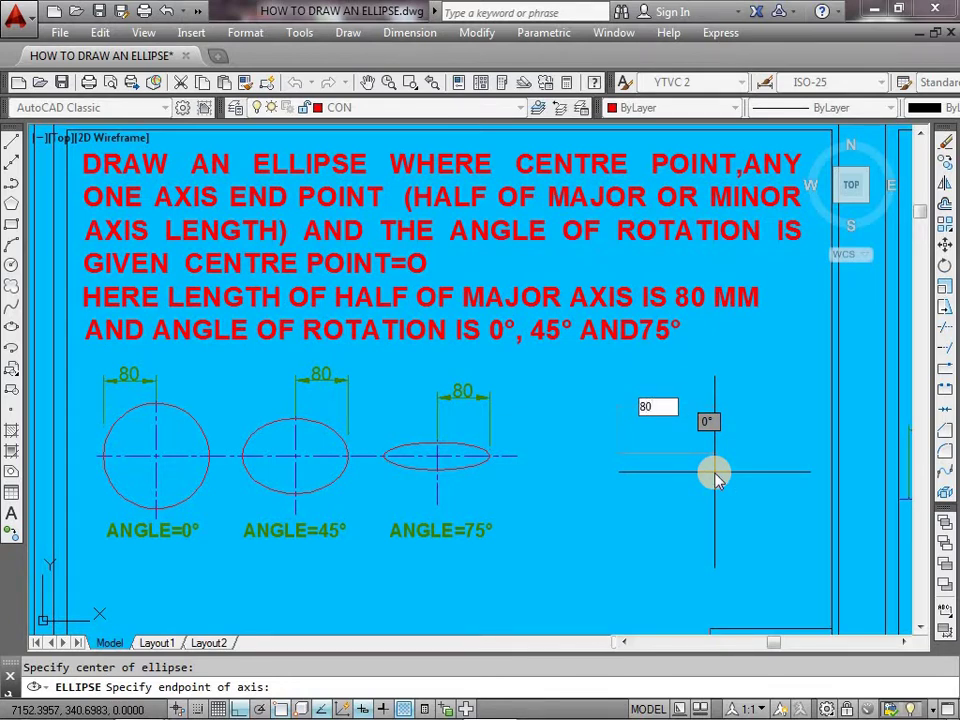
key("Return")
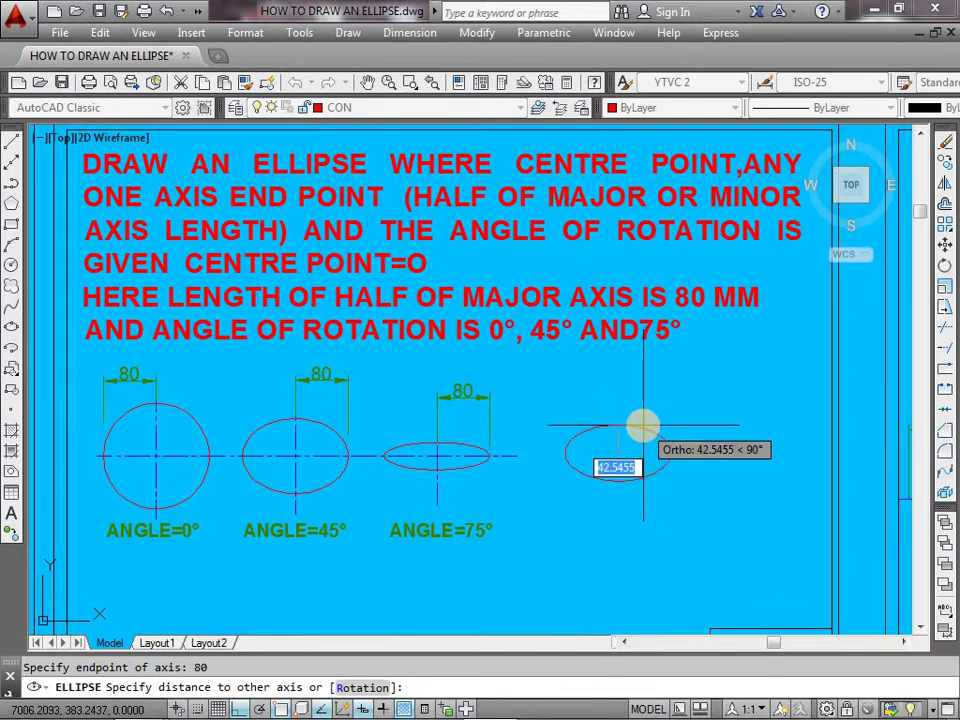
type("r")
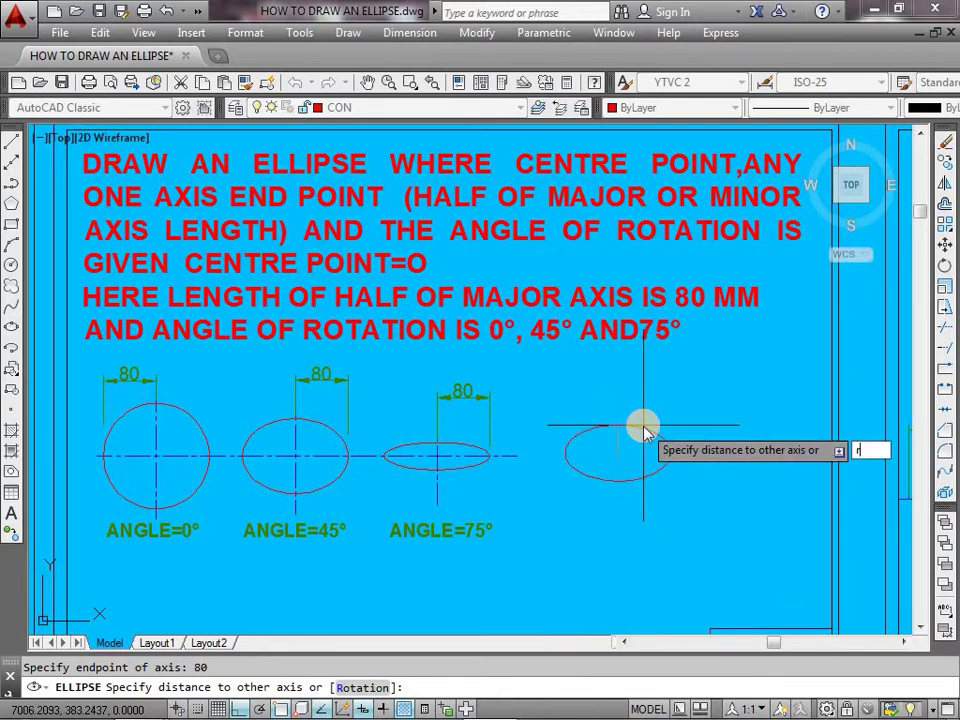
key("Return")
type("0")
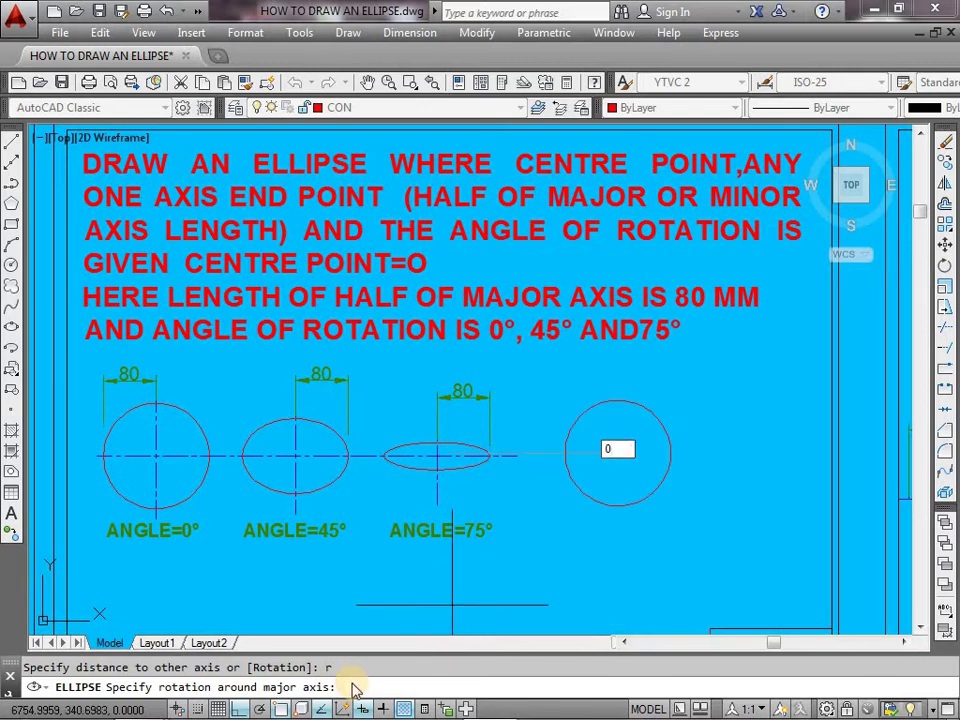
key("Return")
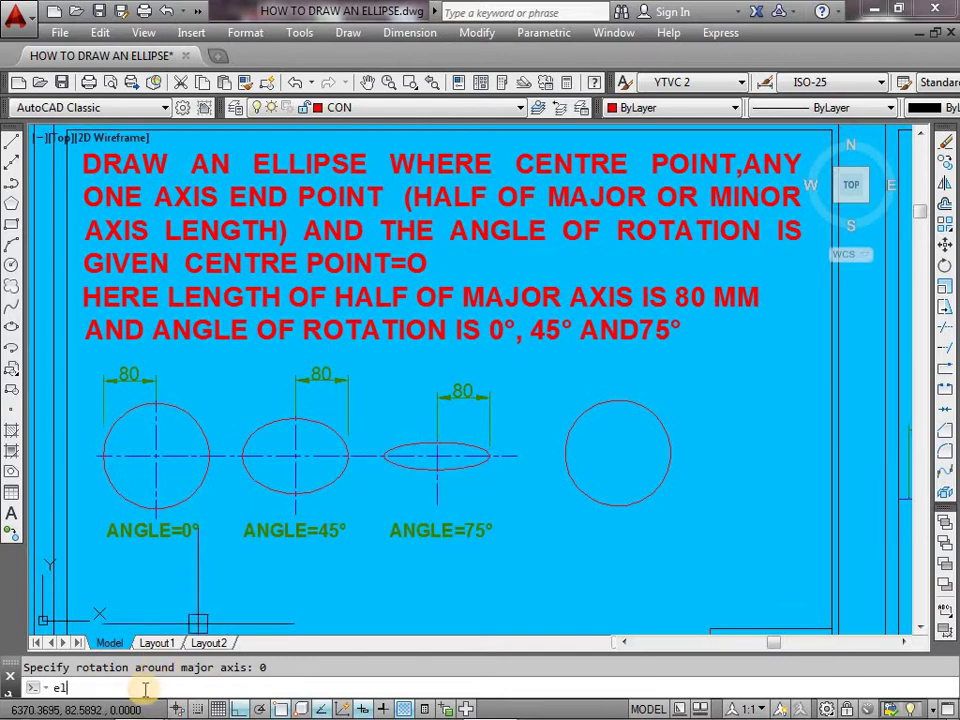
Draw a centre-based ellipse right of the circle with an 80 half major axis, rotated 45°.
key("Return")
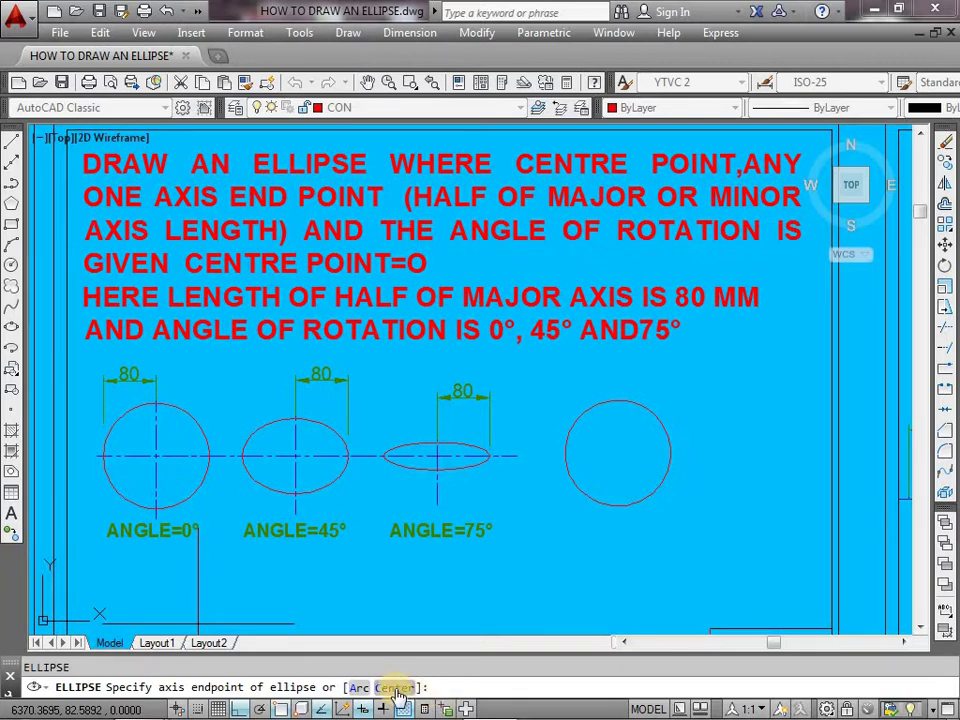
left_click(396, 688)
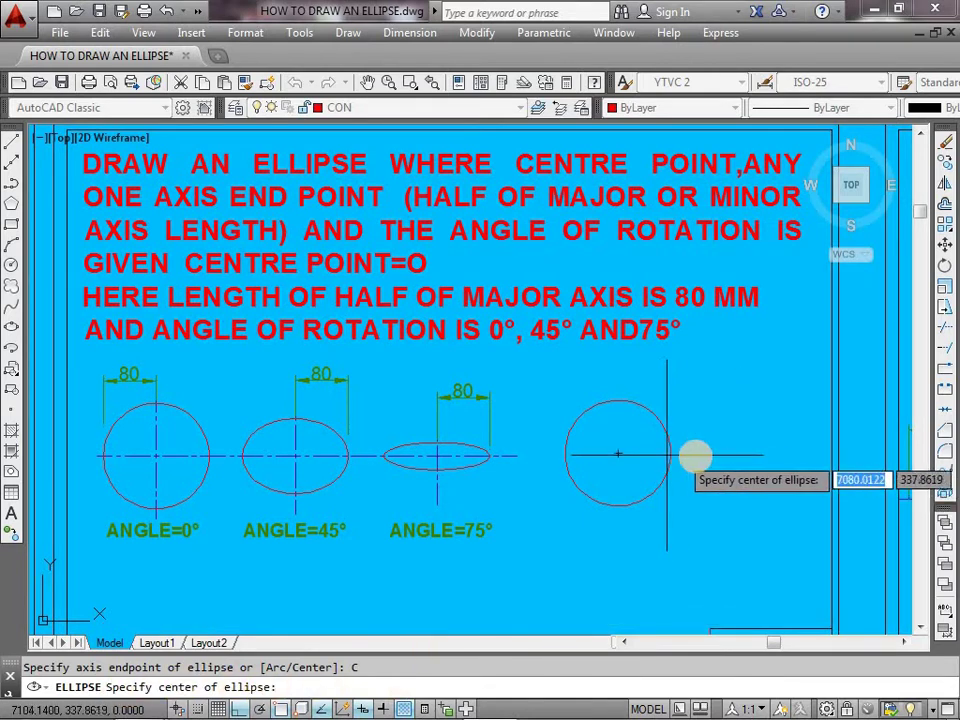
left_click(746, 456)
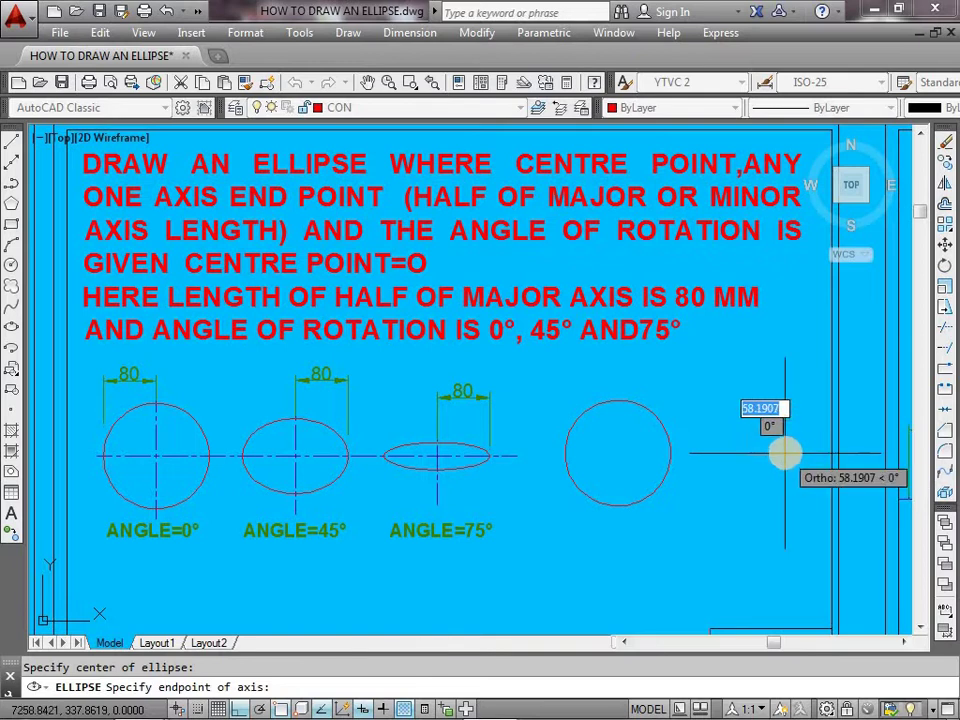
type("80")
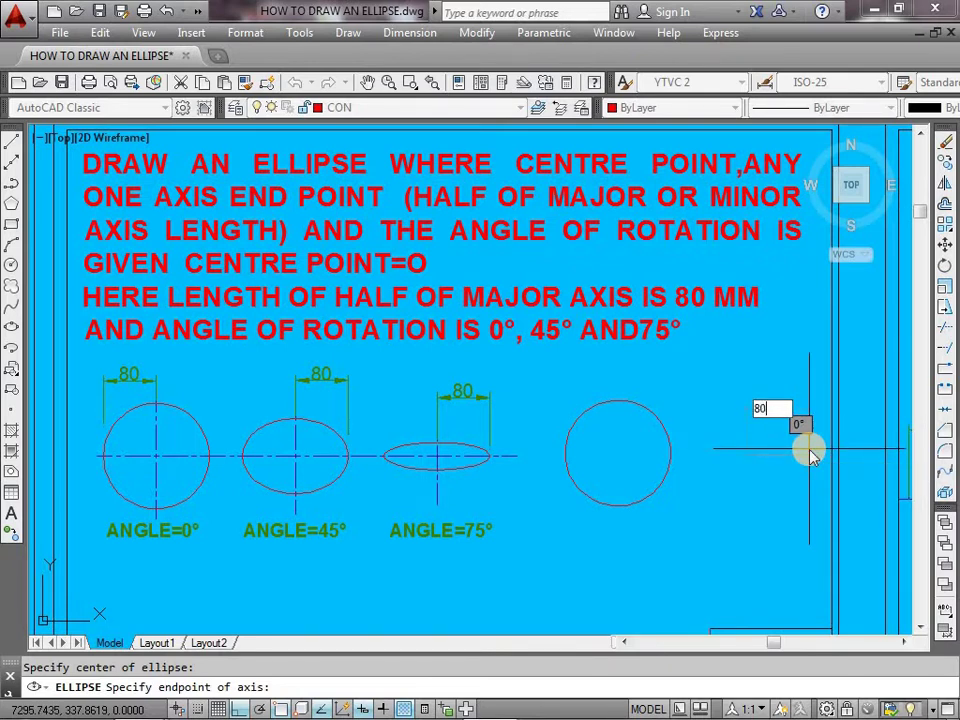
key("Return")
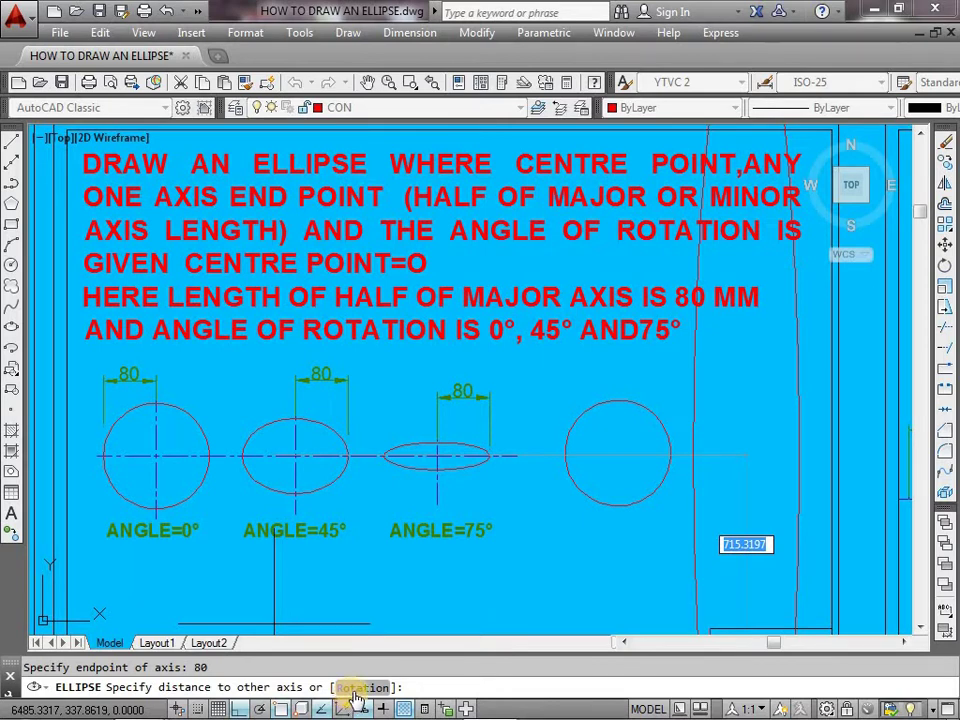
left_click(355, 688)
type("45")
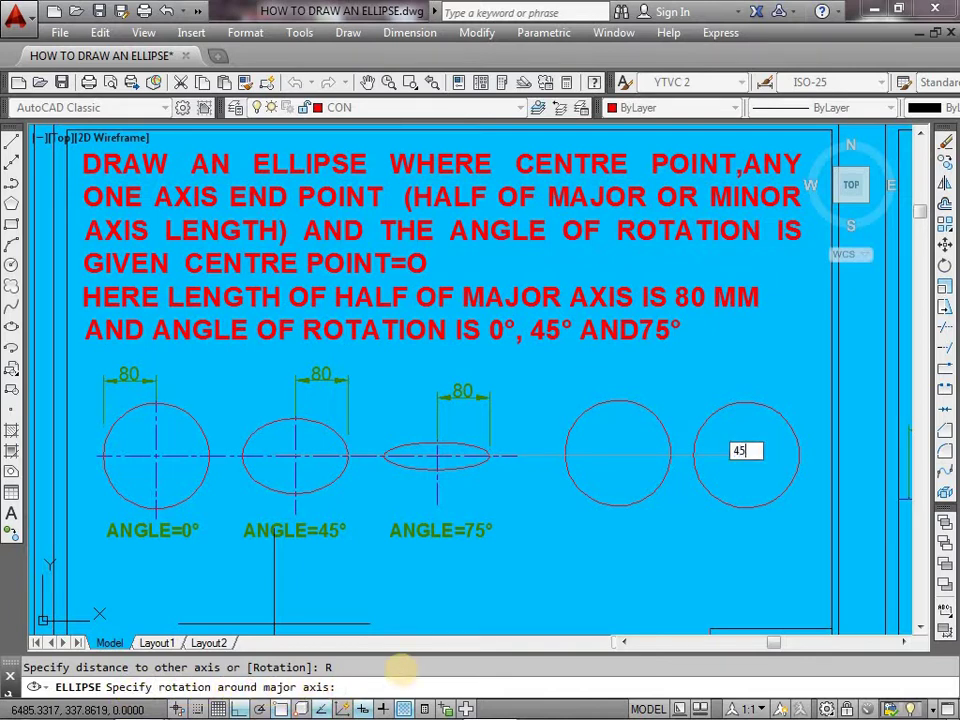
key("Return")
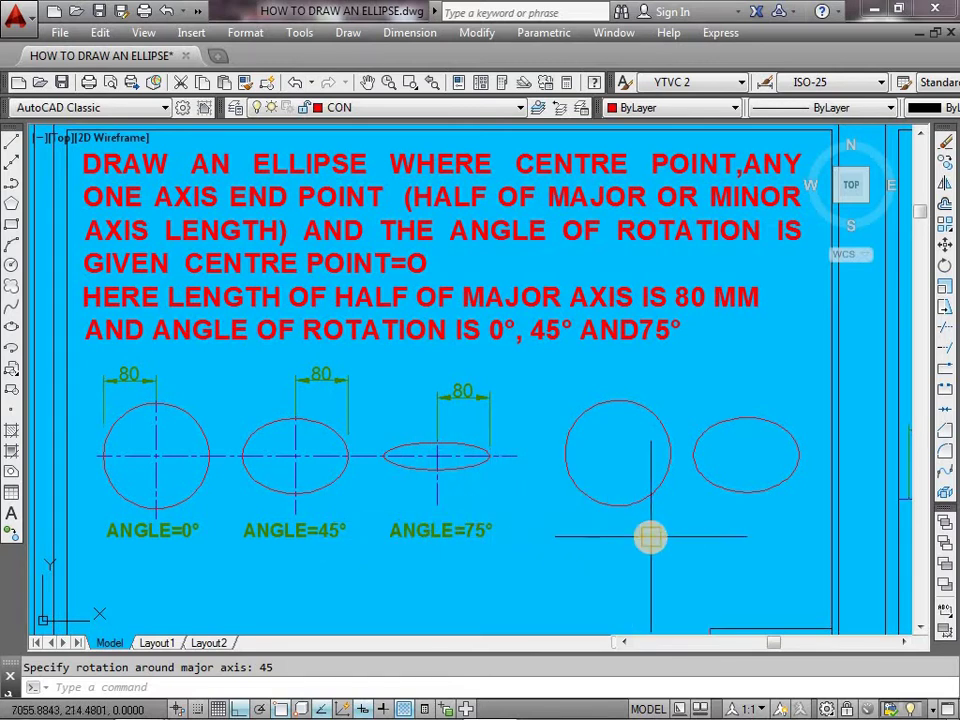
Pan the view to frame the elliptical-arc exercise with its 120°, 180° and 270° examples.
middle_click_drag(740, 542, 406, 526)
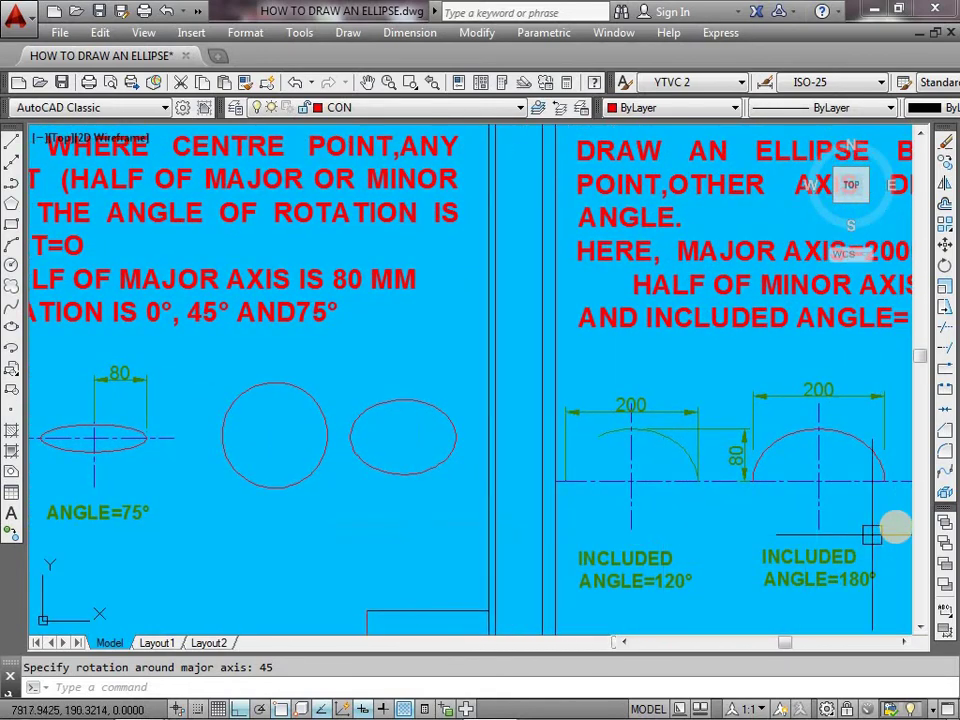
middle_click_drag(872, 525, 664, 510)
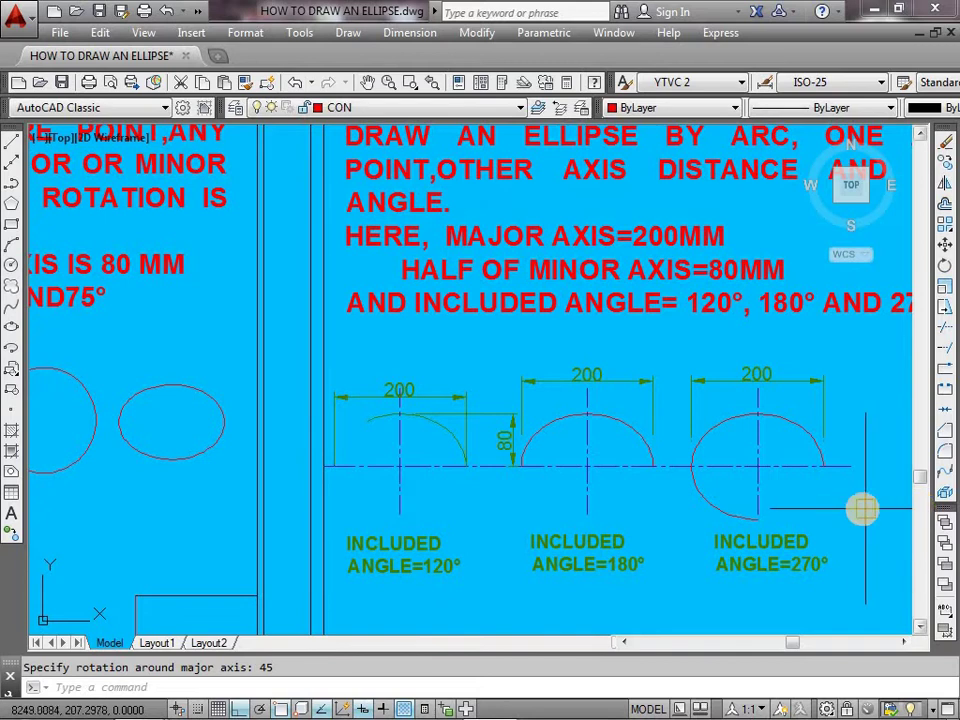
middle_click_drag(861, 510, 688, 508)
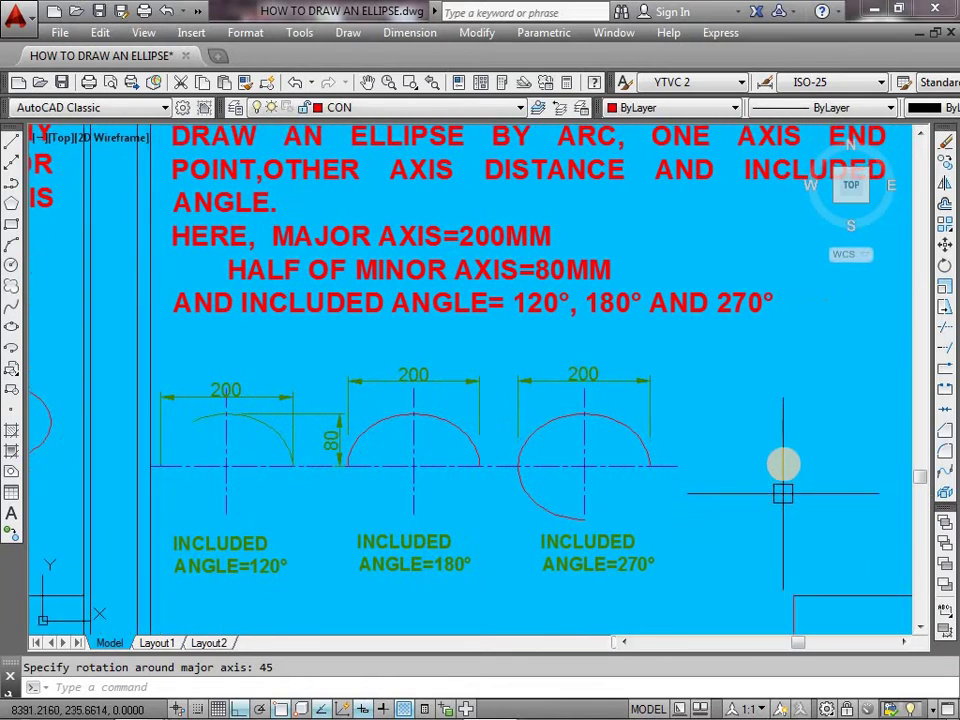
mouse_move(782, 493)
middle_mouse_down()
mouse_move(757, 501)
mouse_move(761, 476)
middle_mouse_up()
scroll(755, 505, "up", 3)
scroll(752, 507, "down", 3)
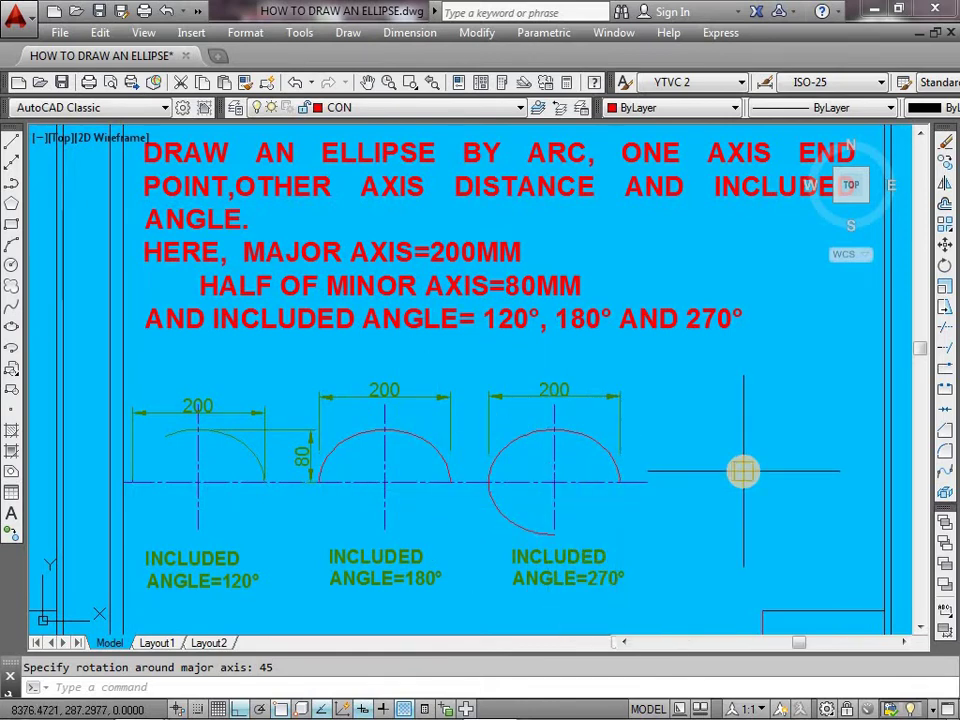
mouse_move(739, 467)
middle_mouse_down()
mouse_move(707, 431)
mouse_move(697, 479)
middle_mouse_up()
type("e")
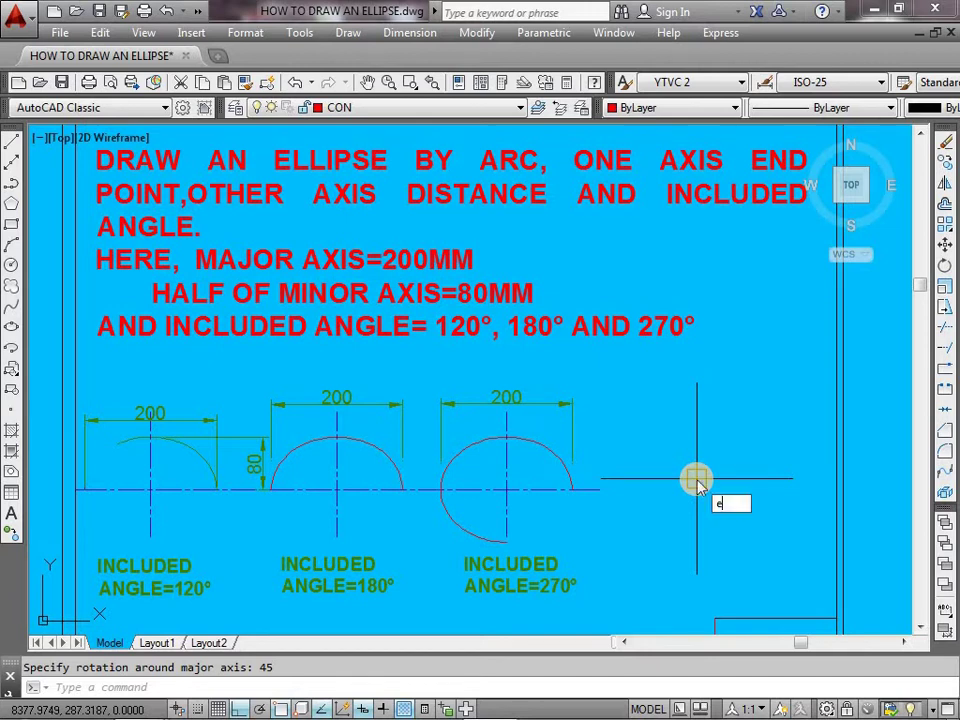
Start the ELLIPSE command in Arc mode for a new elliptical arc.
type("l")
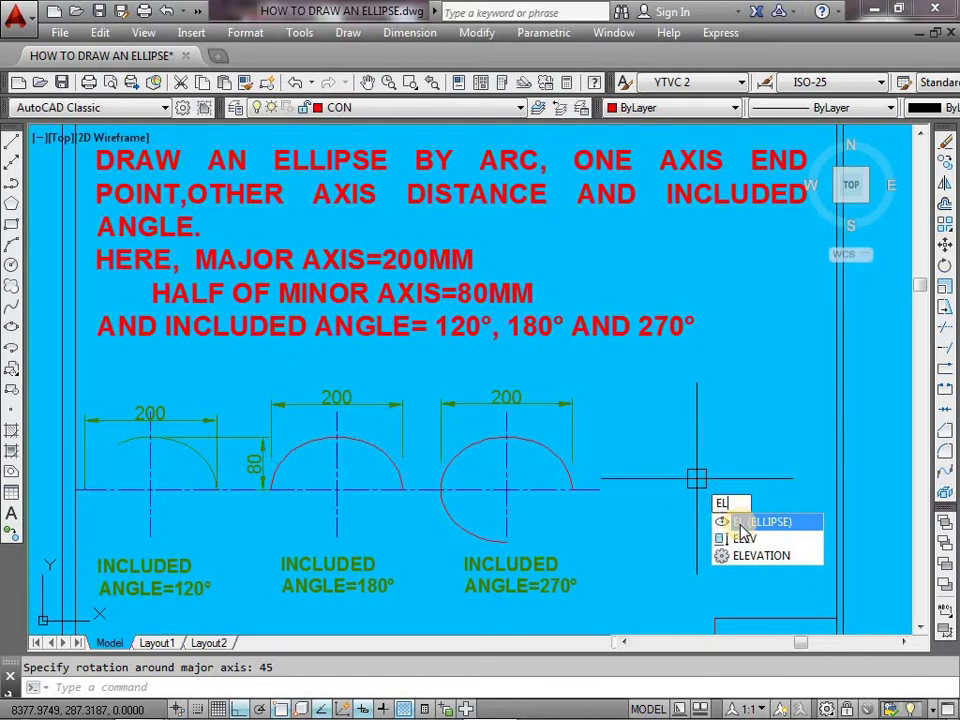
left_click(740, 522)
type("a")
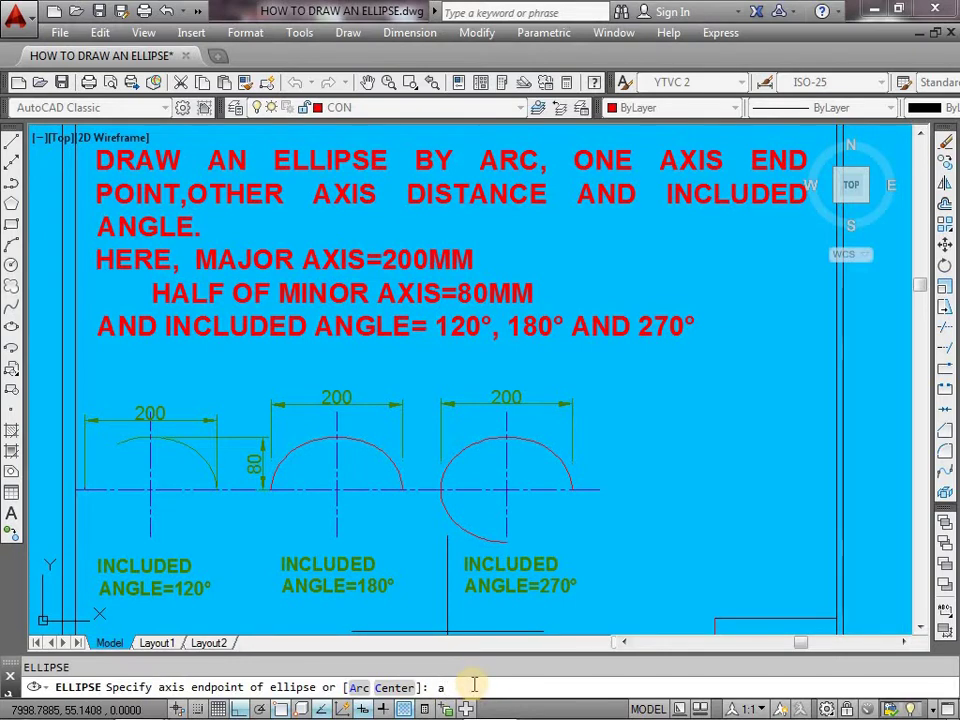
key("Return")
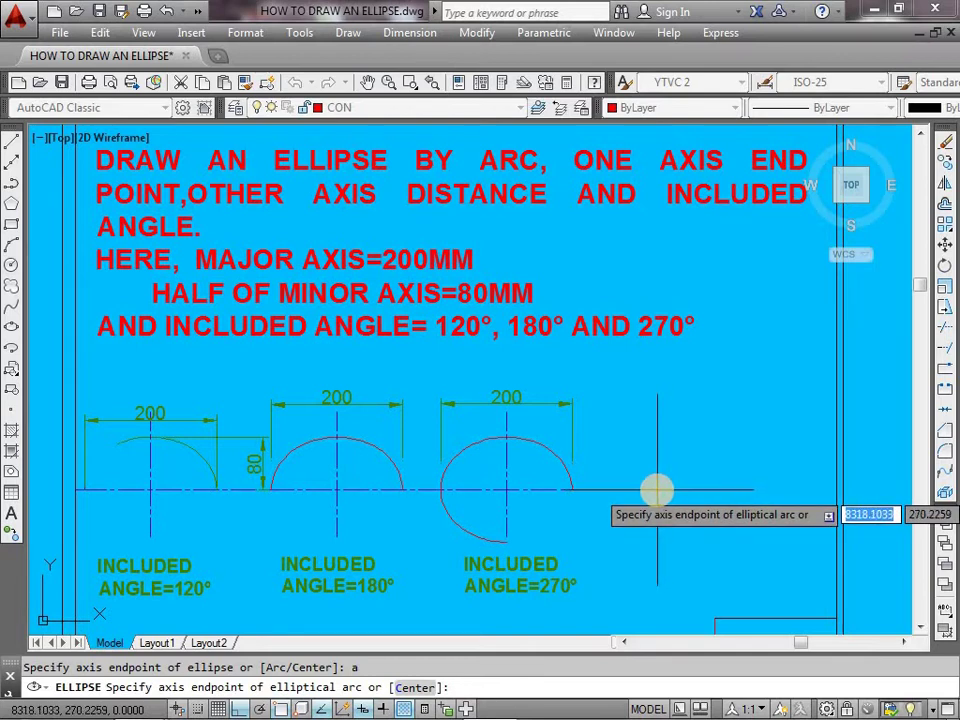
left_click(657, 490)
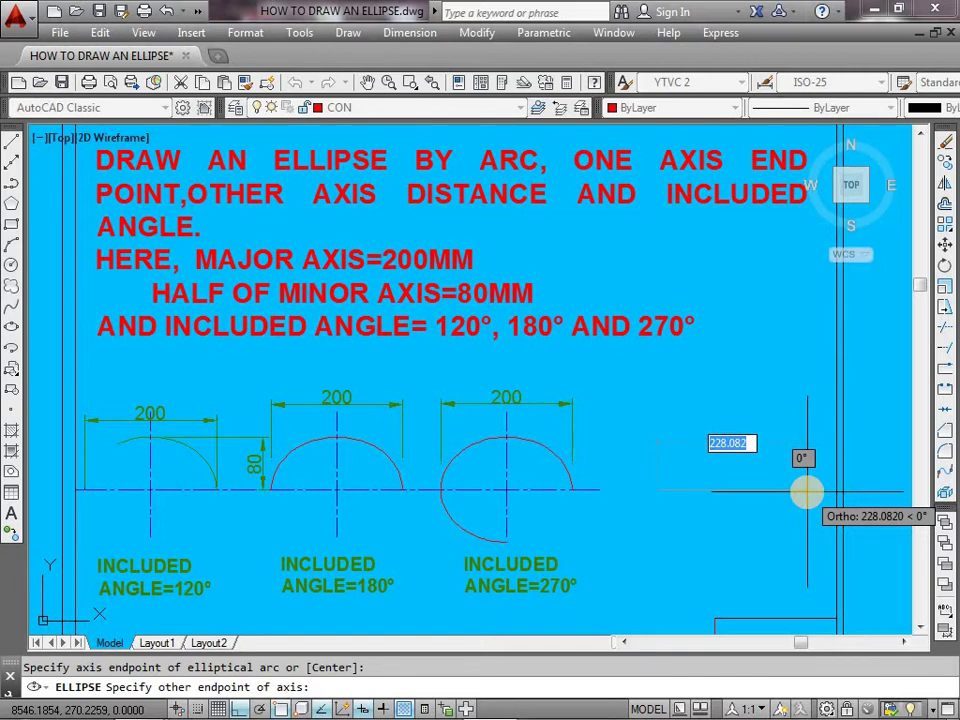
middle_click(808, 491)
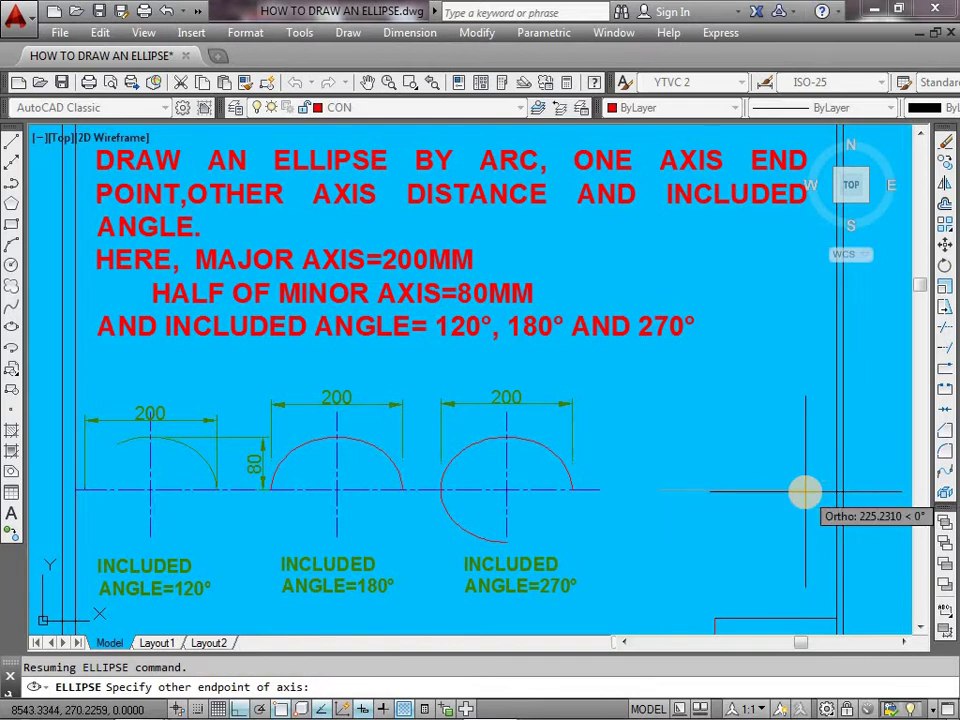
type("2")
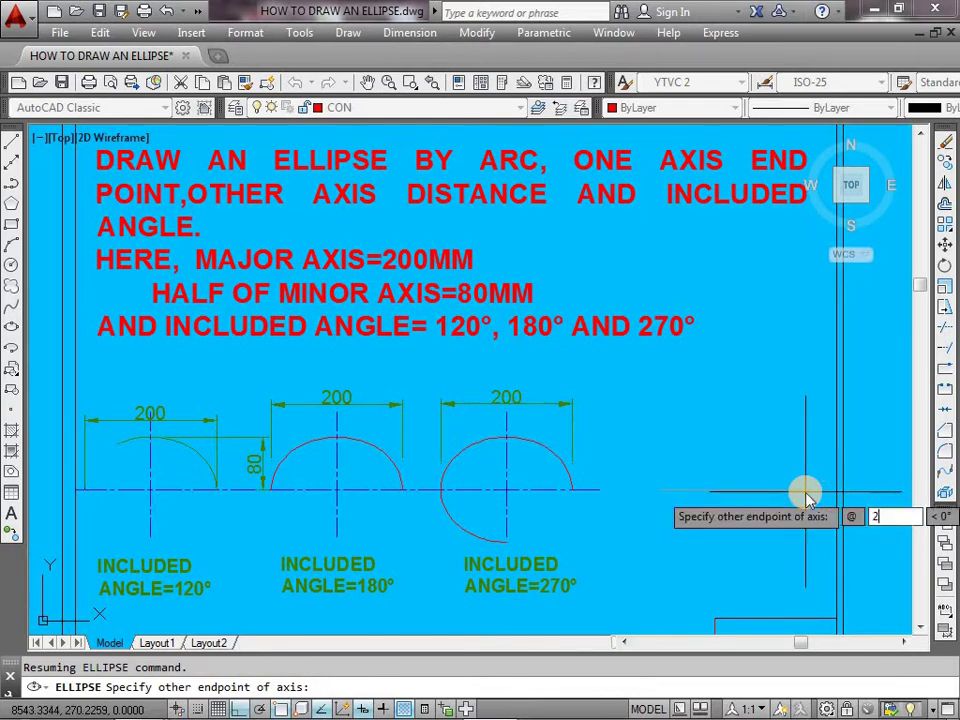
type("00")
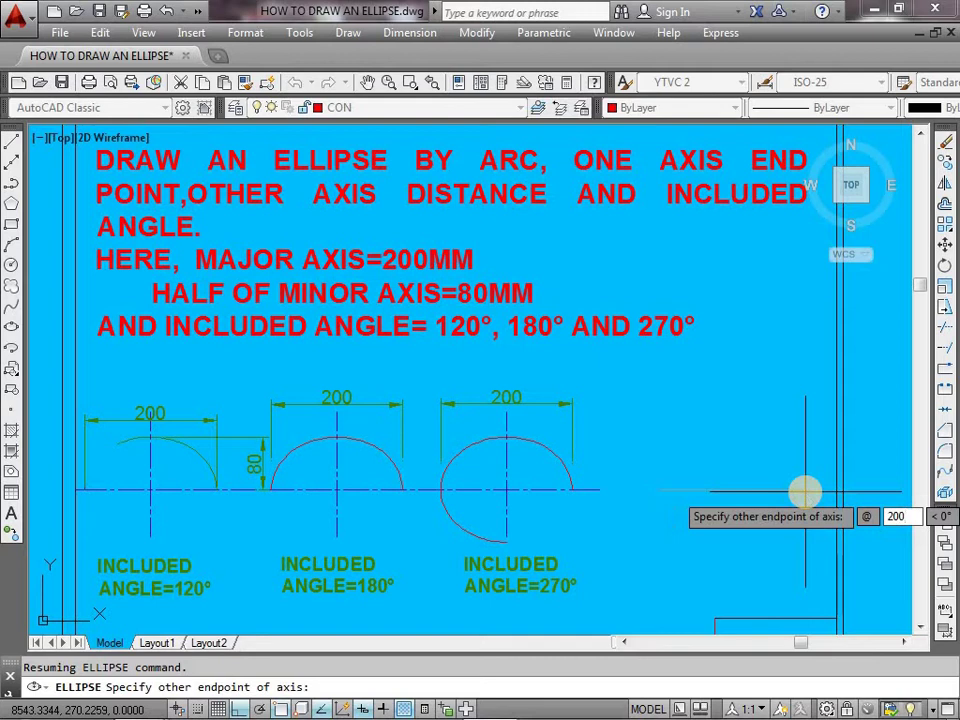
key("Tab")
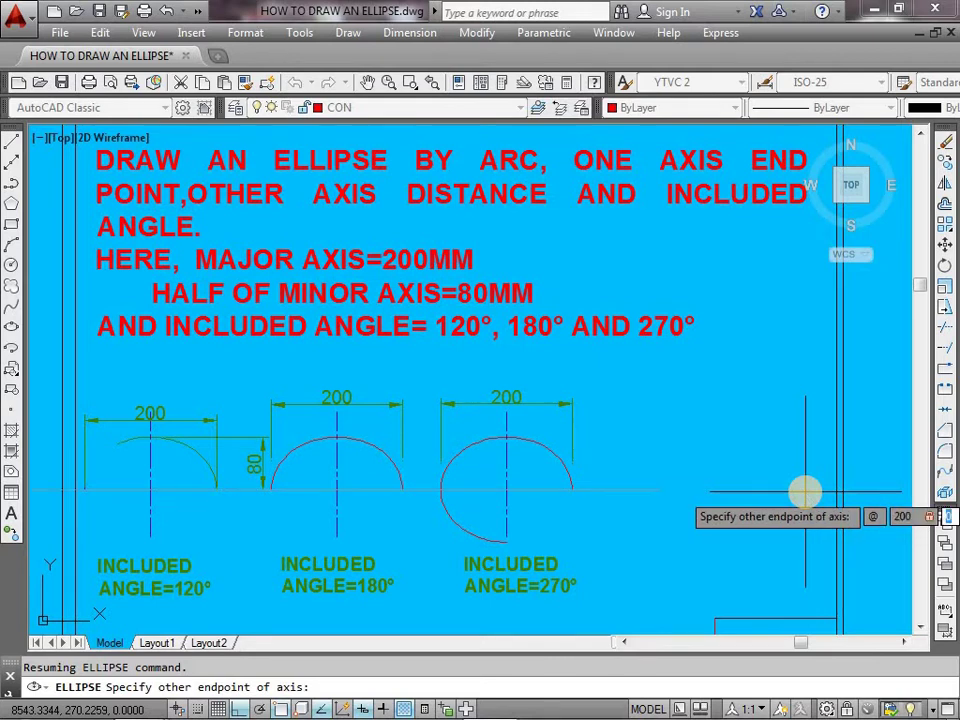
type("0")
key("Return")
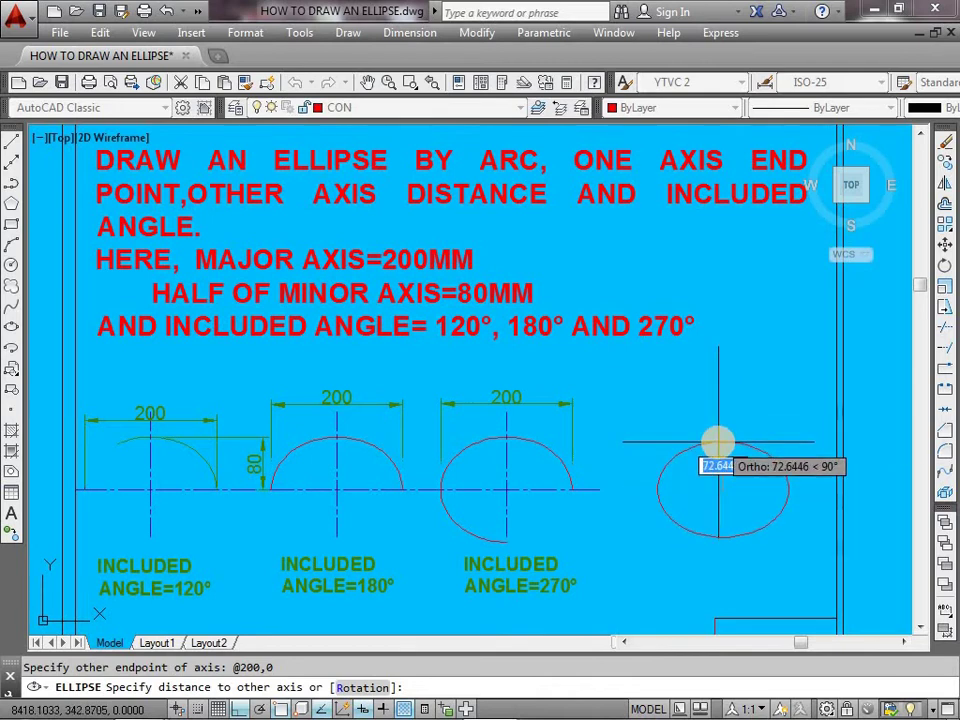
Enter 80 as the half minor axis and choose the Parameter option for the start.
type("8")
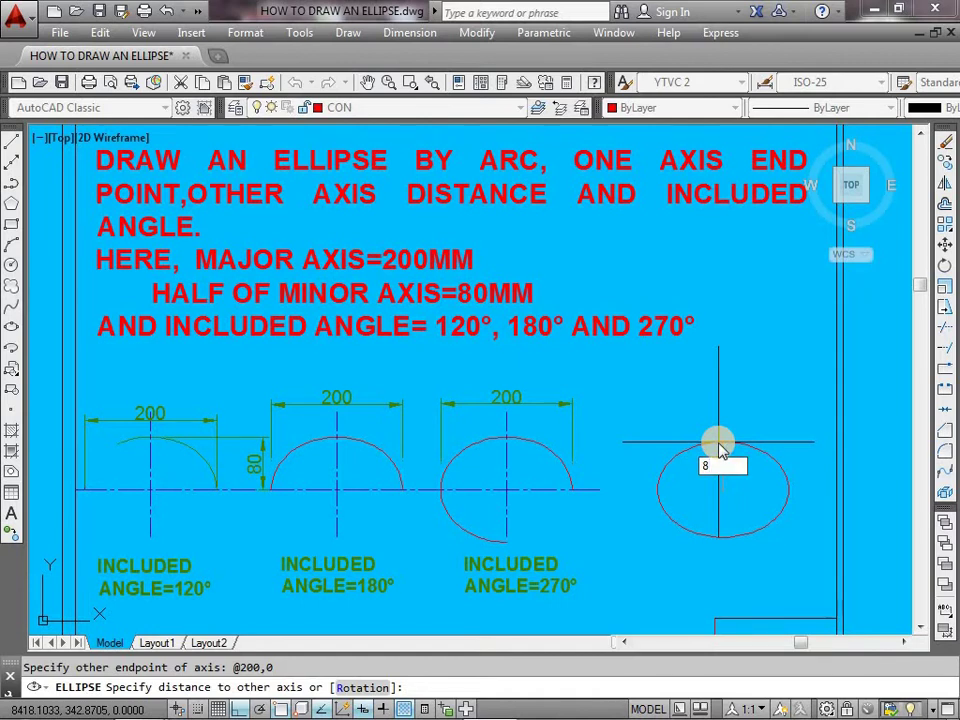
type("0")
key("Return")
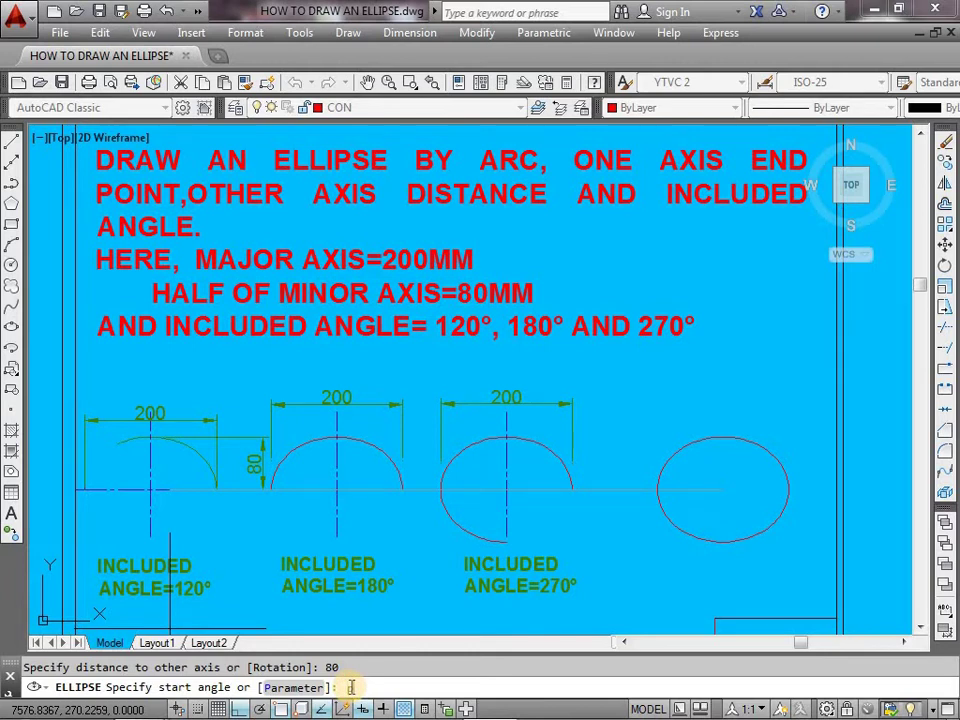
type("p")
key("Return")
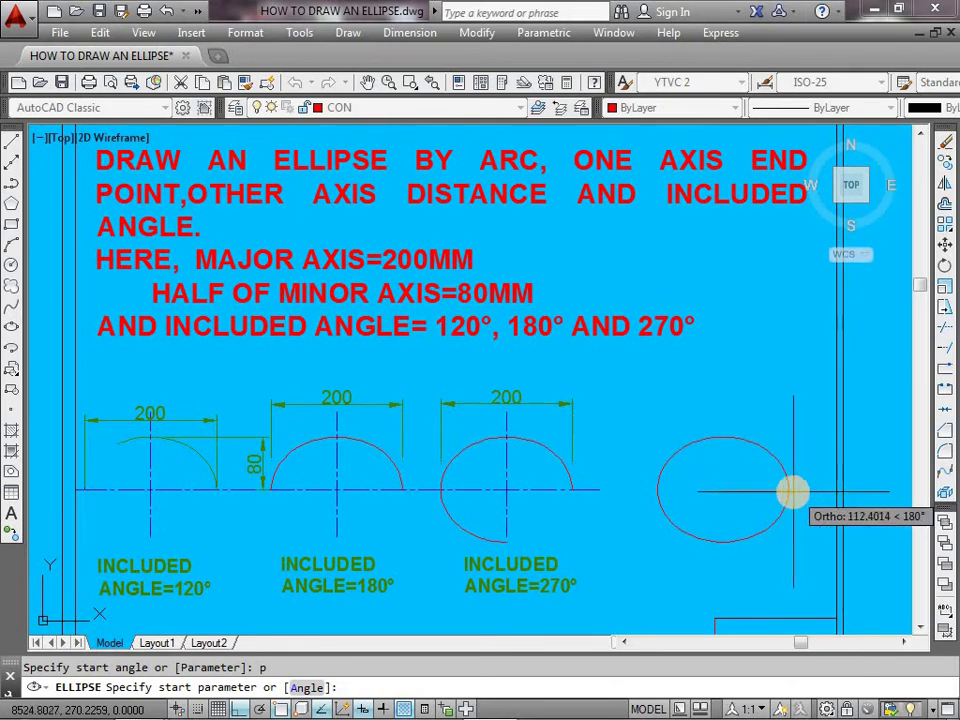
Start the arc at the major axis's right end and turn Ortho off with F8.
left_click(788, 490)
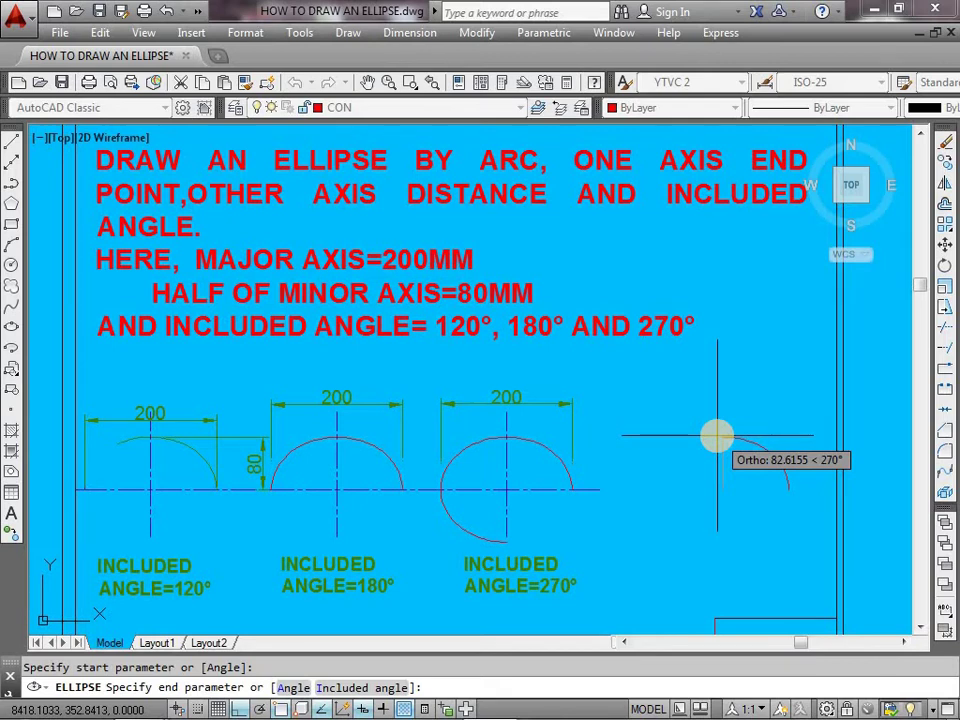
key("F8")
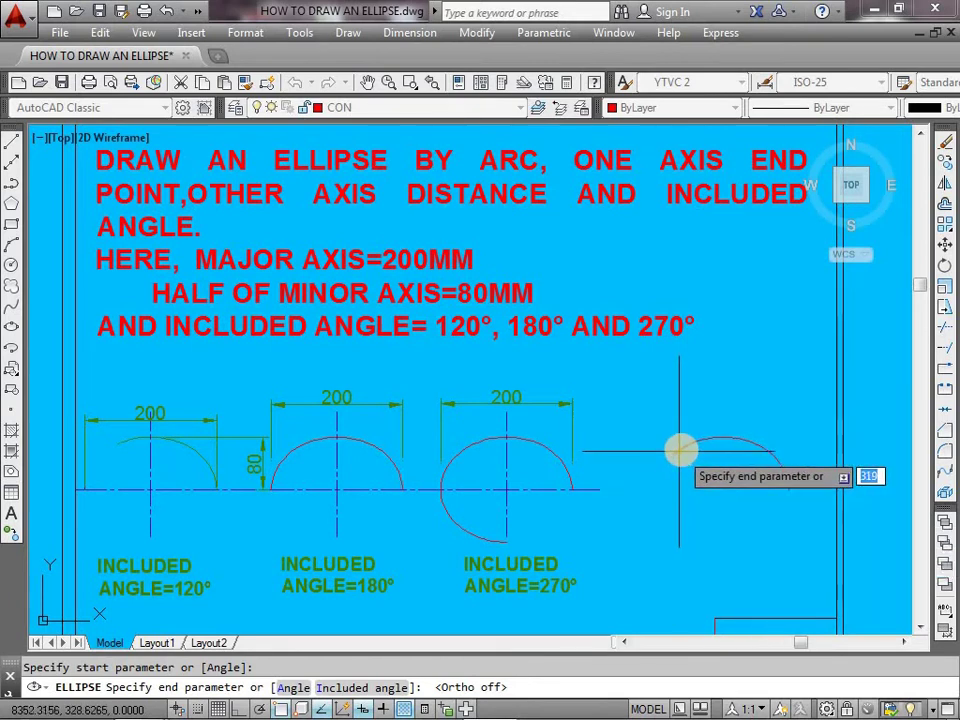
left_click(620, 590)
type("a")
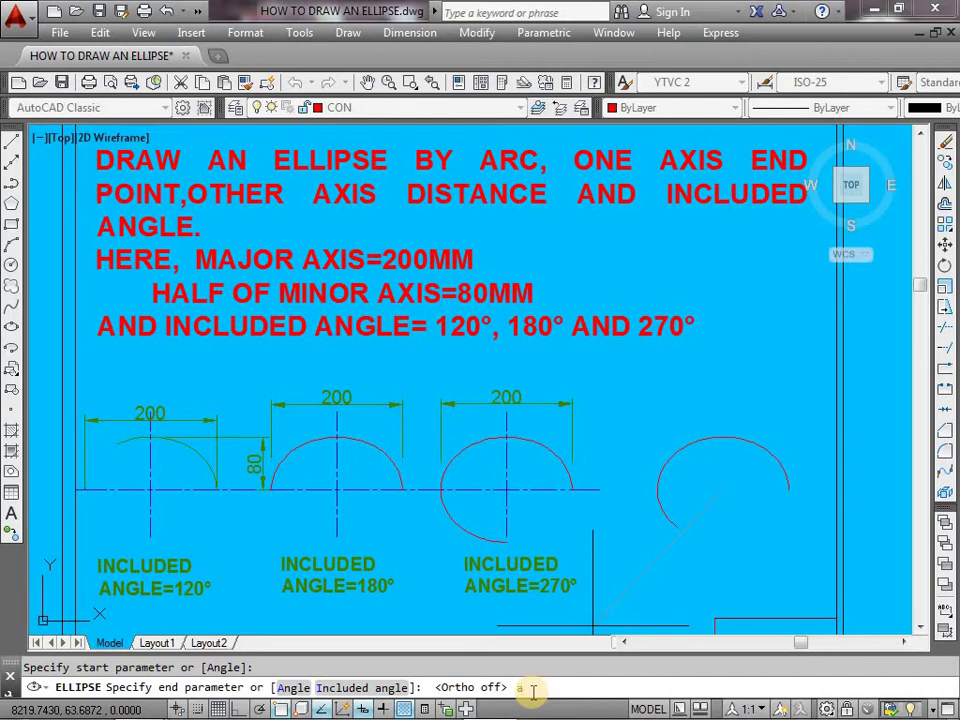
Finish the elliptical arc with a 120° included angle.
key("Return")
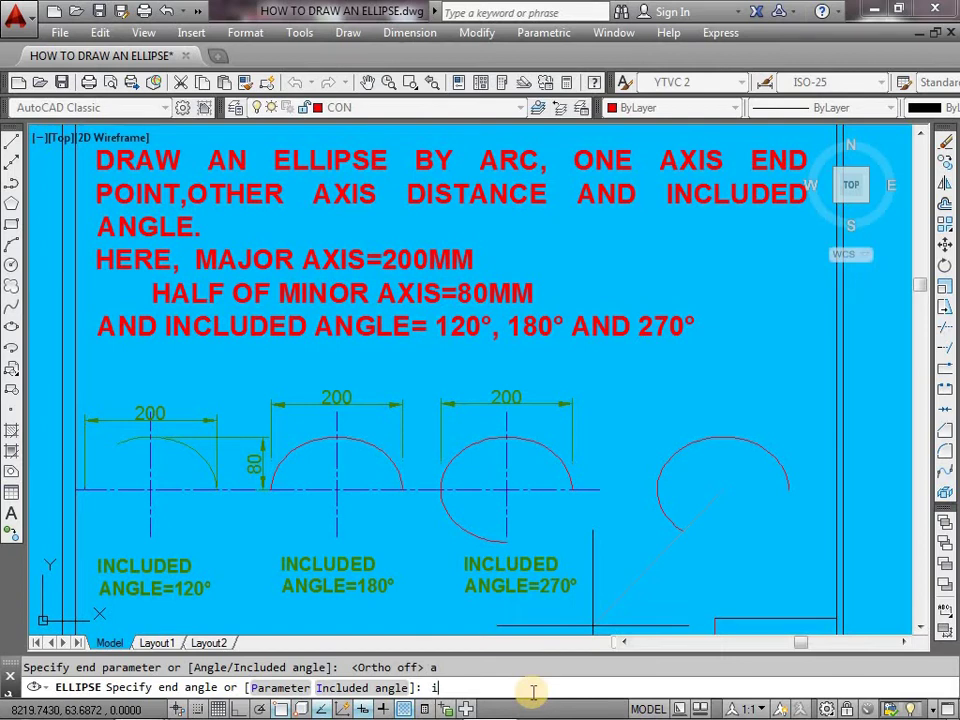
key("Return")
type("120")
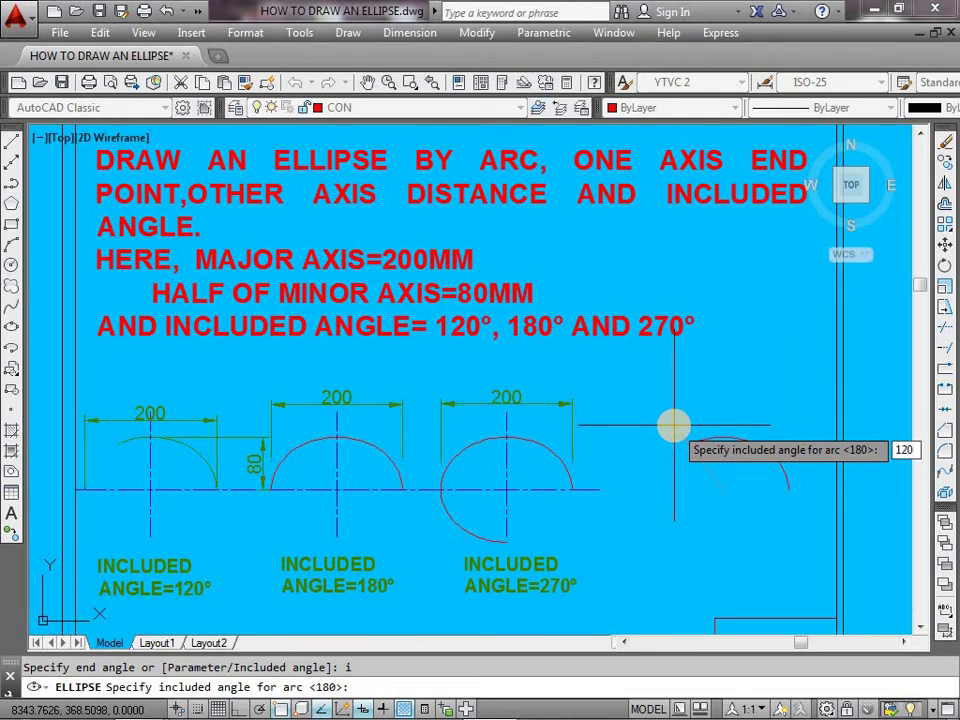
key("Return")
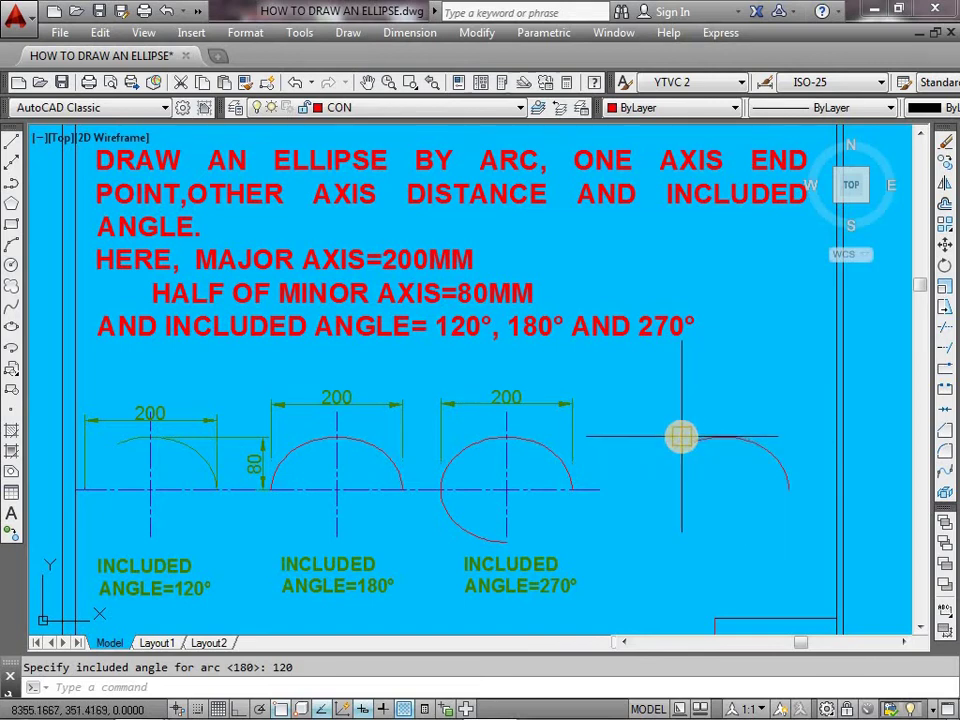
Draw a line from the base line's left end to the arc's left endpoint to close the sector.
type("l")
key("Return")
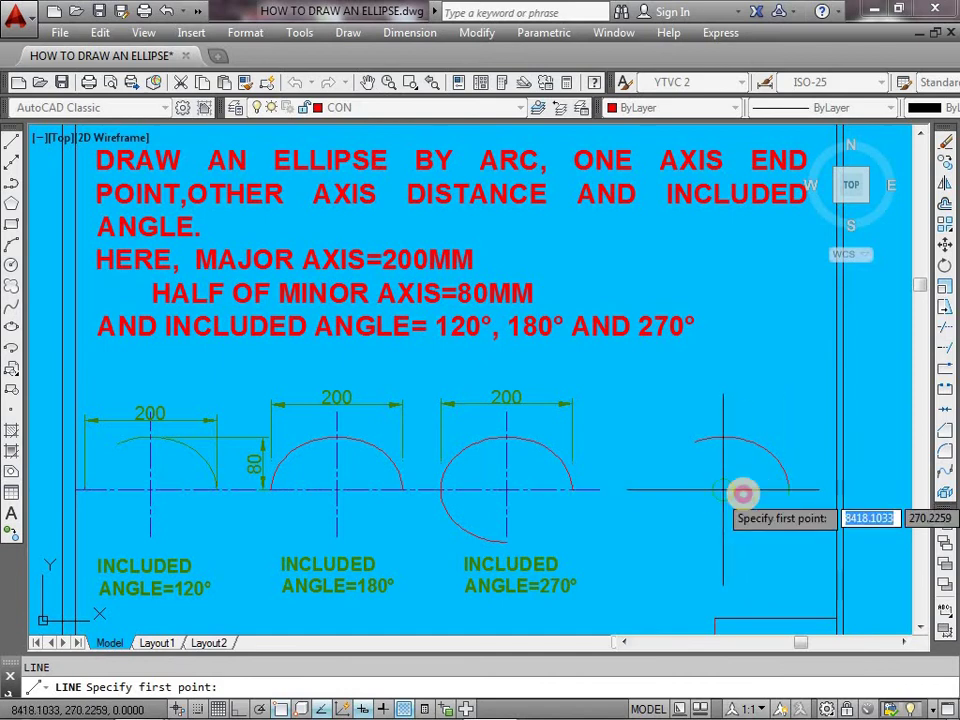
left_click(742, 492)
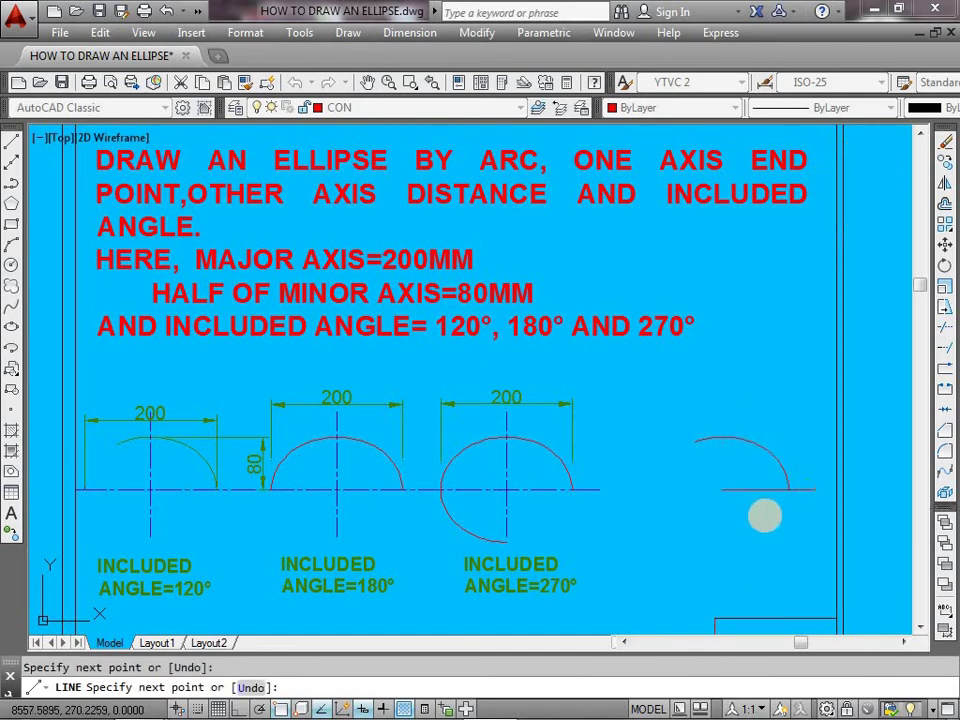
scroll(698, 509, "up", 5)
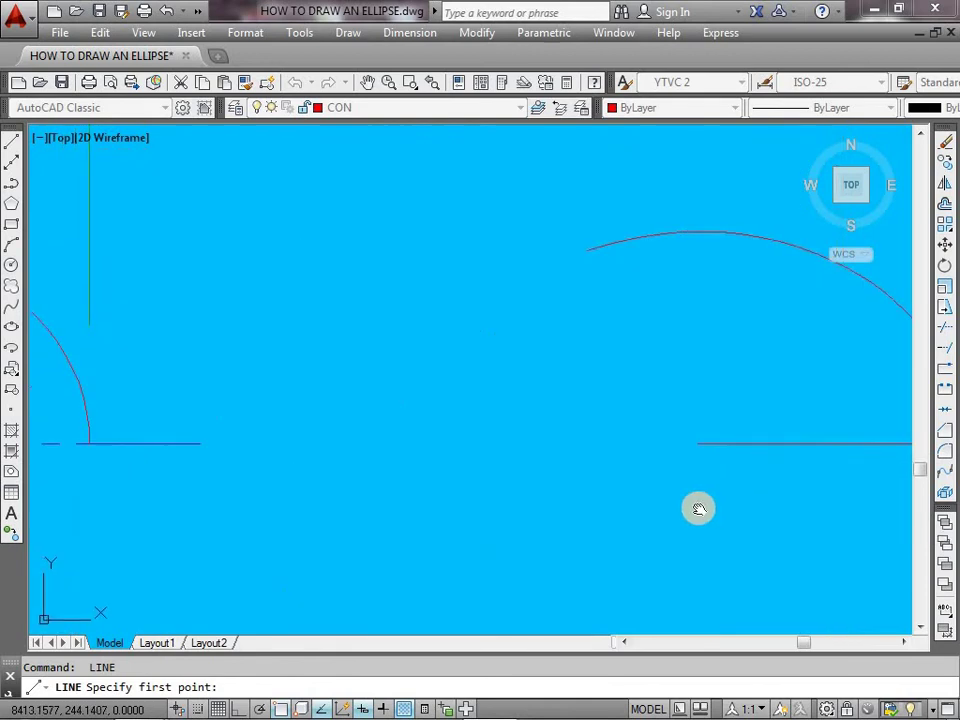
middle_click_drag(698, 509, 506, 525)
key("Return")
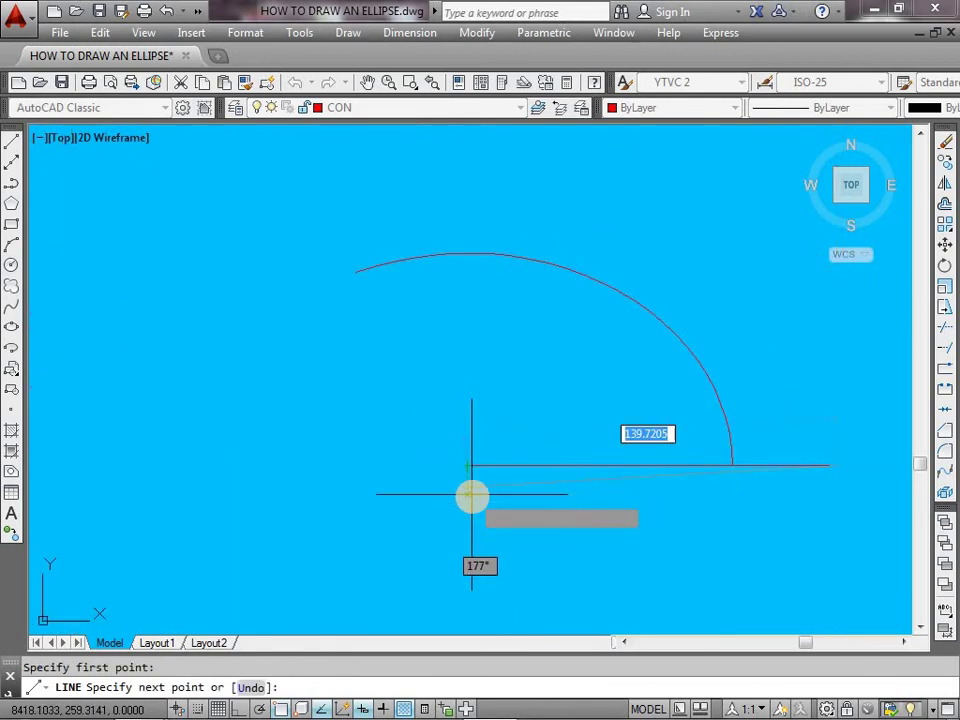
key("Return")
key("Return")
left_click(467, 465)
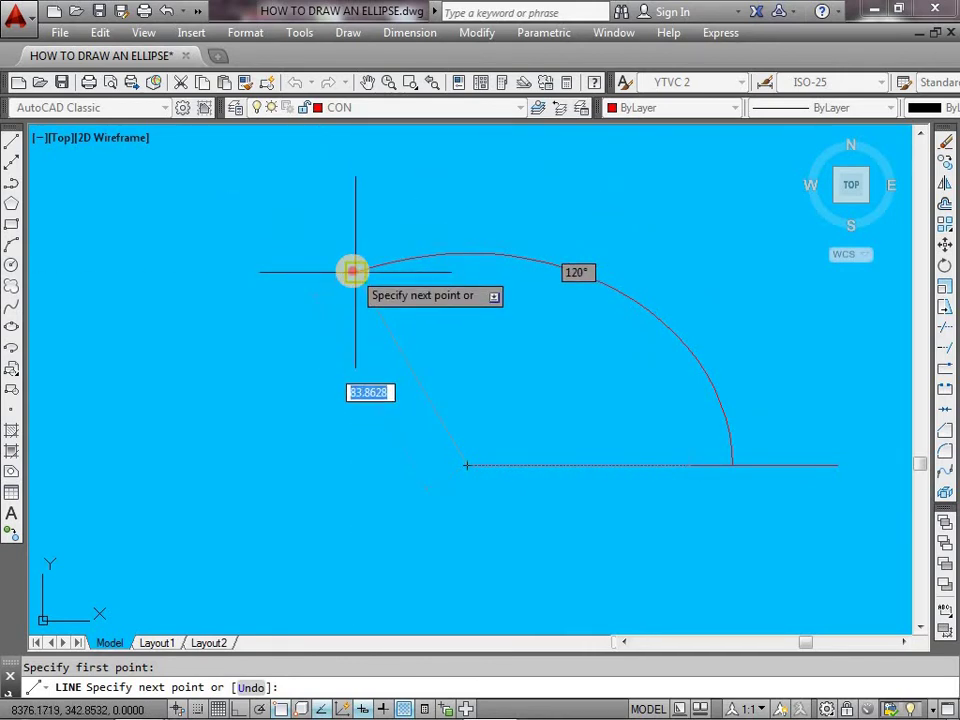
left_click(355, 272)
key("Return")
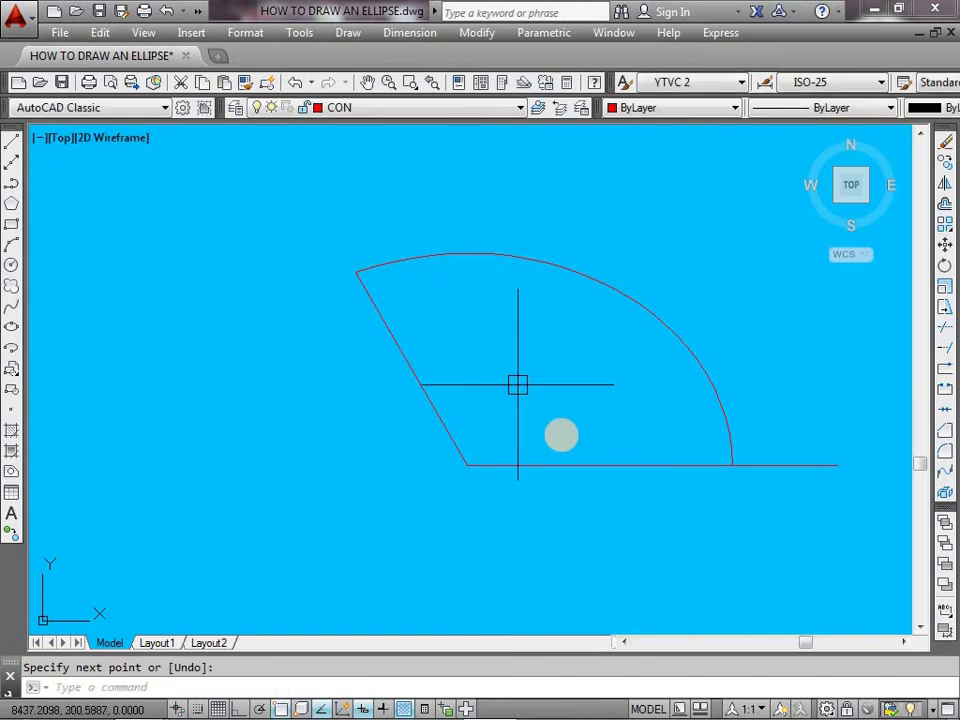
Add a 120° angular dimension between the slanted line and the horizontal base line.
left_click(400, 32)
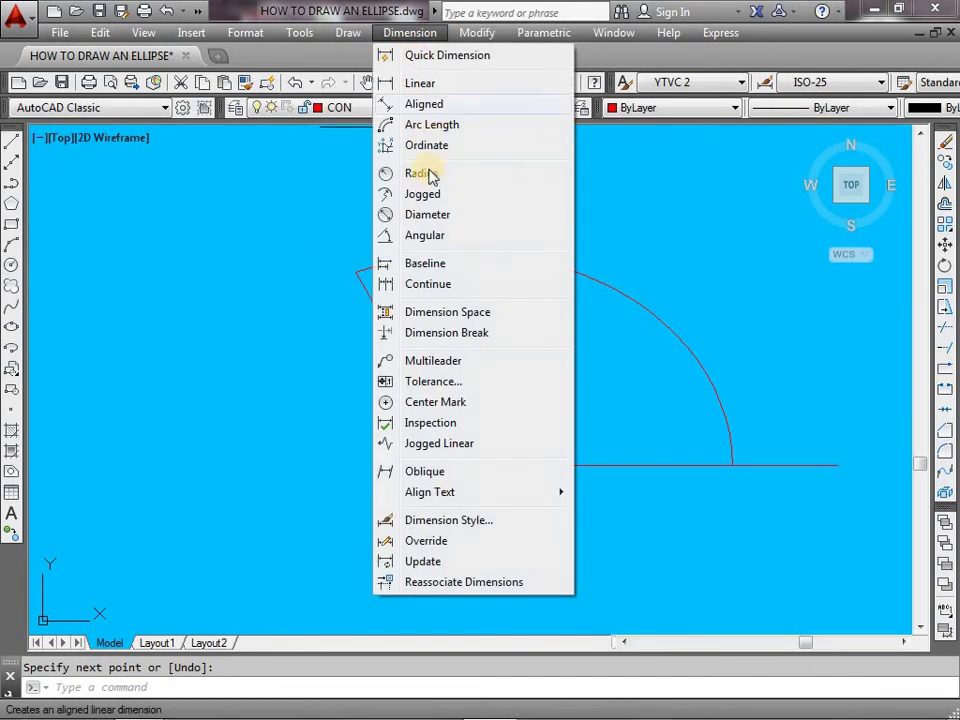
left_click(430, 236)
left_click(423, 398)
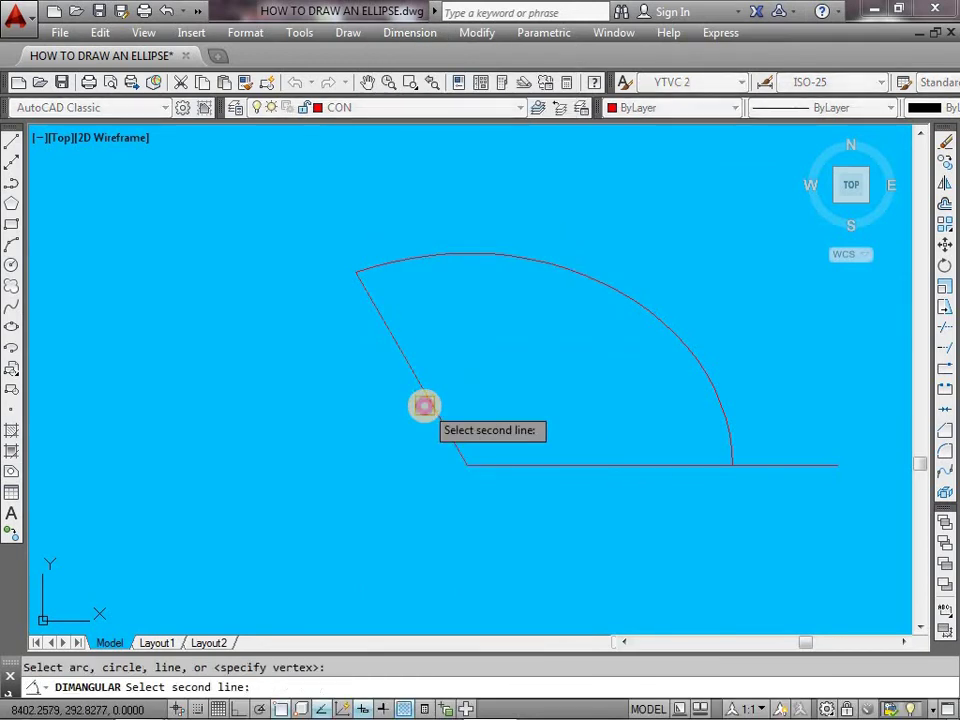
left_click(526, 464)
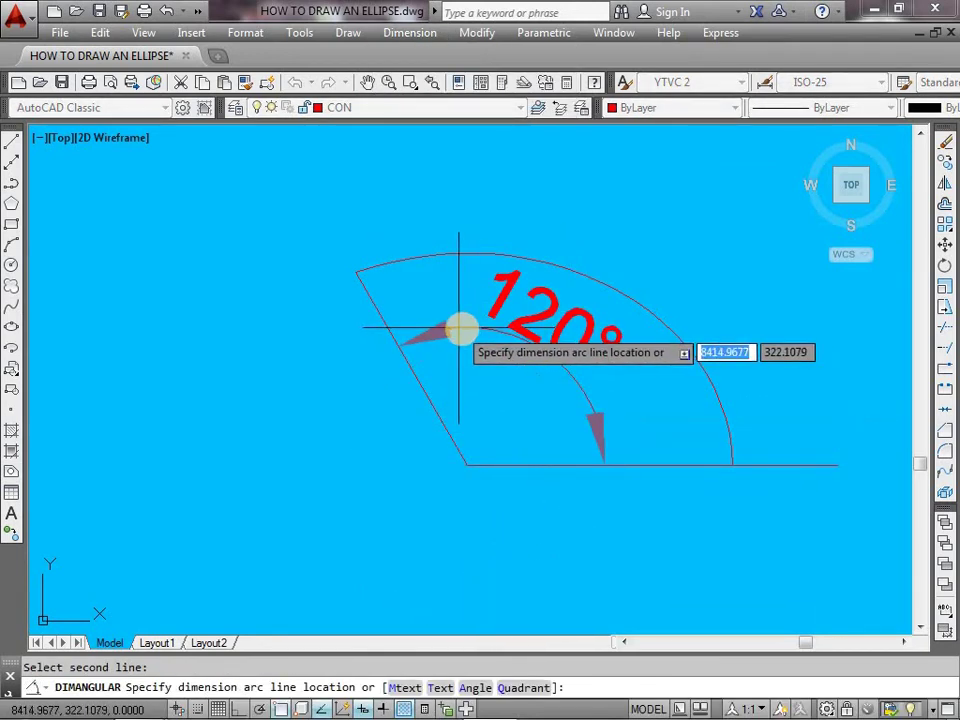
left_click(480, 340)
scroll(480, 340, "down", 2)
scroll(497, 439, "down", 2)
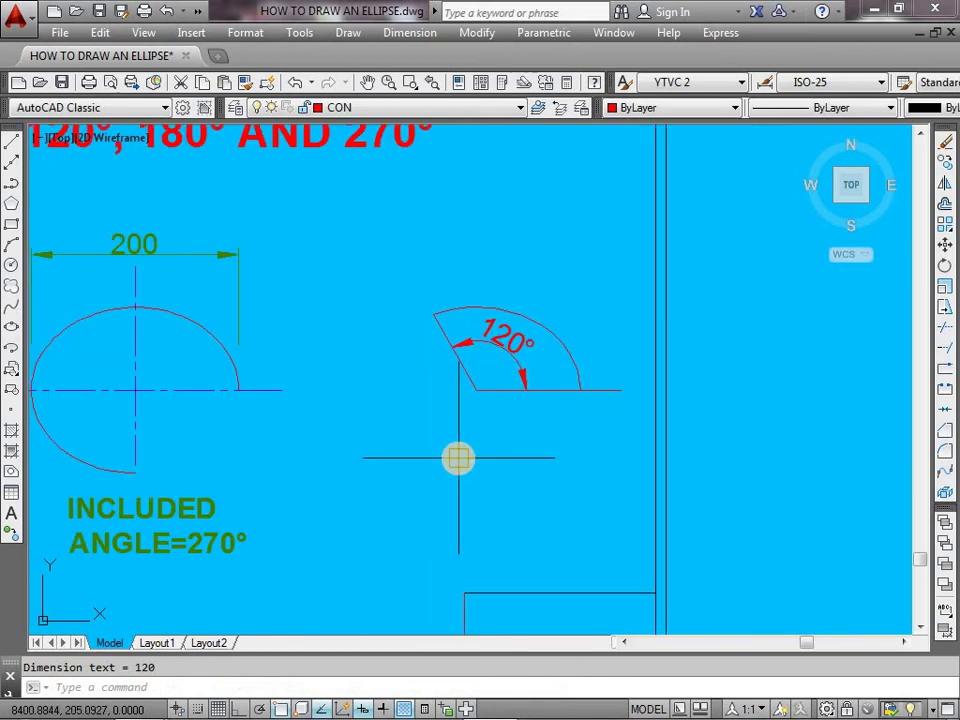
middle_click_drag(456, 456, 625, 437)
scroll(627, 437, "down", 4)
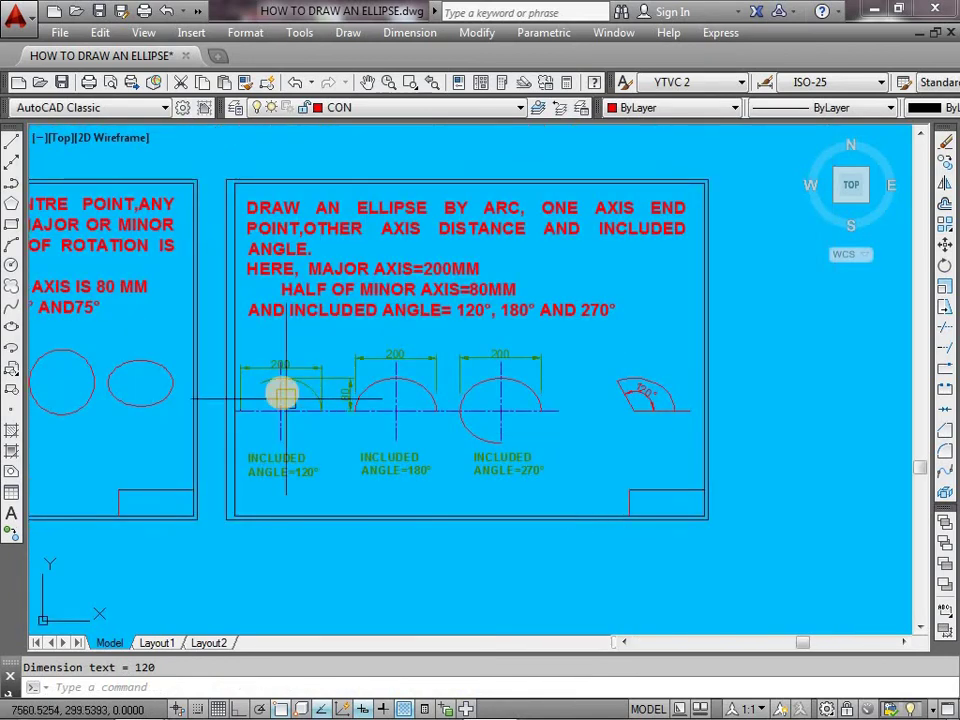
Delete the trial sector's horizontal and slanted lines.
scroll(598, 425, "up", 2)
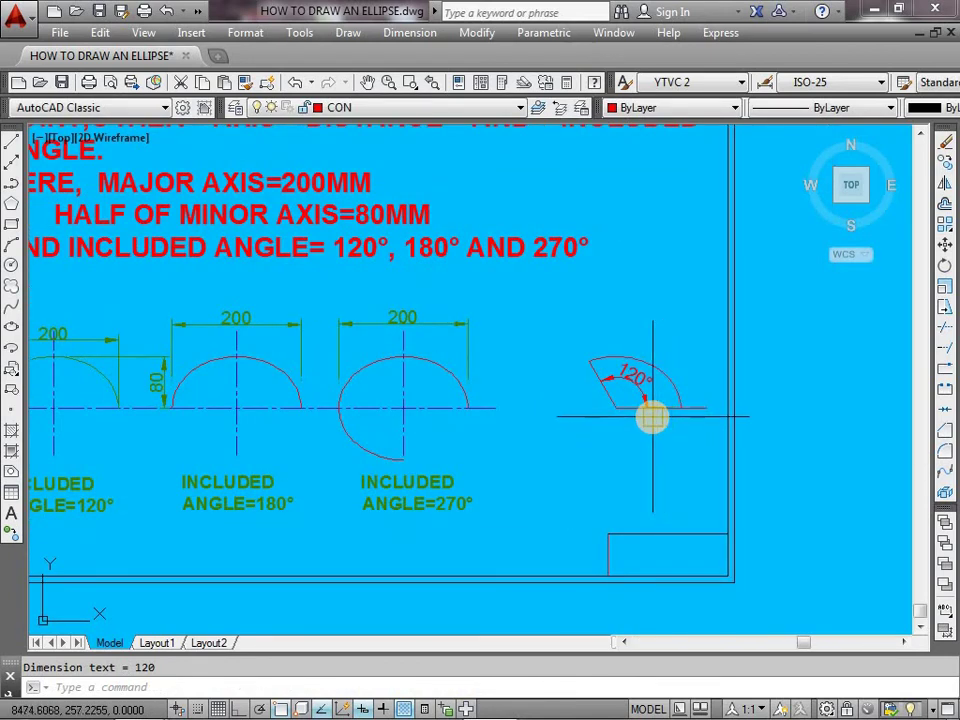
scroll(650, 414, "up", 4)
scroll(663, 398, "up", 1)
left_click(663, 398)
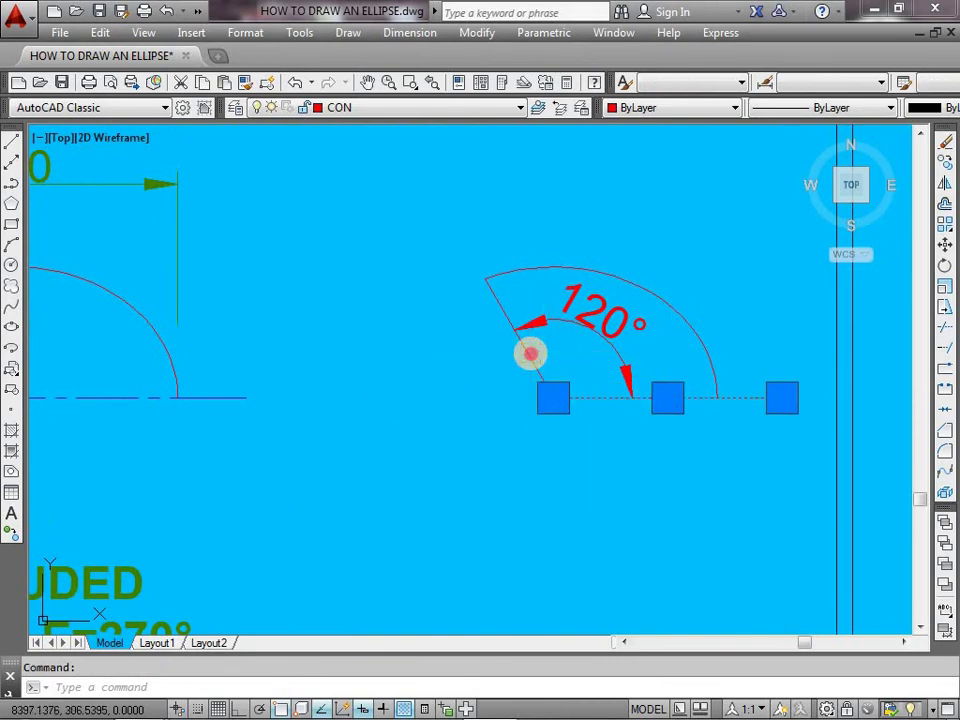
left_click(531, 354)
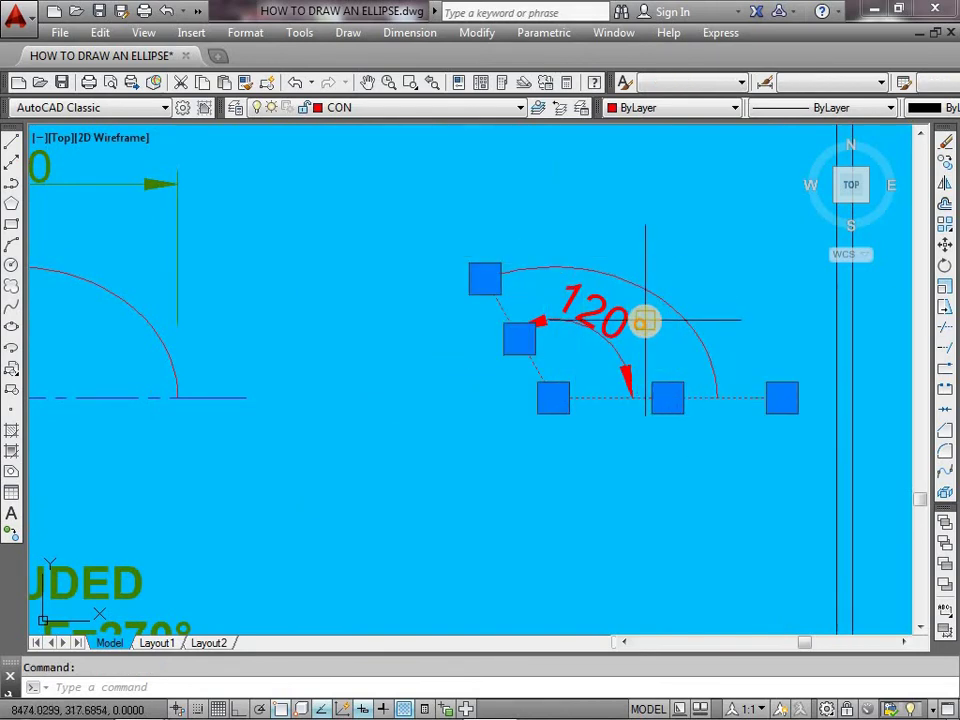
key("Escape")
left_click(682, 331)
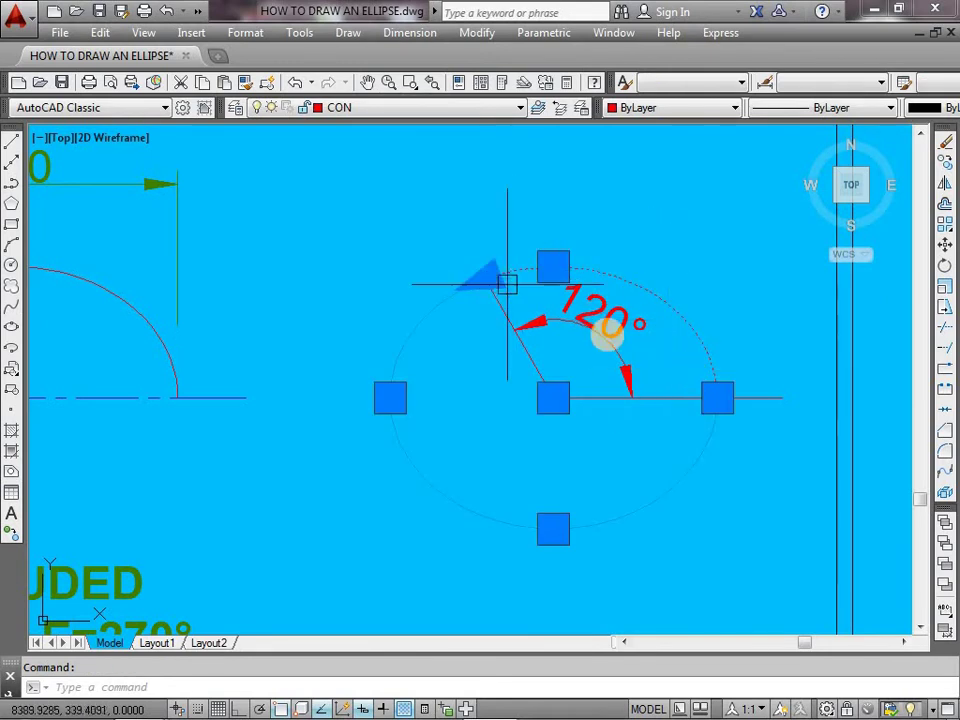
key("Delete")
left_click(580, 398)
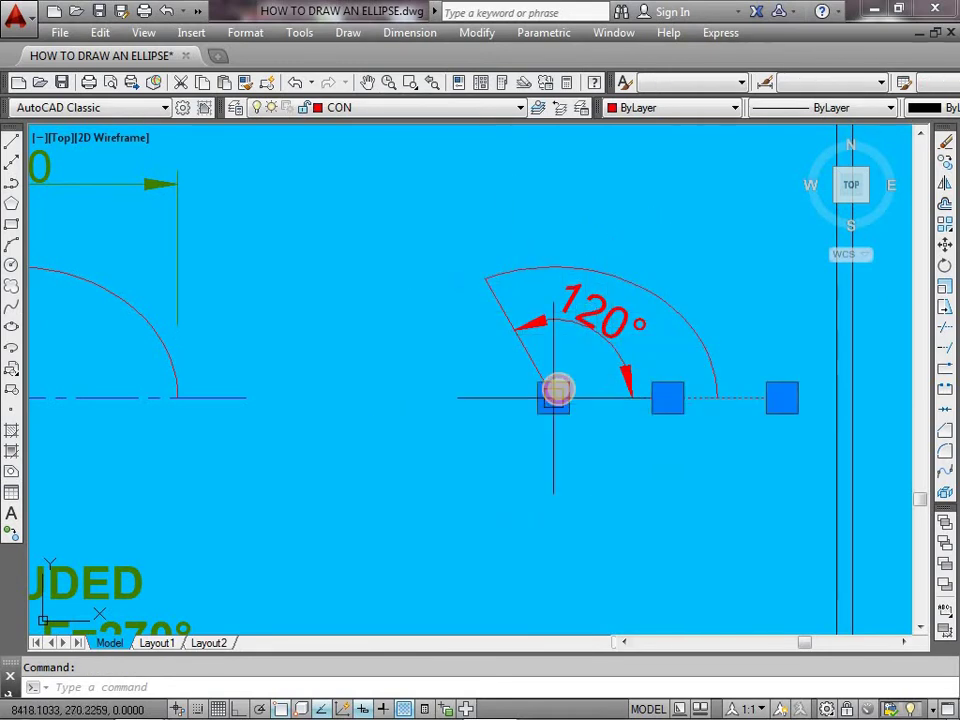
left_click(537, 362)
key("Delete")
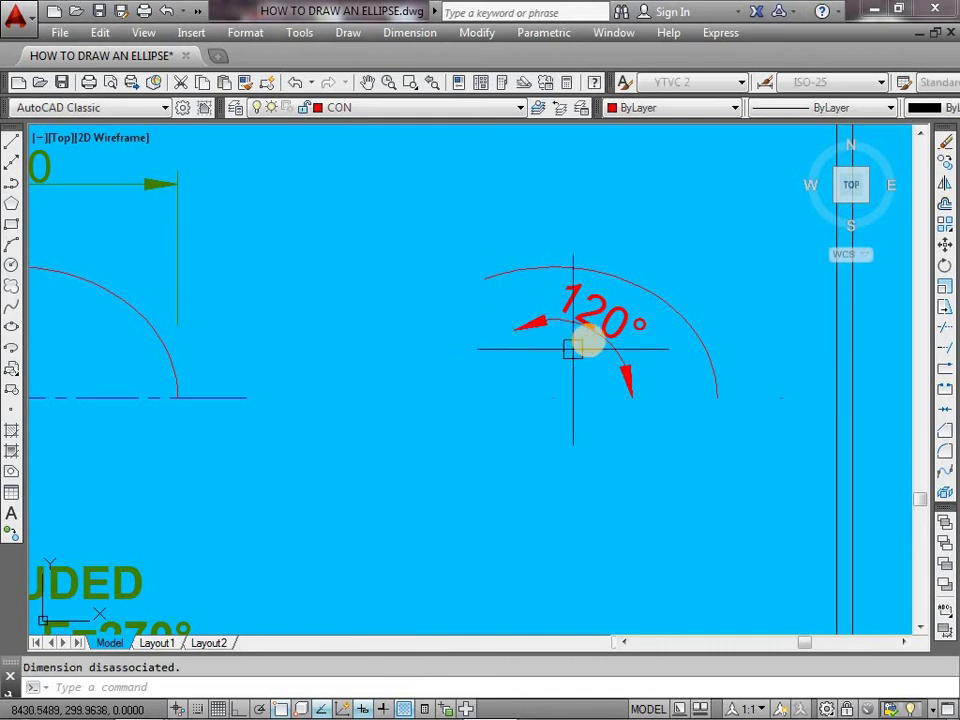
Delete the 120° dimension and the trial arc, then start a new Ellipse command.
left_click(590, 337)
key("Delete")
scroll(610, 400, "down", 2)
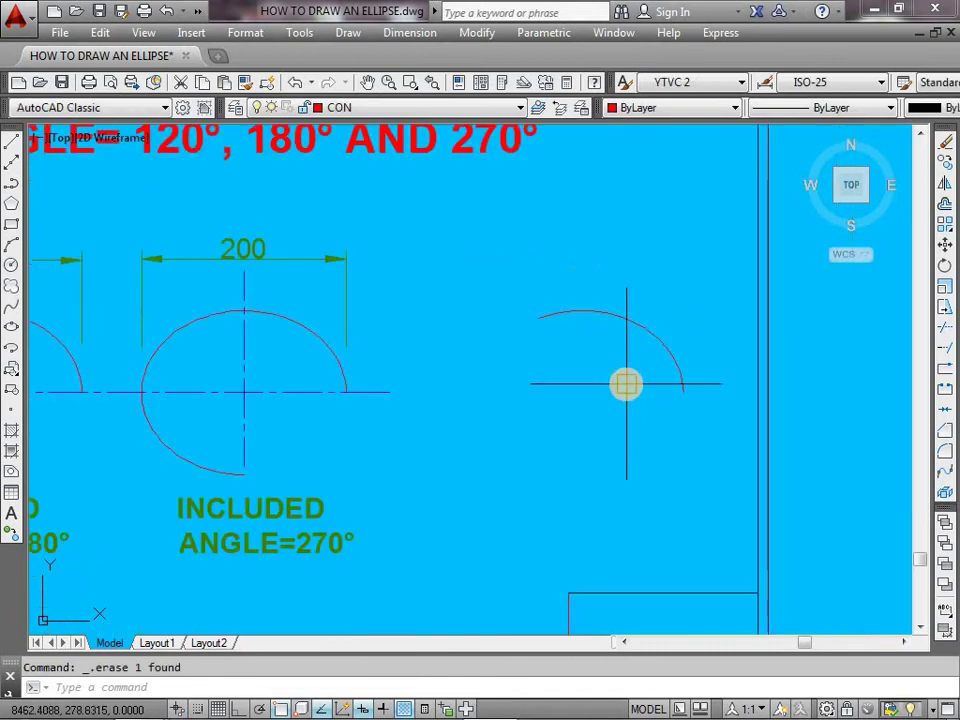
scroll(634, 362, "down", 2)
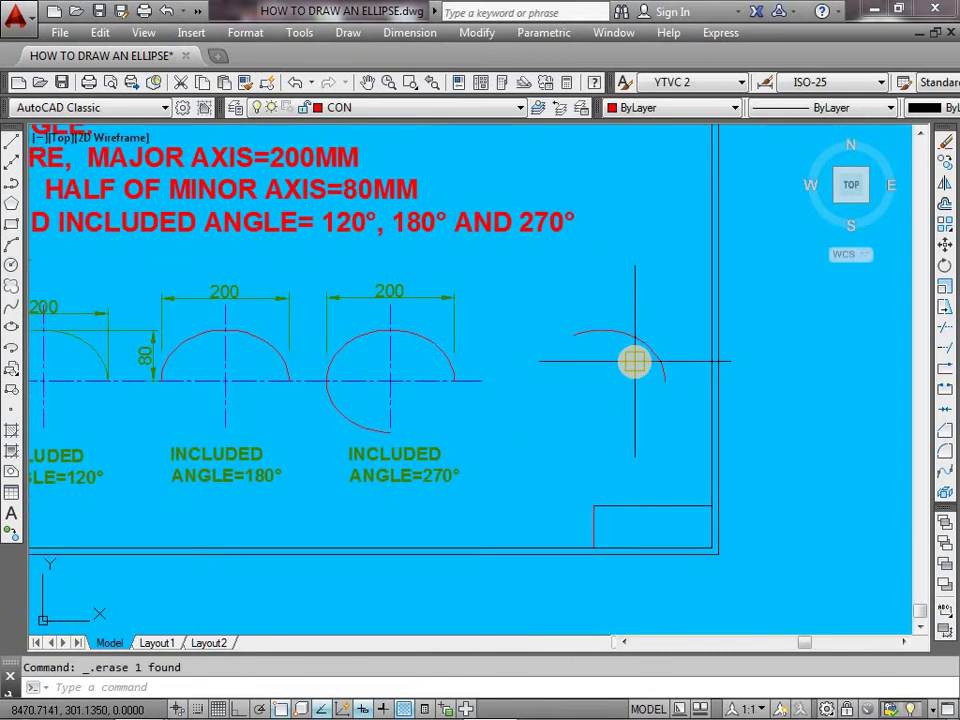
left_click(646, 350)
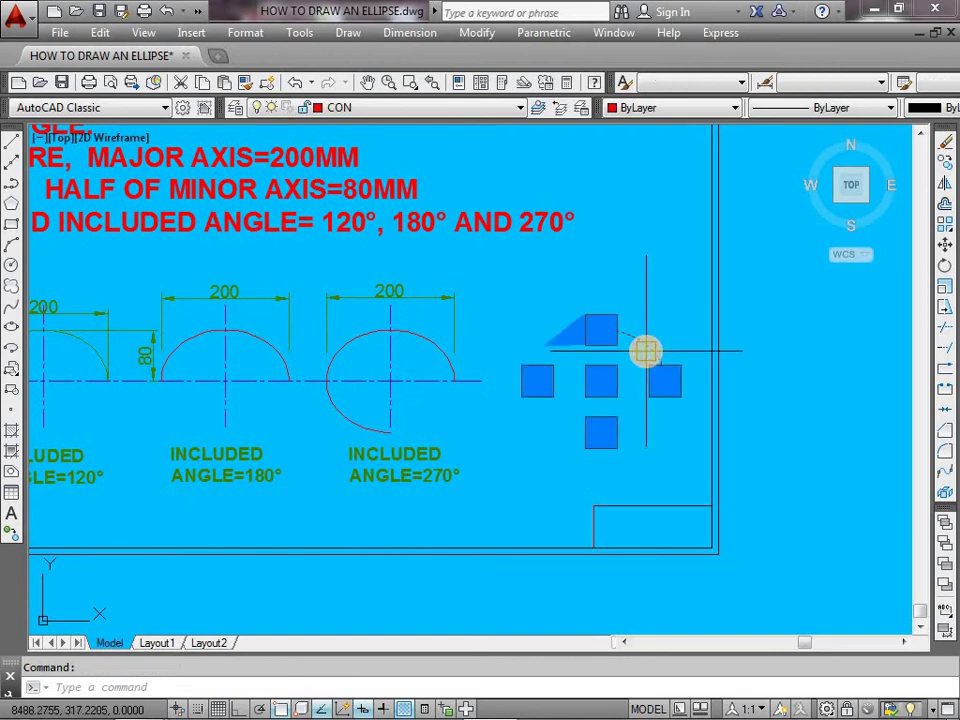
key("Delete")
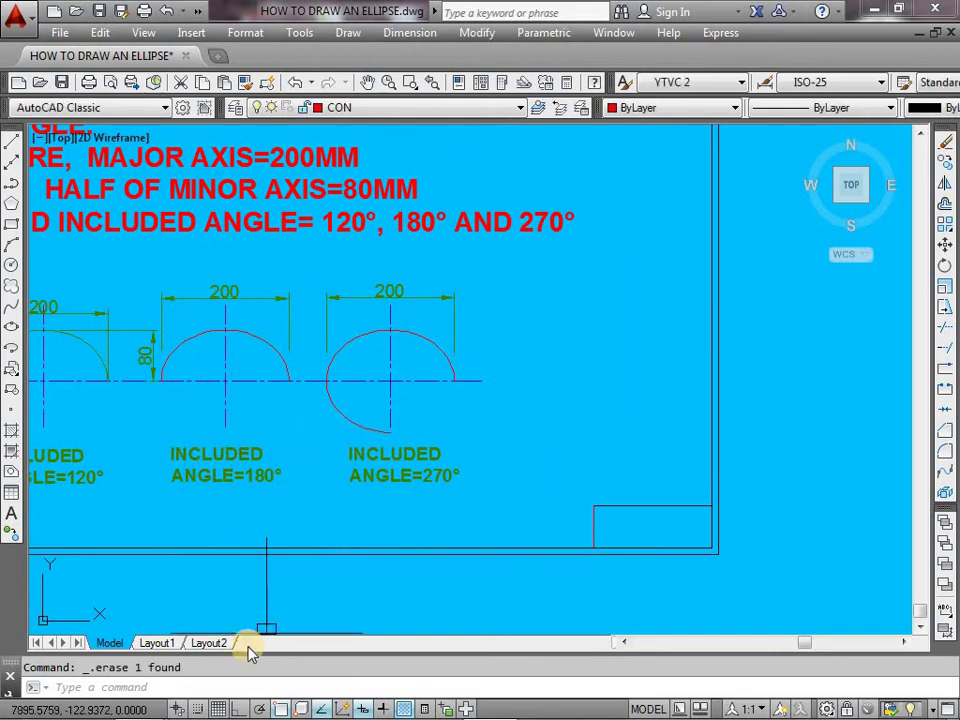
left_click(224, 685)
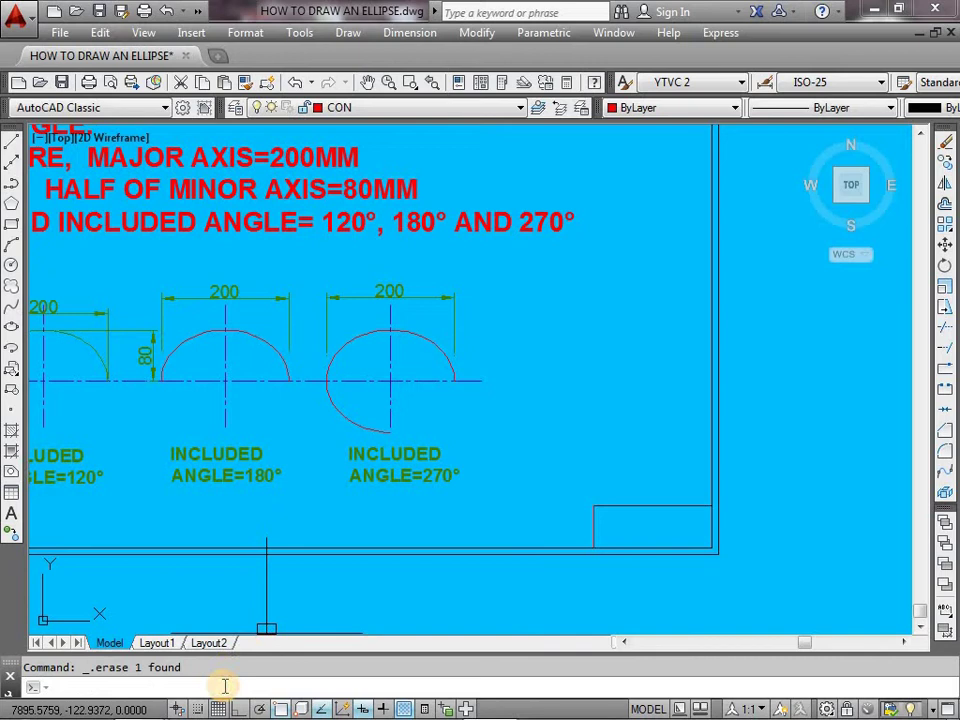
type("el")
key("Return")
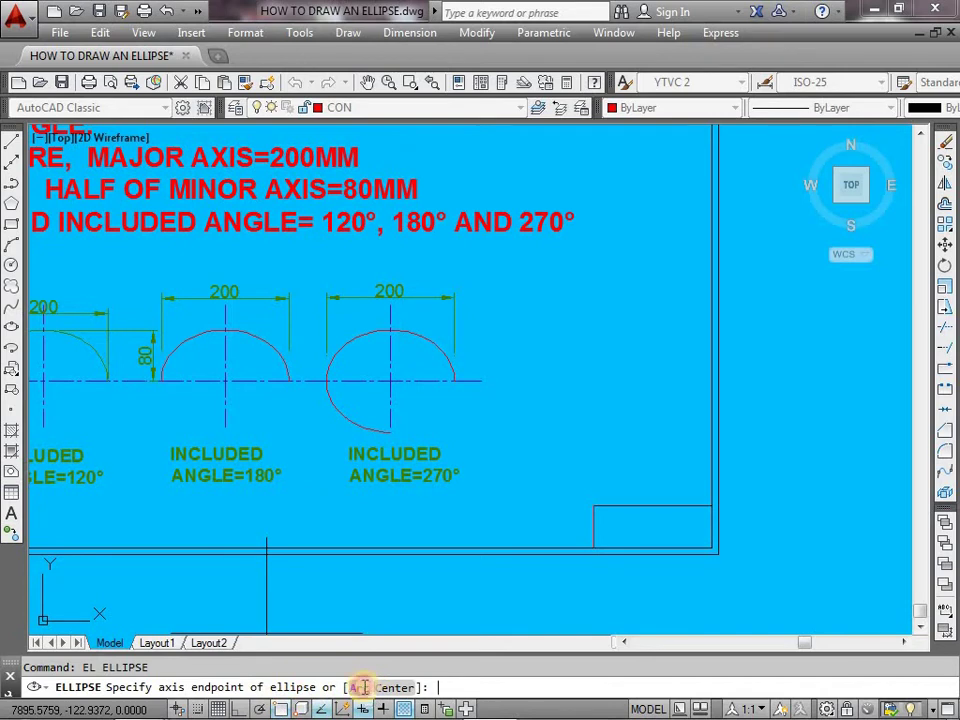
Try an elliptical arc right of the 270° example with a 200 axis, which is rejected.
left_click(361, 687)
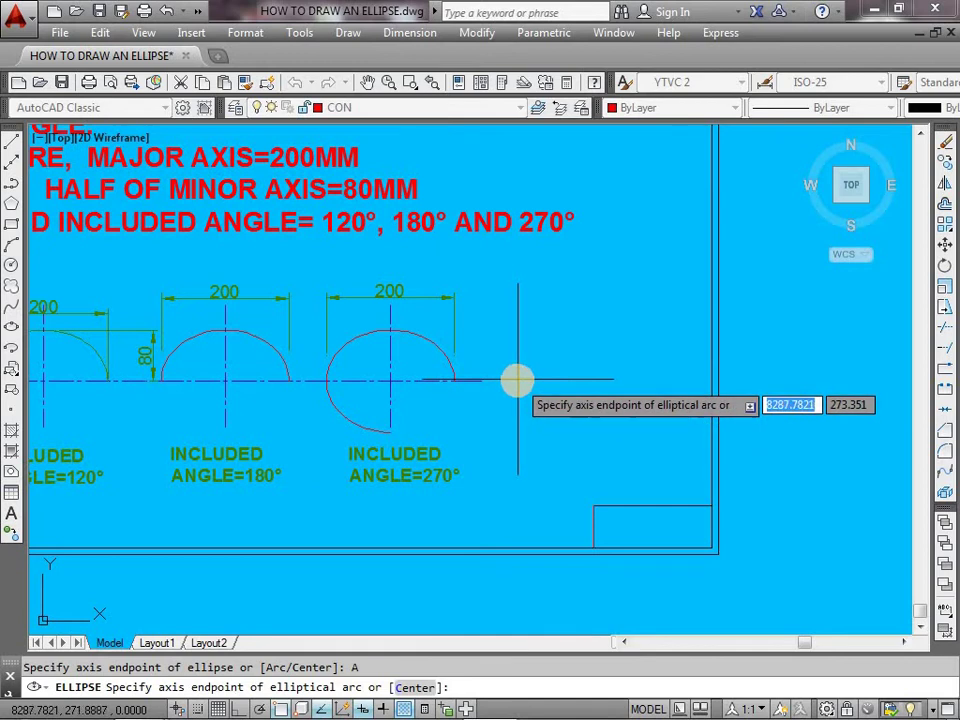
left_click(517, 380)
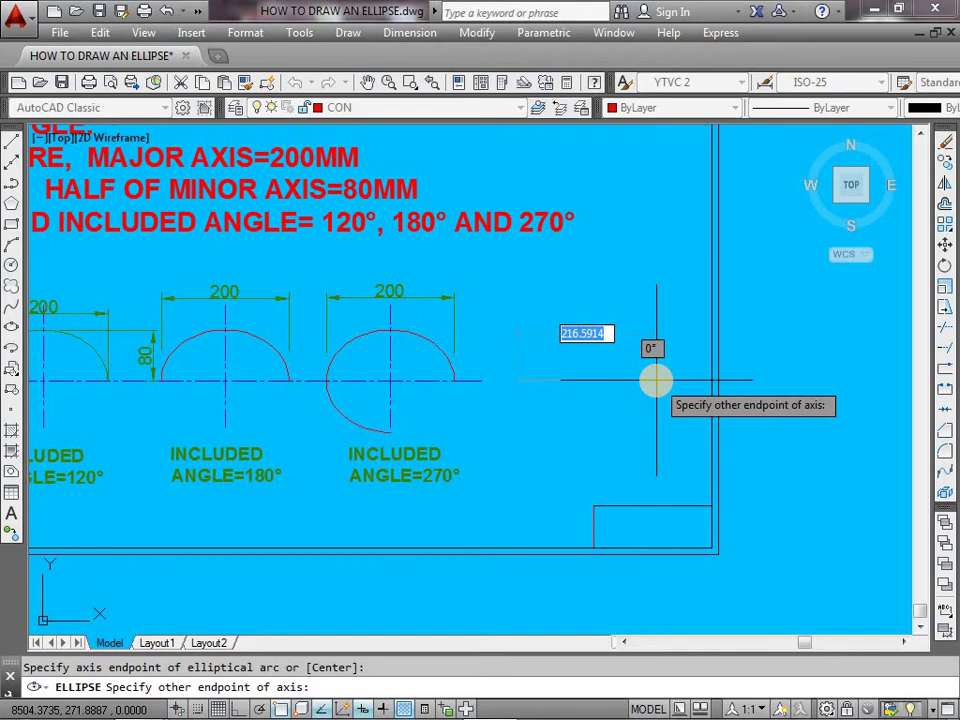
key("F8")
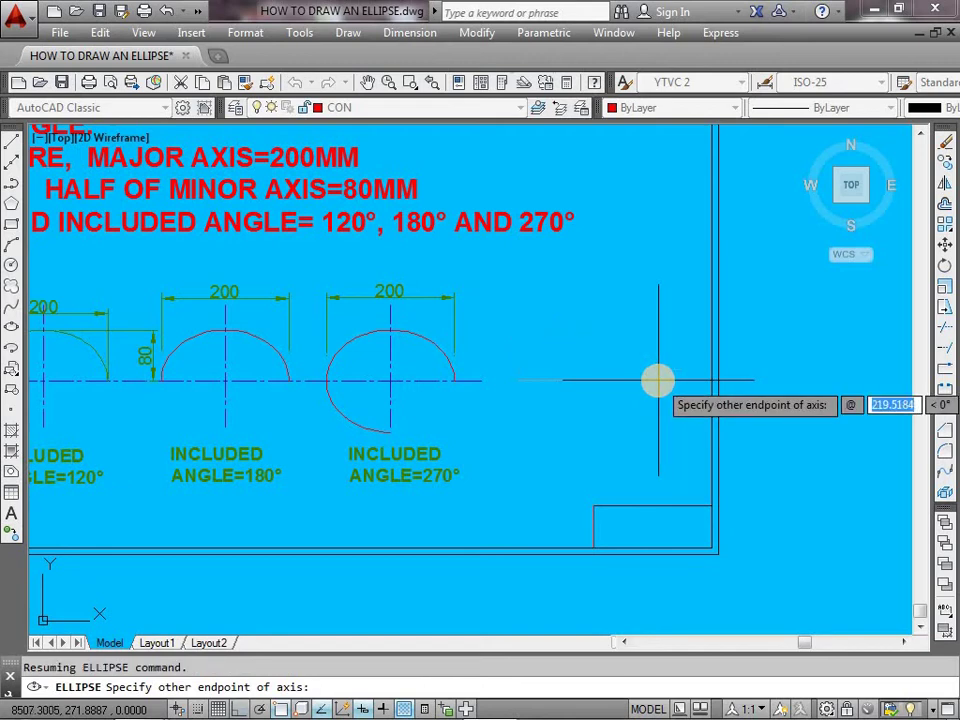
type("200")
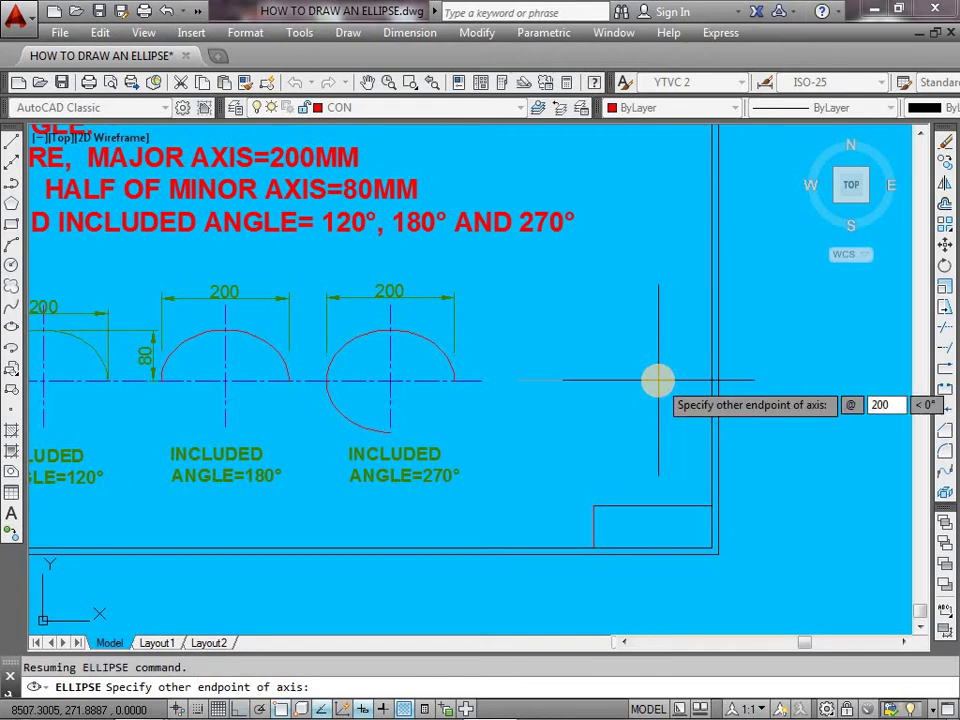
key("Return")
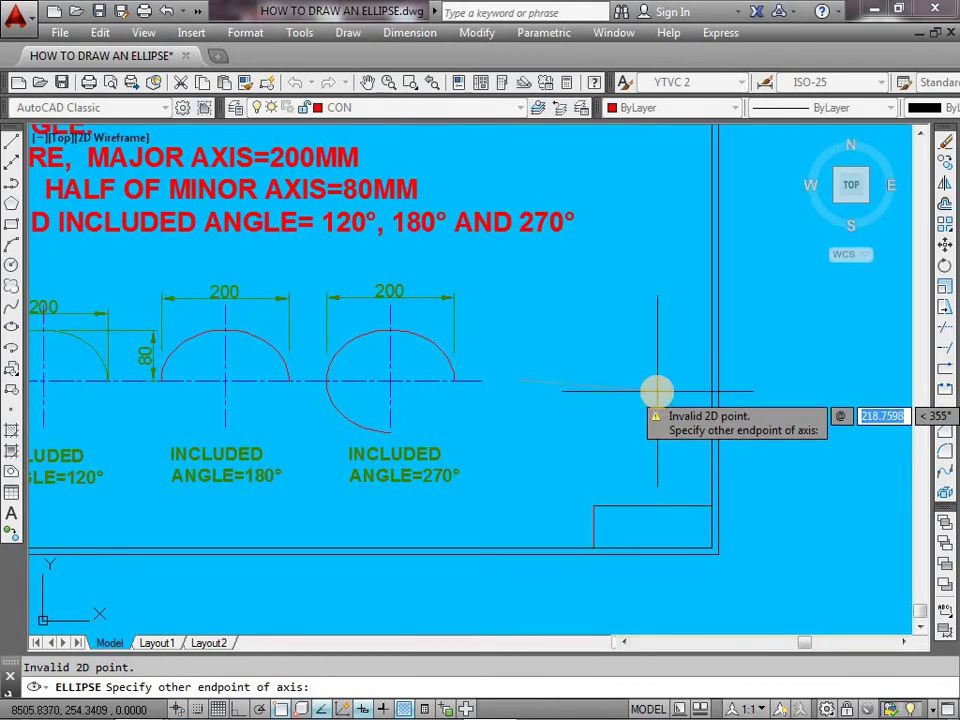
Turn Ortho on, cancel the attempt and restart the ELLIPSE command with EL.
key("F8")
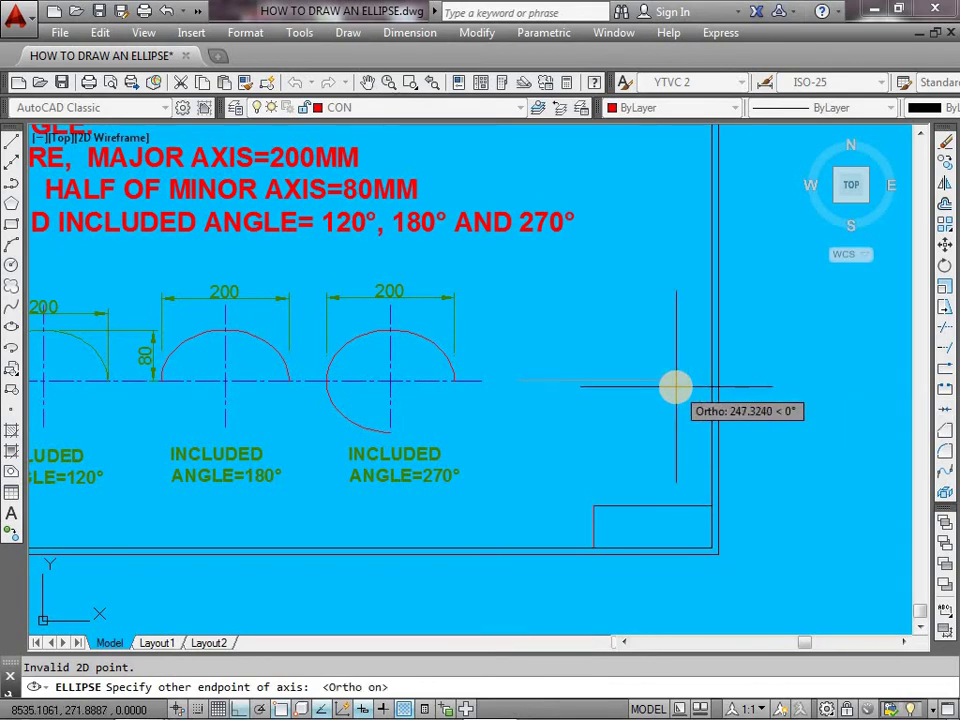
key("Escape")
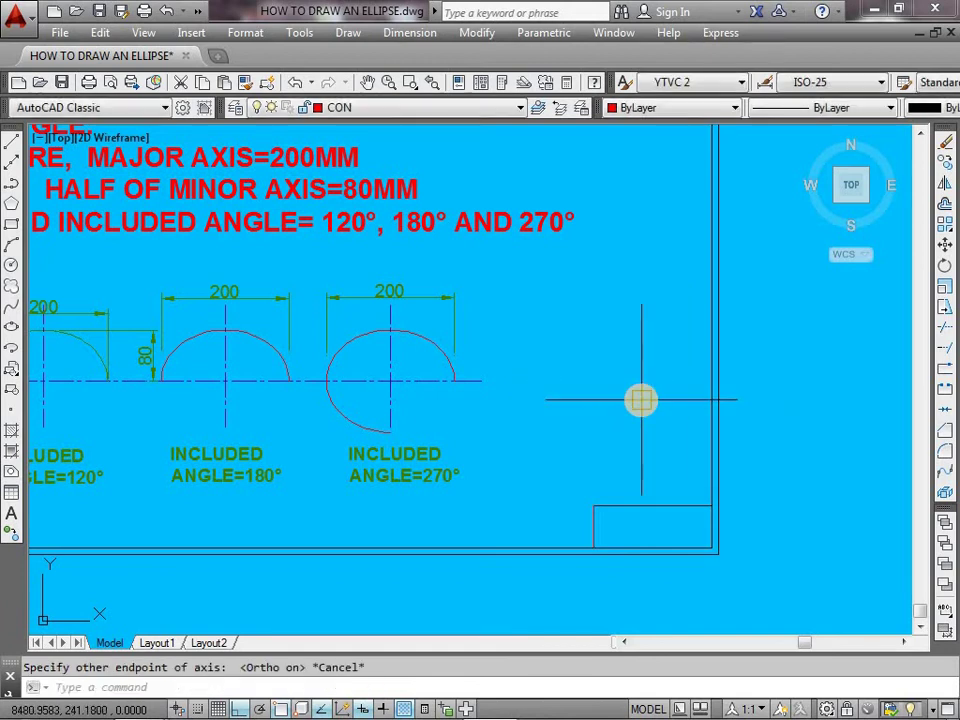
type("el")
key("Return")
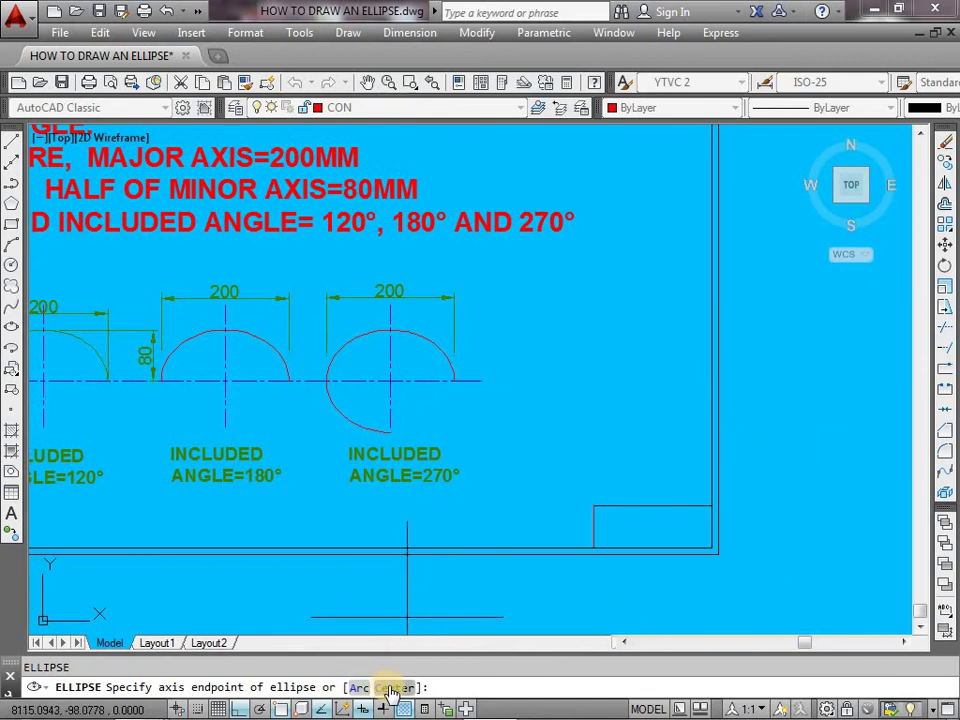
Define an elliptical arc right of the 270° example with a 200 major axis and 80 half-minor distance.
left_click(360, 688)
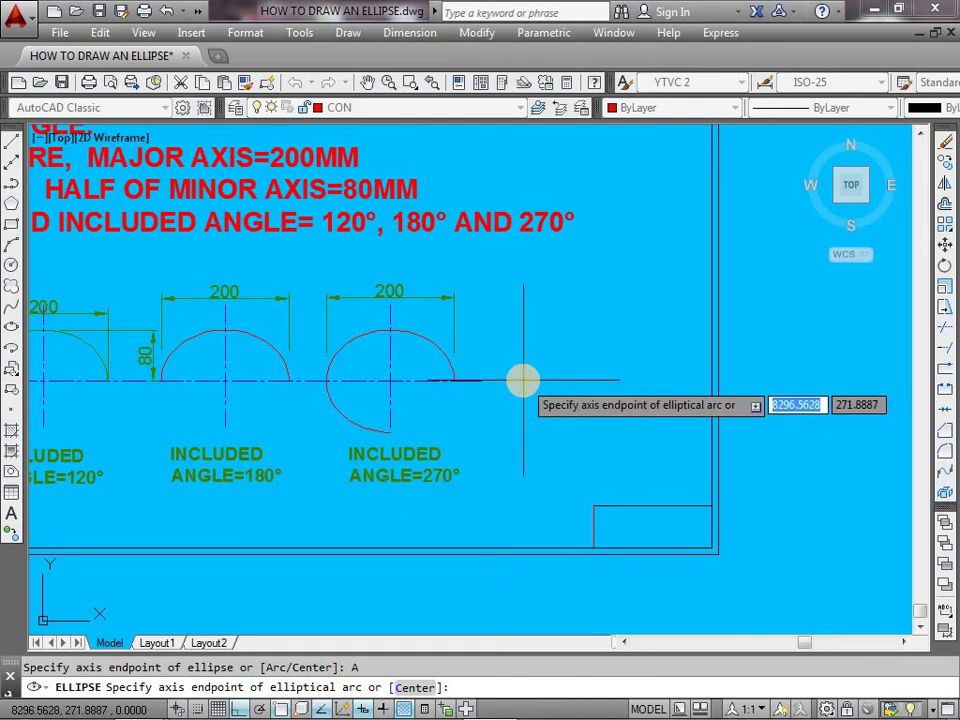
left_click(520, 378)
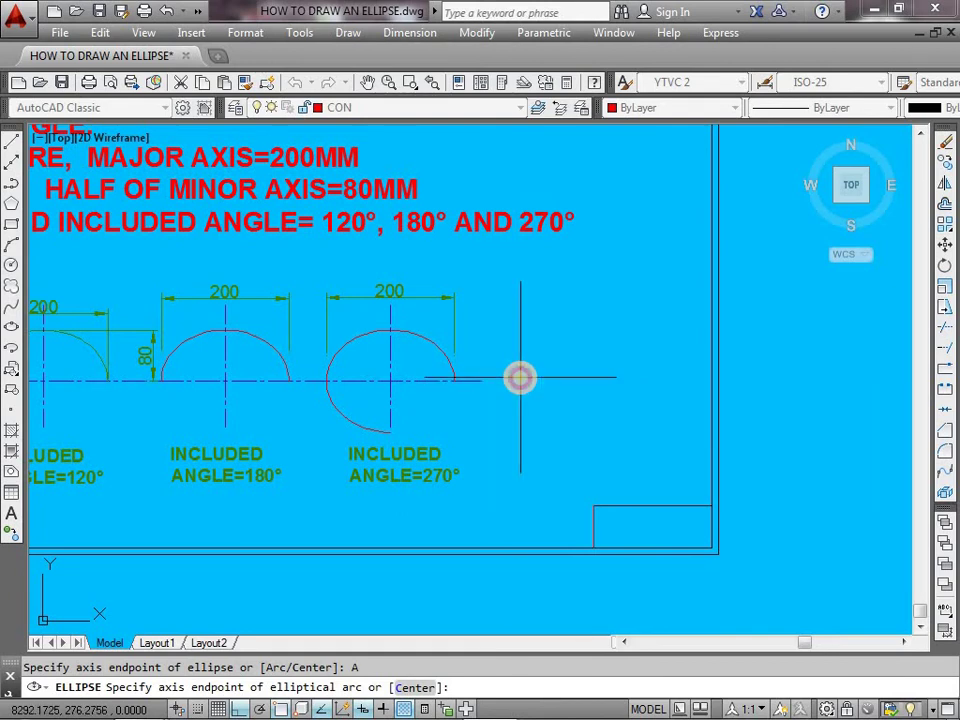
middle_click(681, 383)
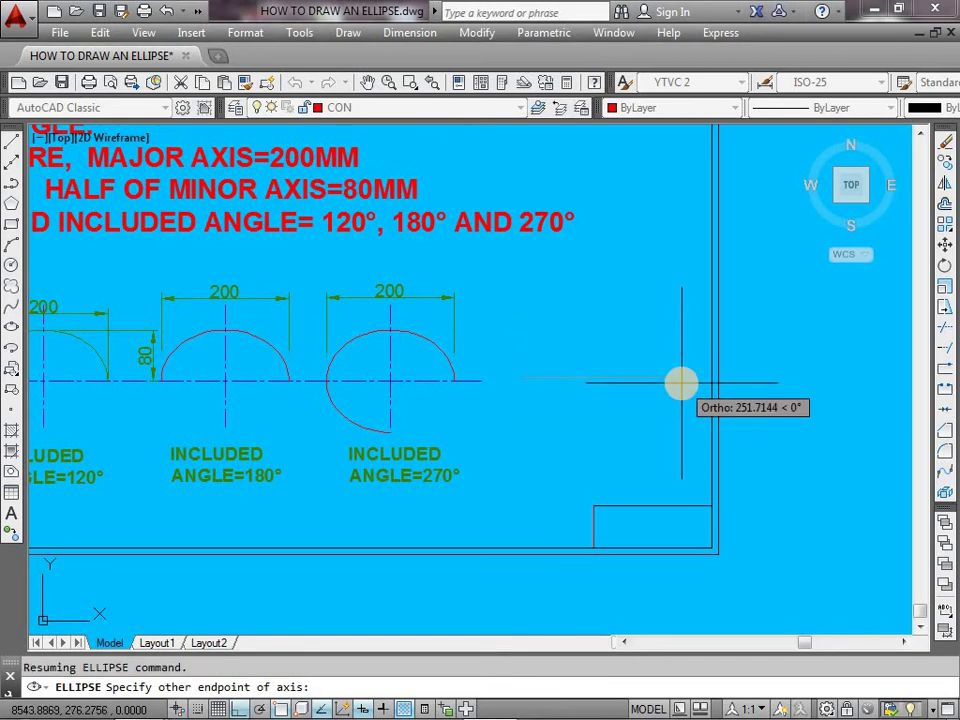
type("200")
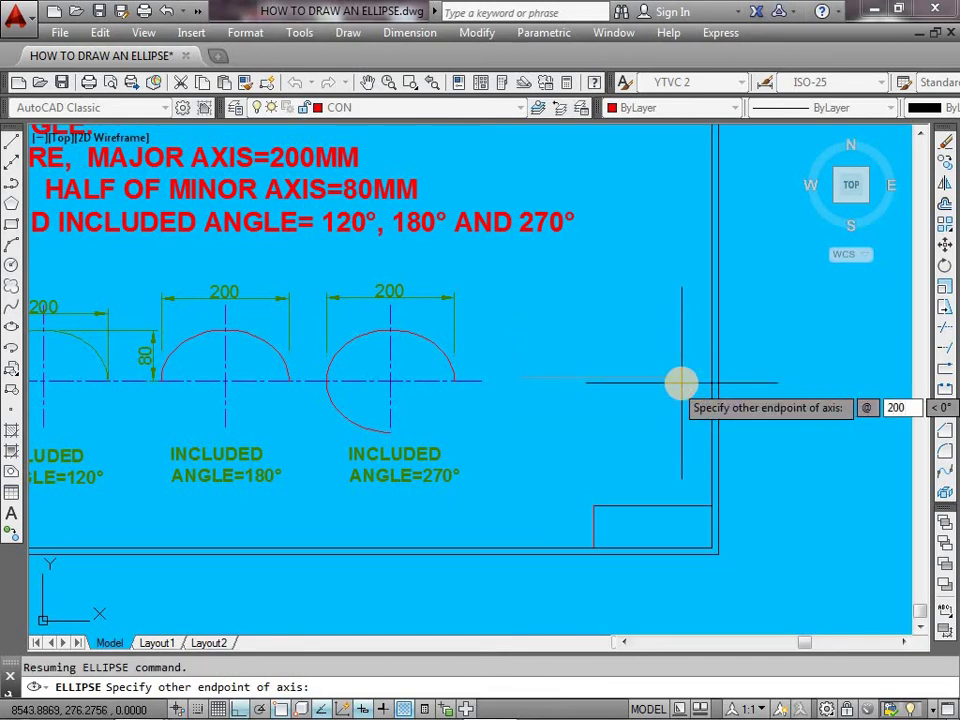
key("Tab")
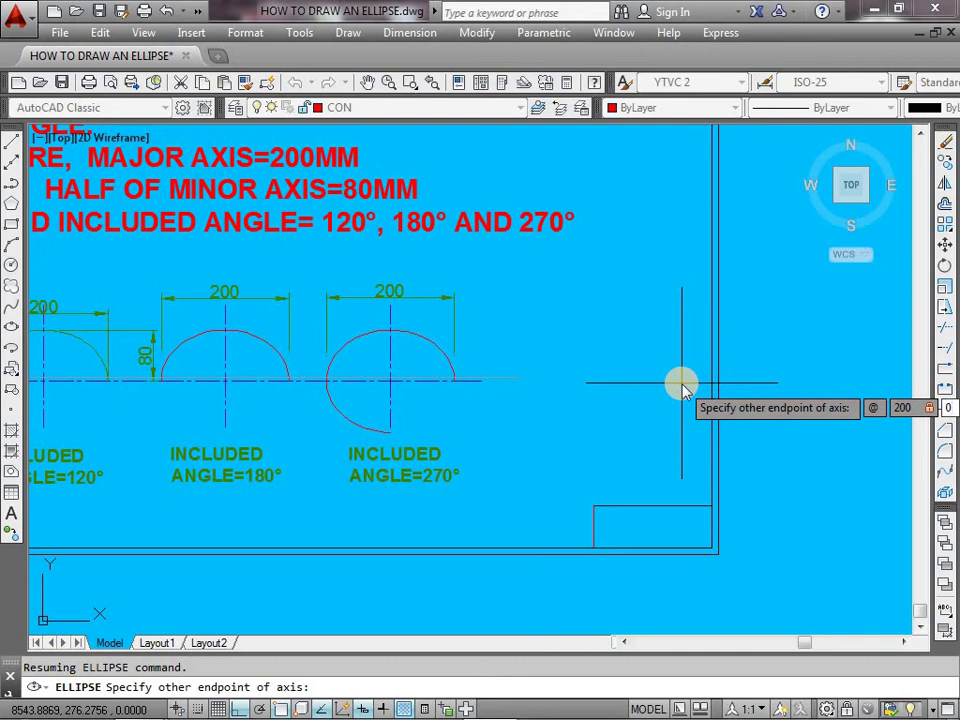
key("Return")
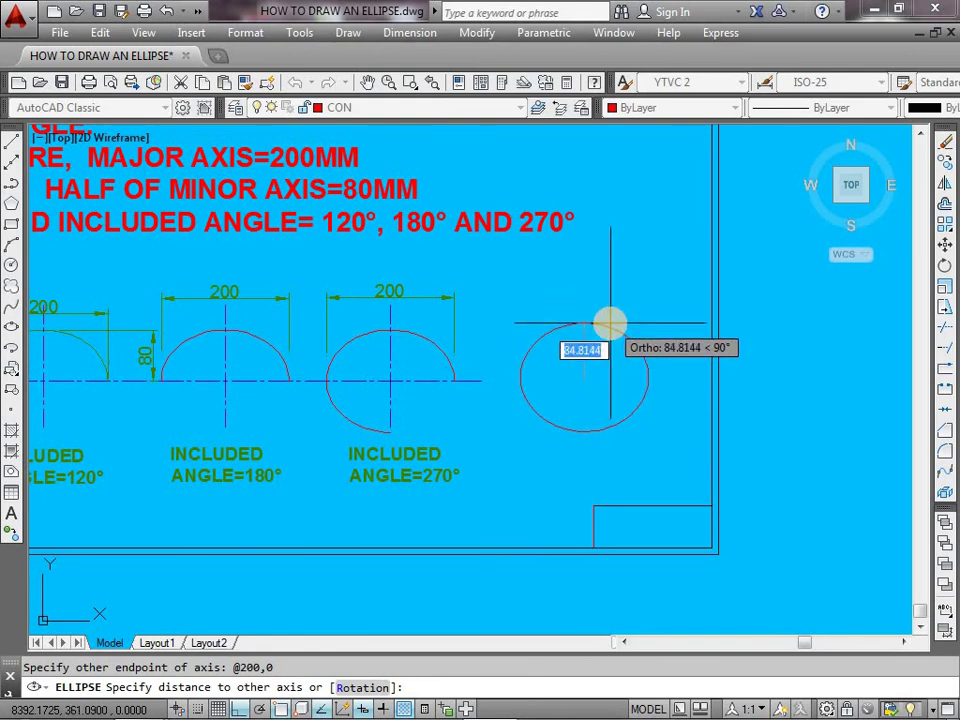
type("80")
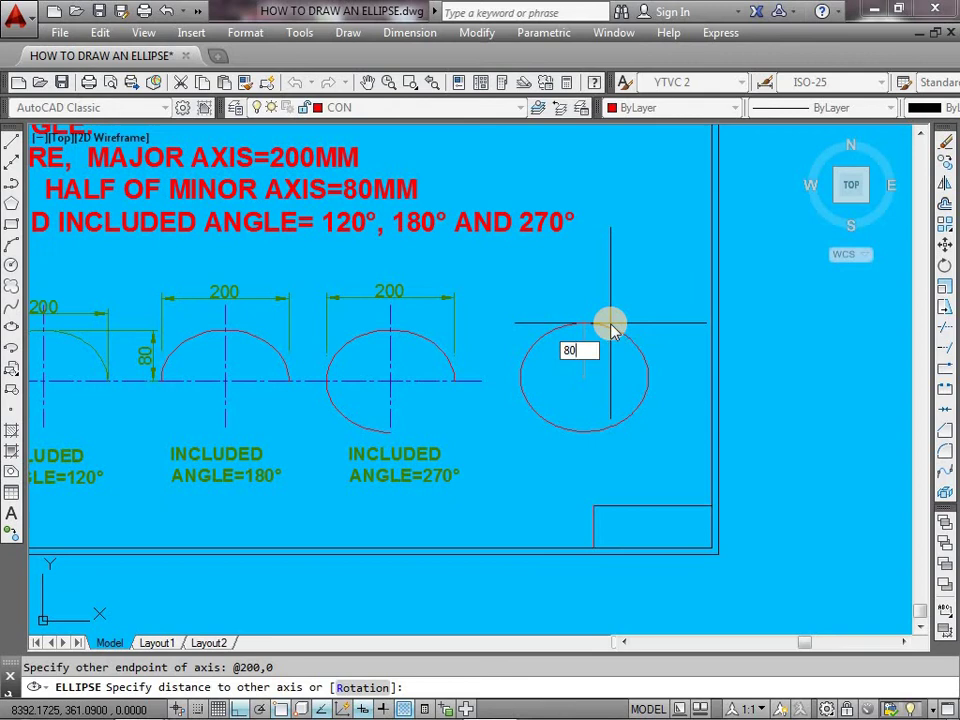
key("Return")
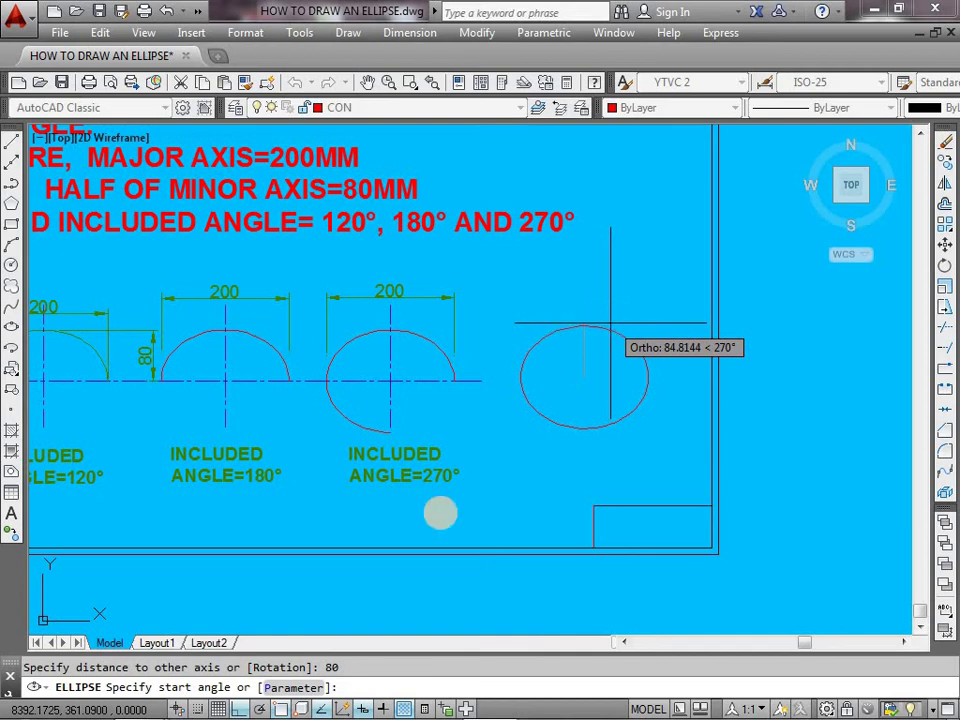
Start the arc at the axis's right end and give it a 180° included angle.
left_click(300, 688)
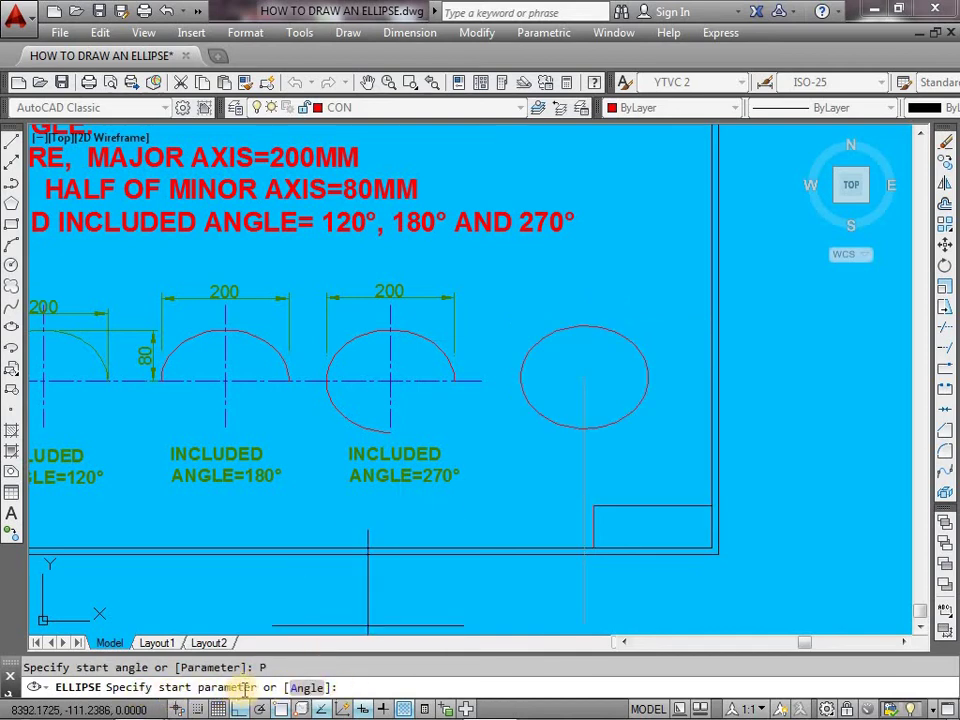
left_click(647, 376)
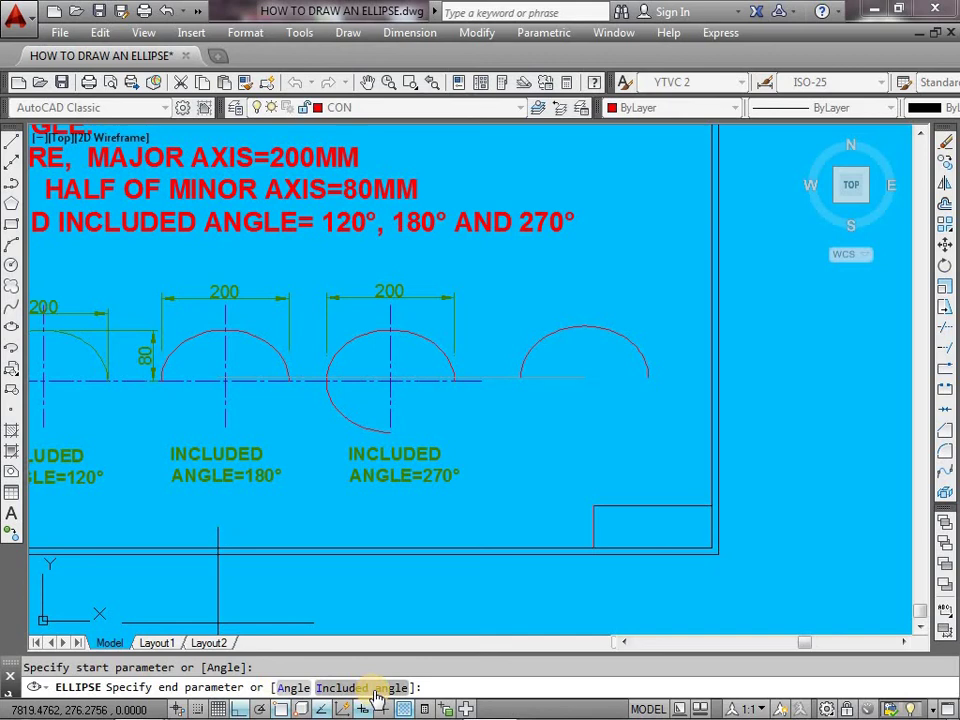
left_click(297, 688)
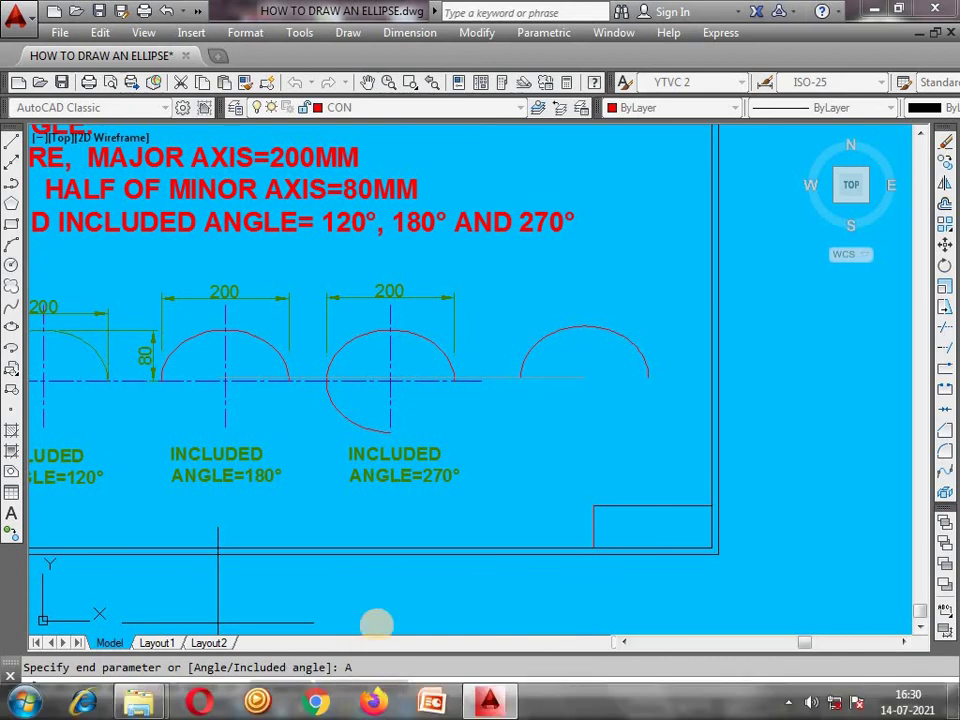
left_click(352, 688)
type("180")
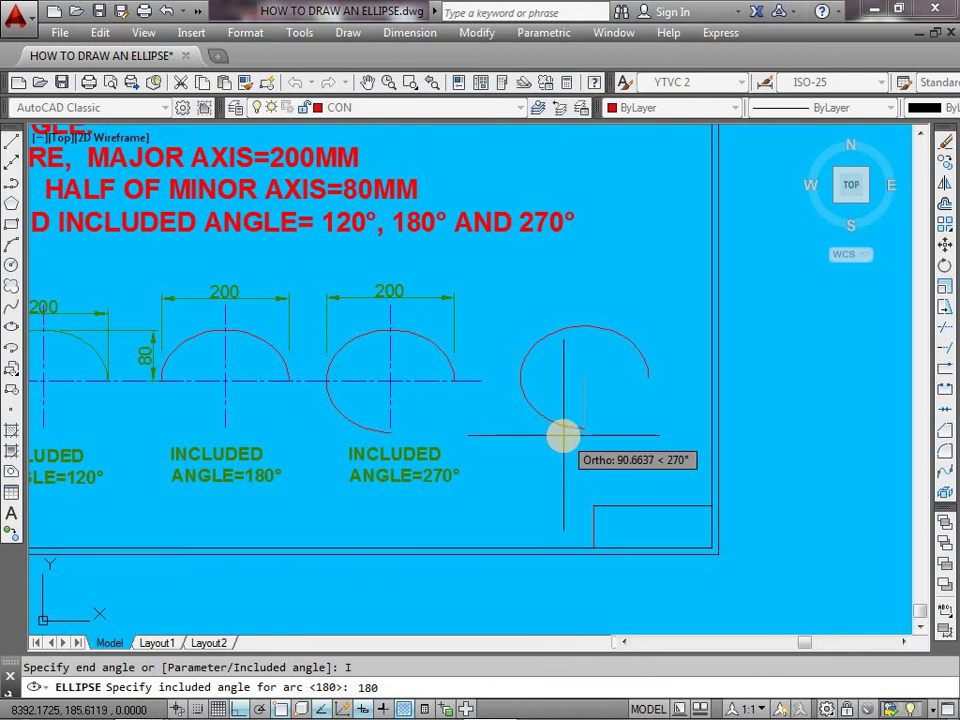
key("Return")
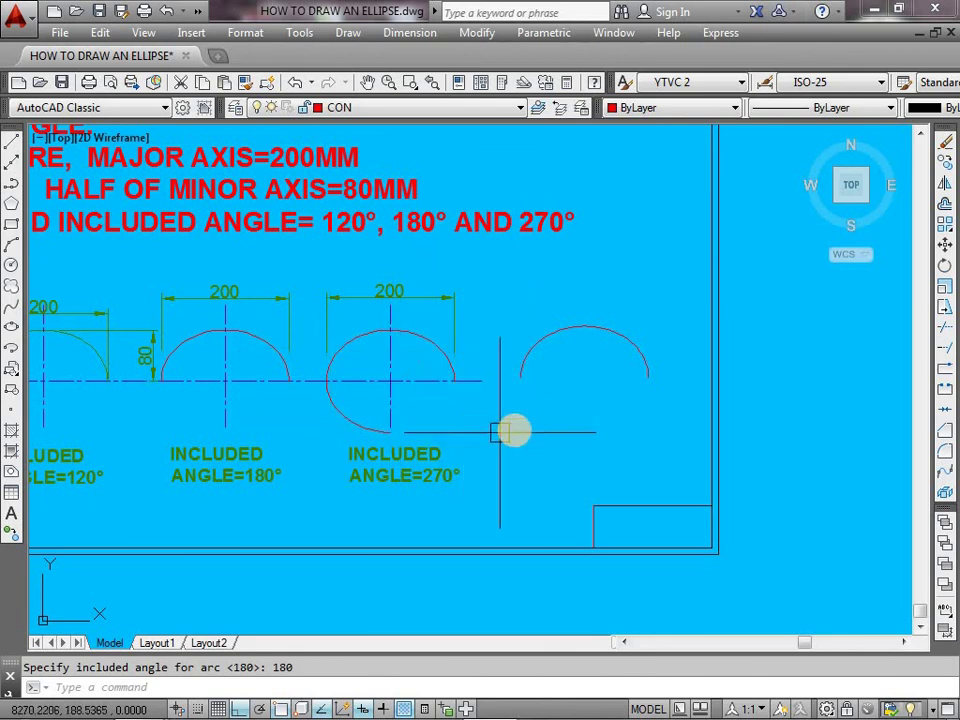
Add linear dimensions to the half-ellipse: 200 across the top and 80 on the right.
left_click(405, 36)
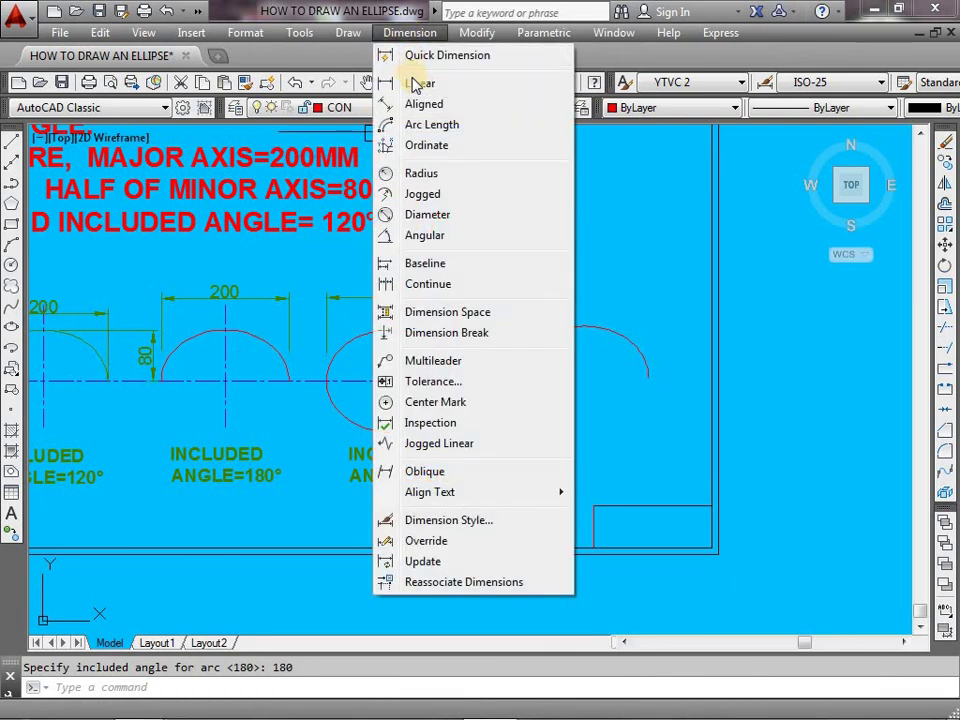
left_click(388, 81)
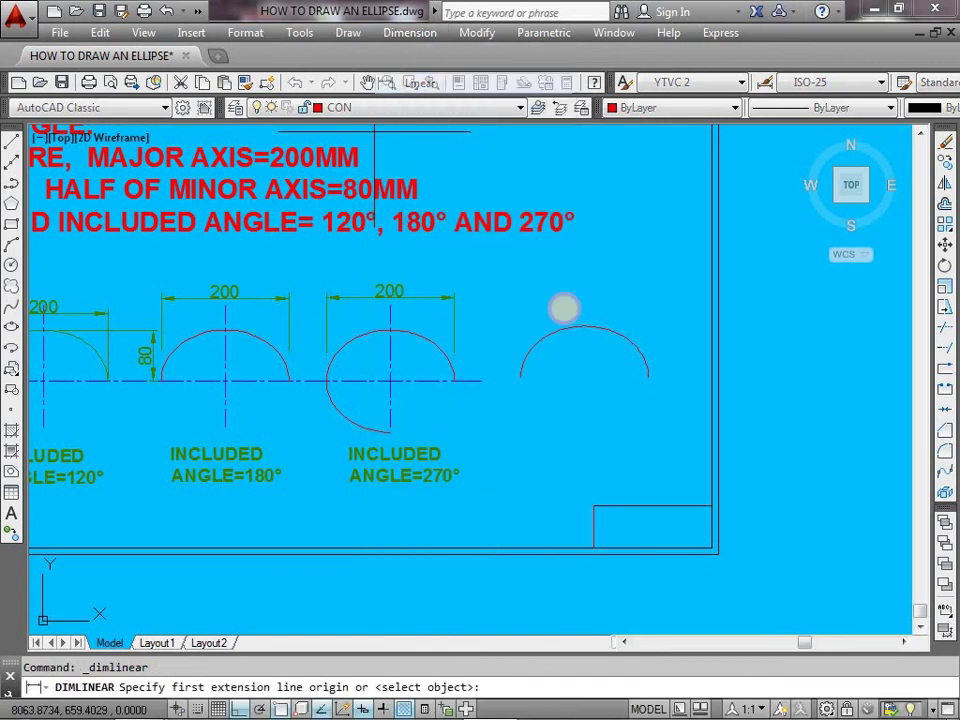
left_click(515, 379)
left_click(649, 377)
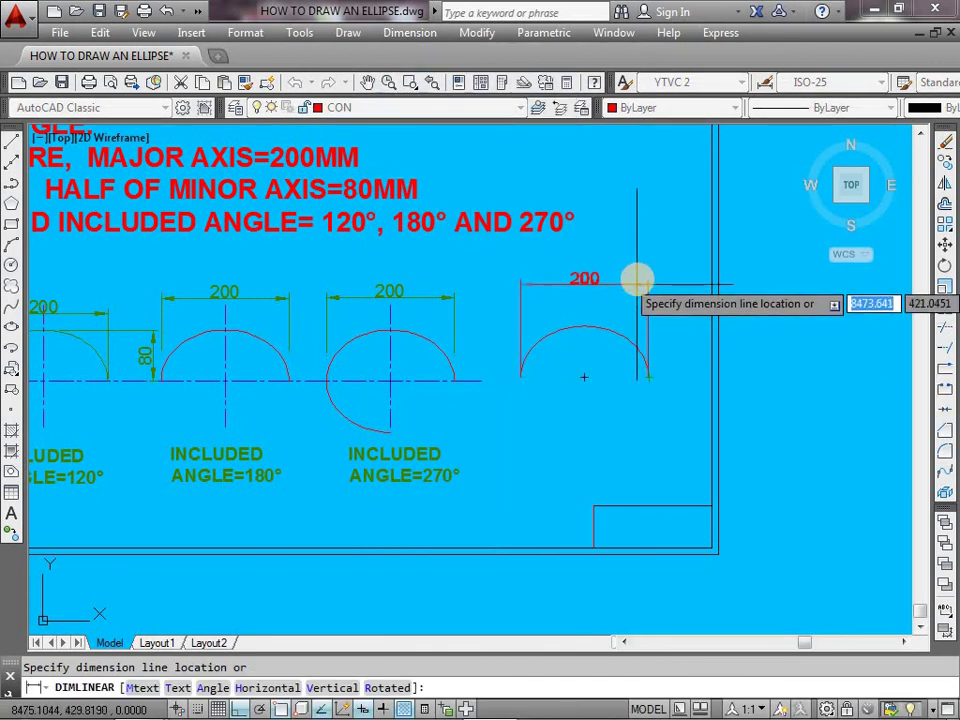
left_click(637, 279)
key("Return")
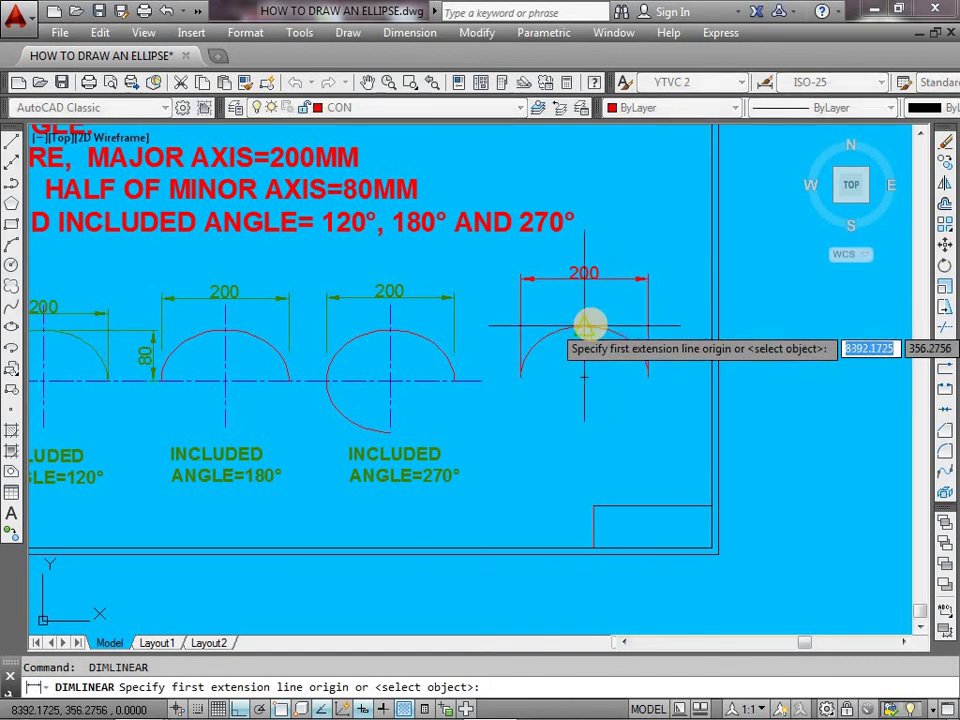
left_click(668, 379)
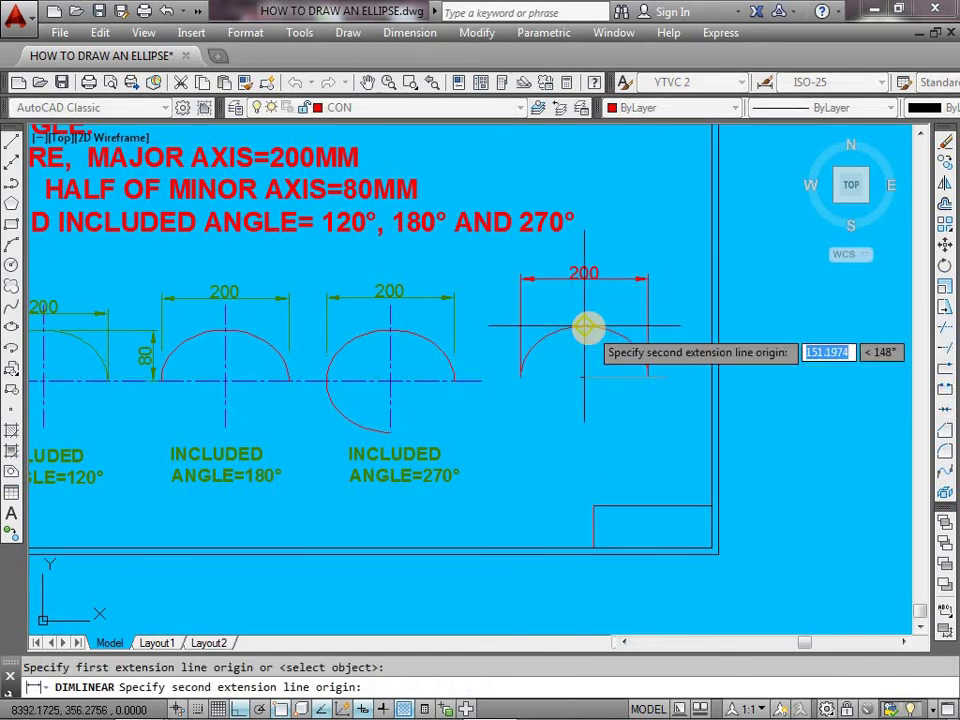
left_click(665, 332)
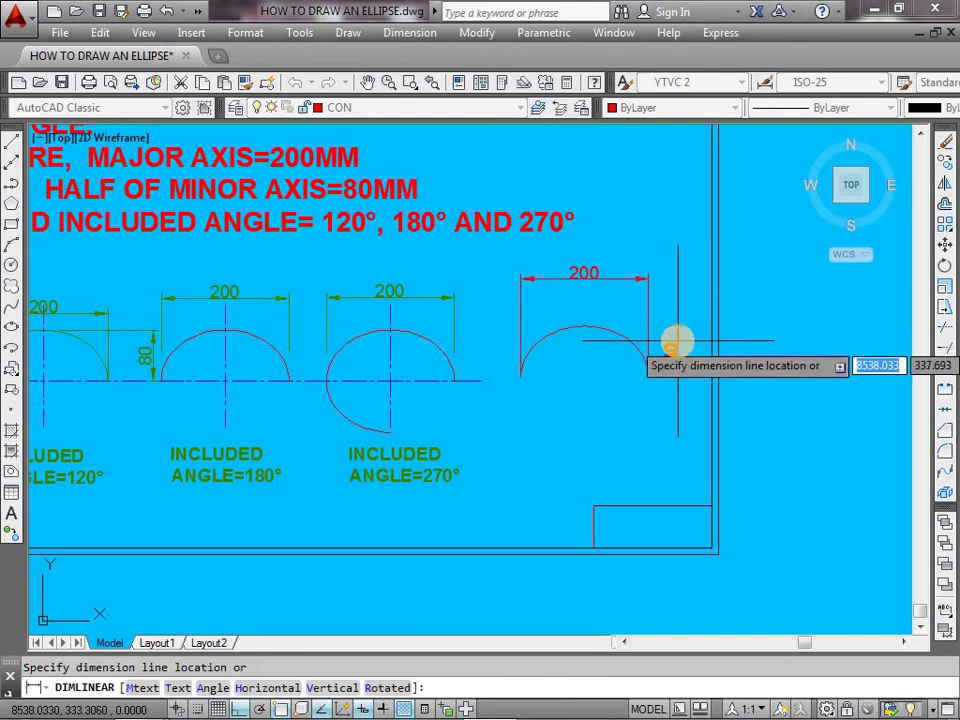
left_click(679, 362)
key("Return")
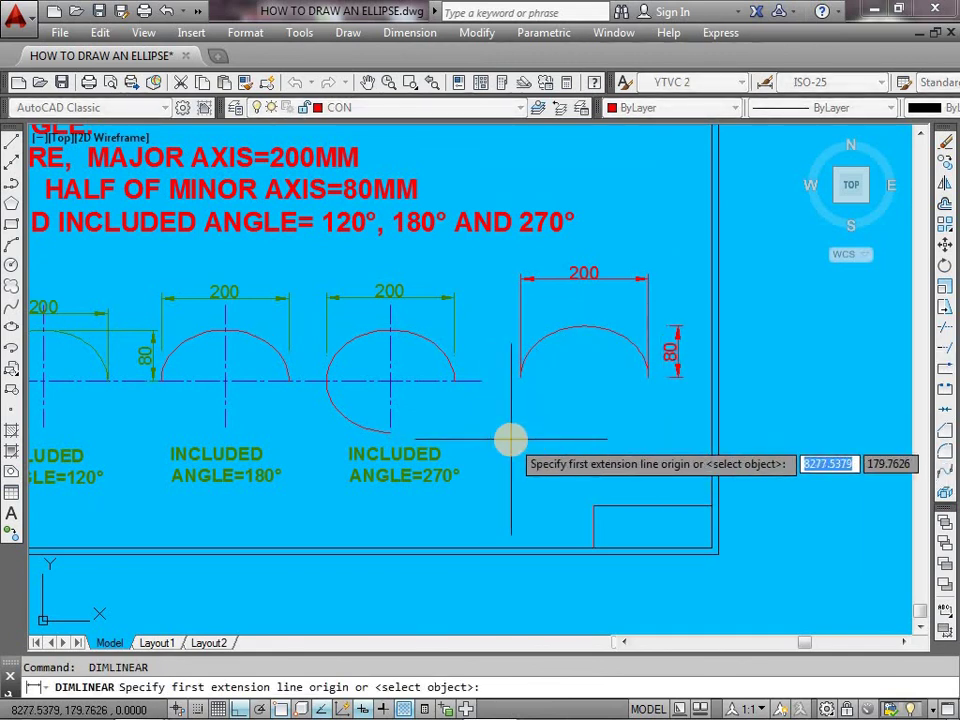
key("Escape")
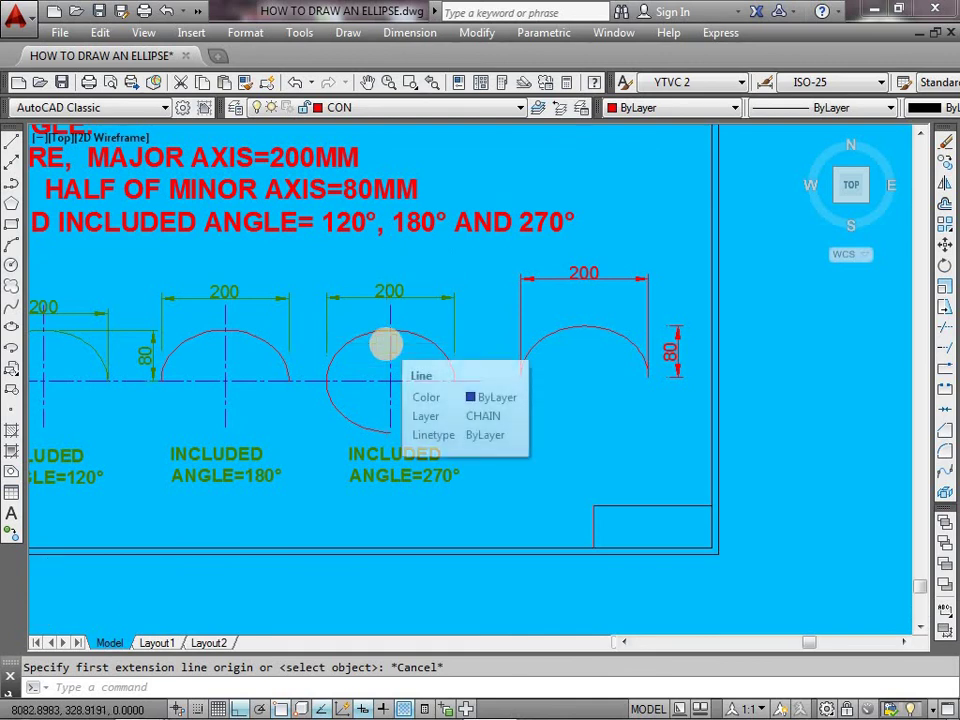
Zoom out and pan left to the centre-method exercise with the 150/75 example ellipse.
scroll(387, 344, "down", 1)
middle_click_drag(374, 354, 461, 371)
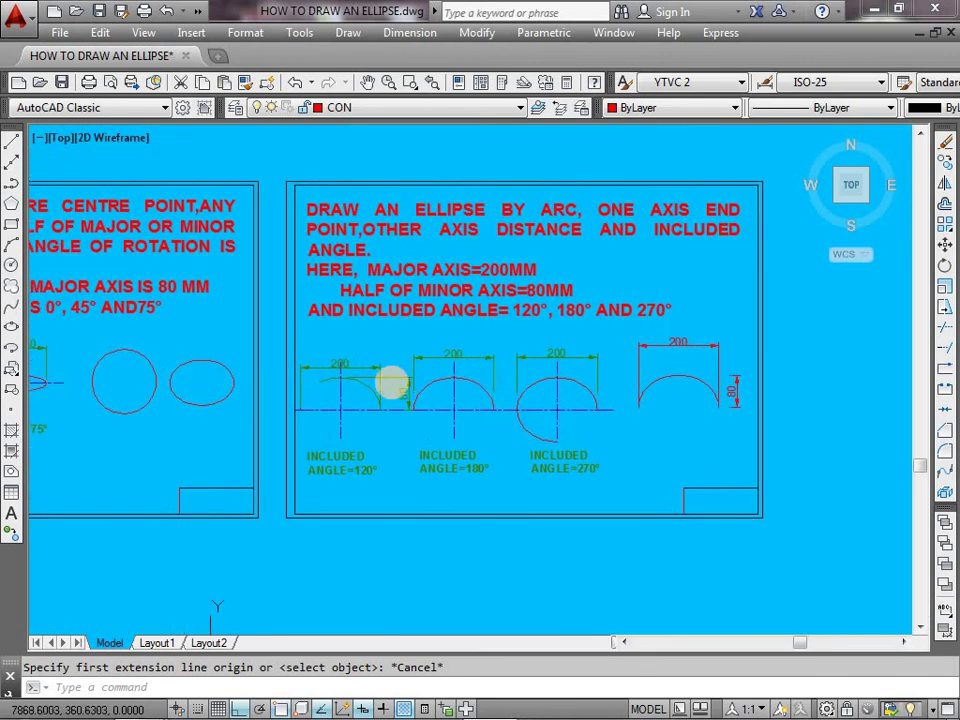
middle_click_drag(217, 438, 278, 437)
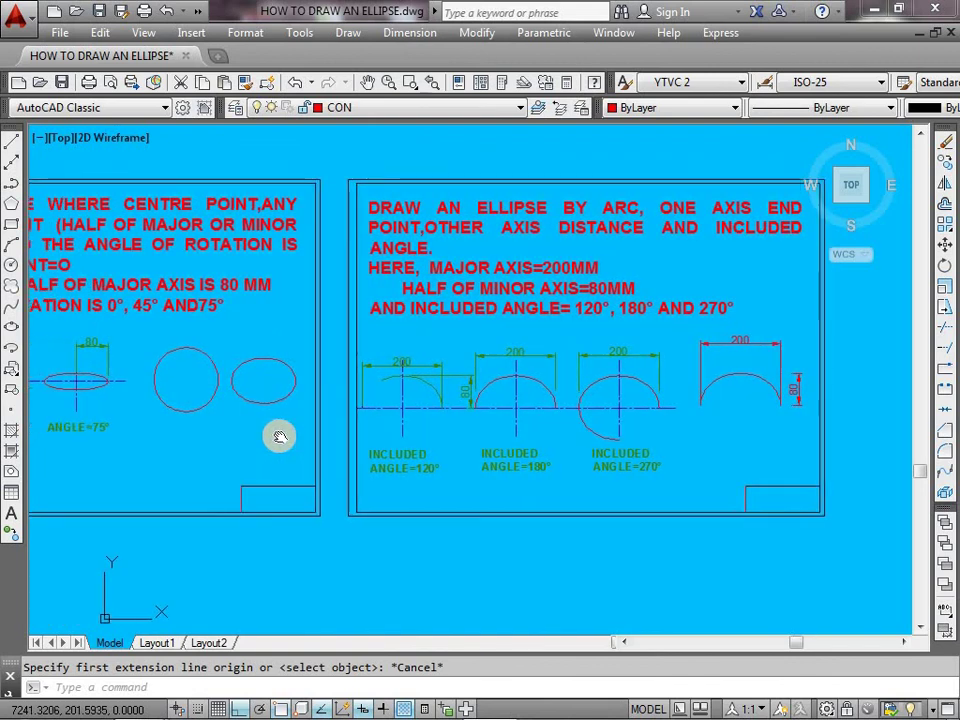
middle_click_drag(201, 453, 319, 448)
middle_click_drag(181, 463, 371, 473)
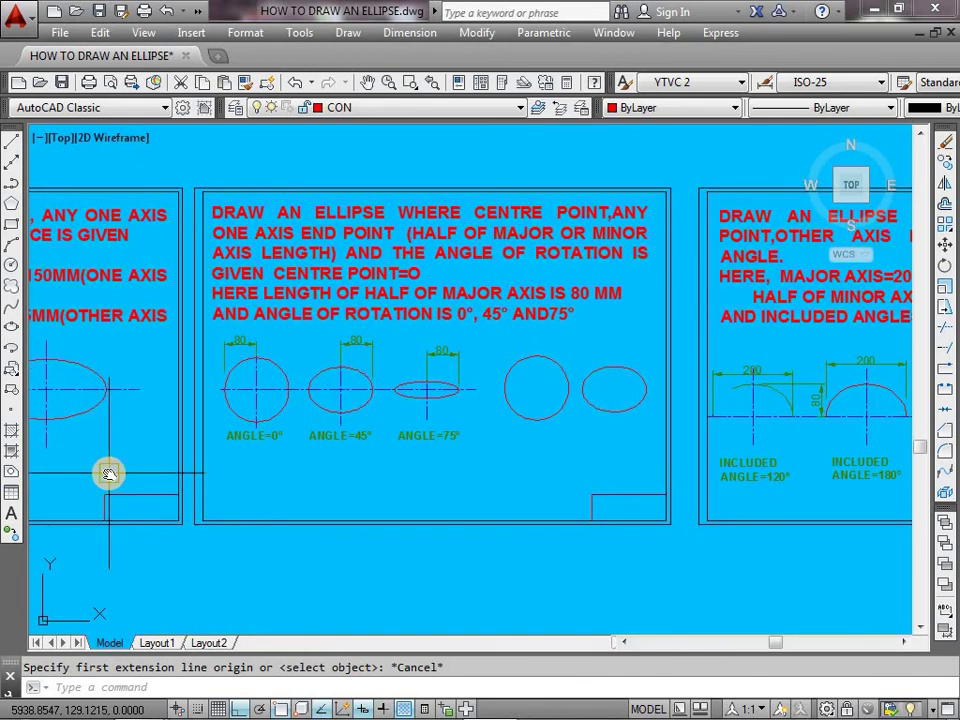
middle_click_drag(109, 474, 310, 475)
middle_click_drag(102, 478, 275, 487)
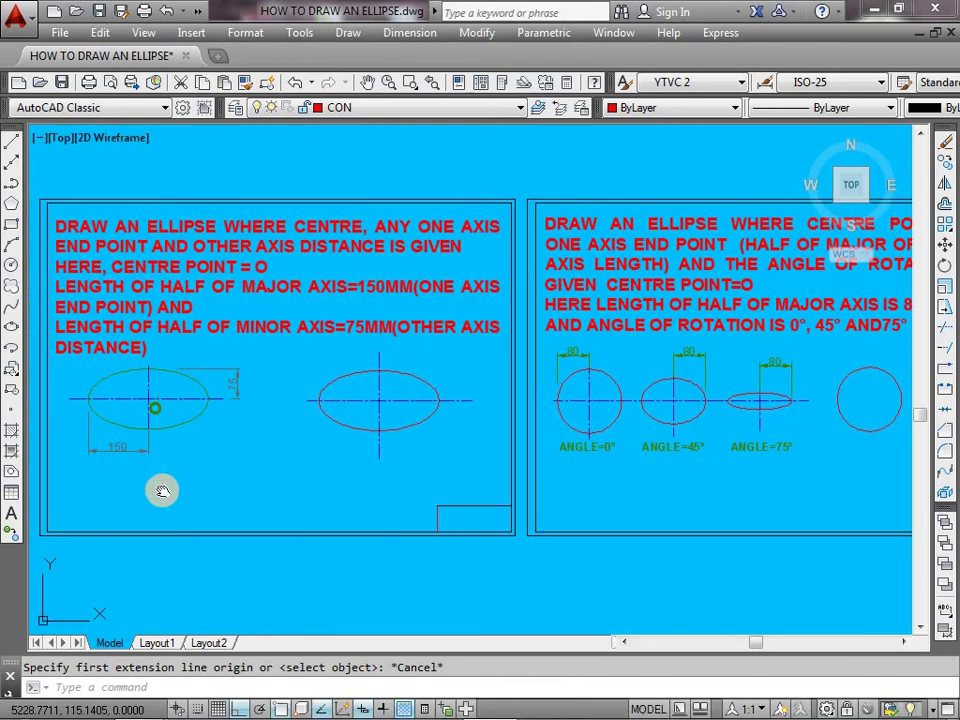
middle_click_drag(162, 490, 336, 493)
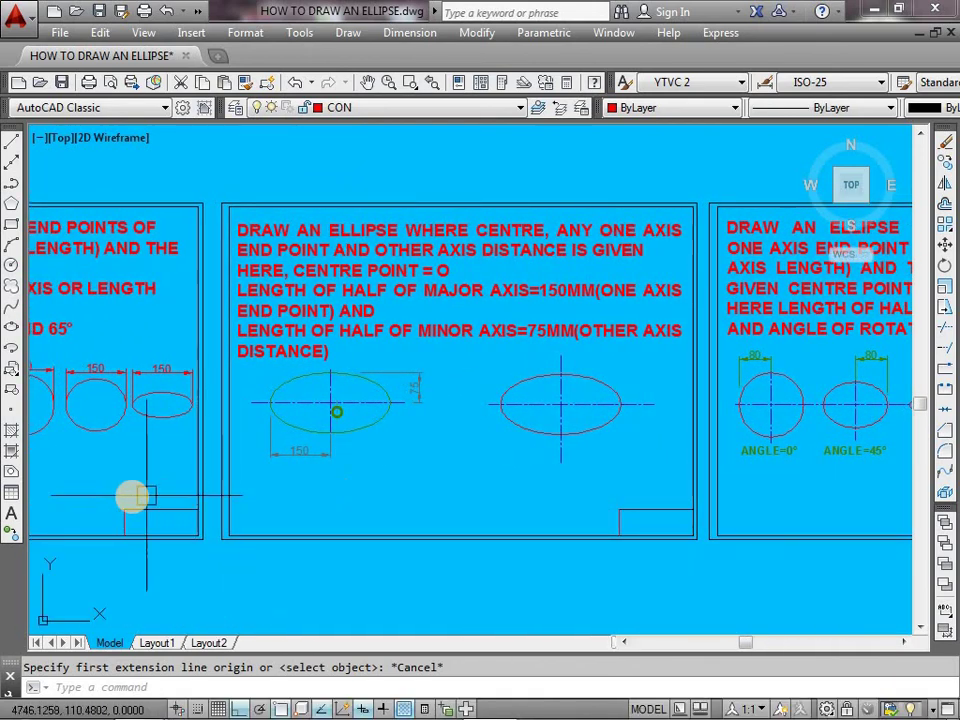
middle_click_drag(113, 482, 195, 482)
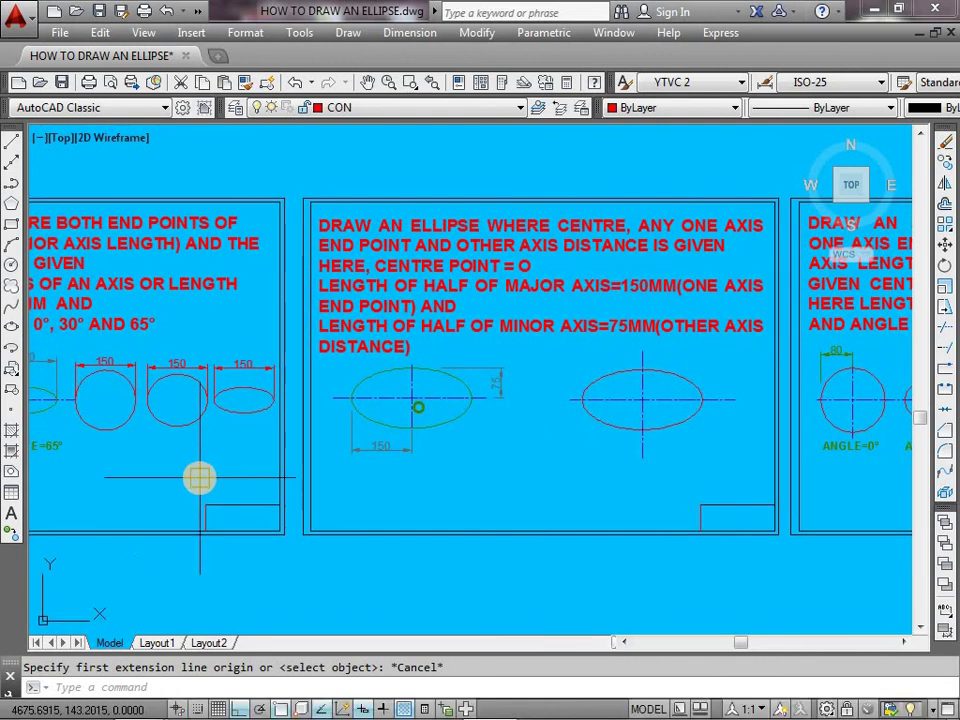